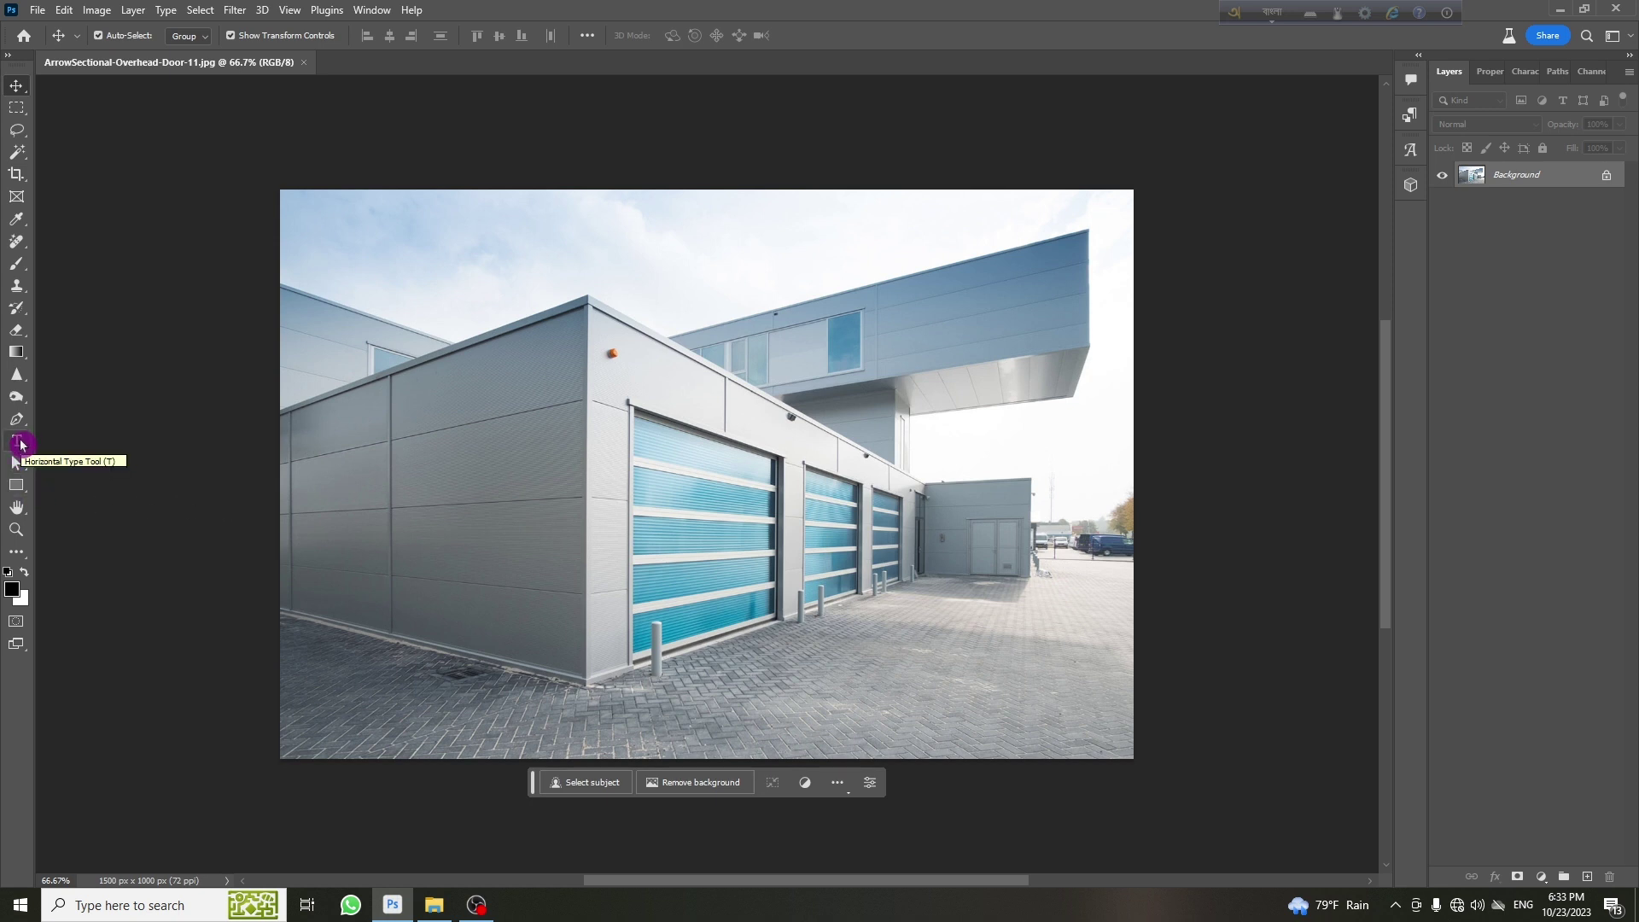
# Type 'SHIKHBO J' on the grey wall beside the first garage door, replacing the placeholder, and select it
pyautogui.click(17, 441)
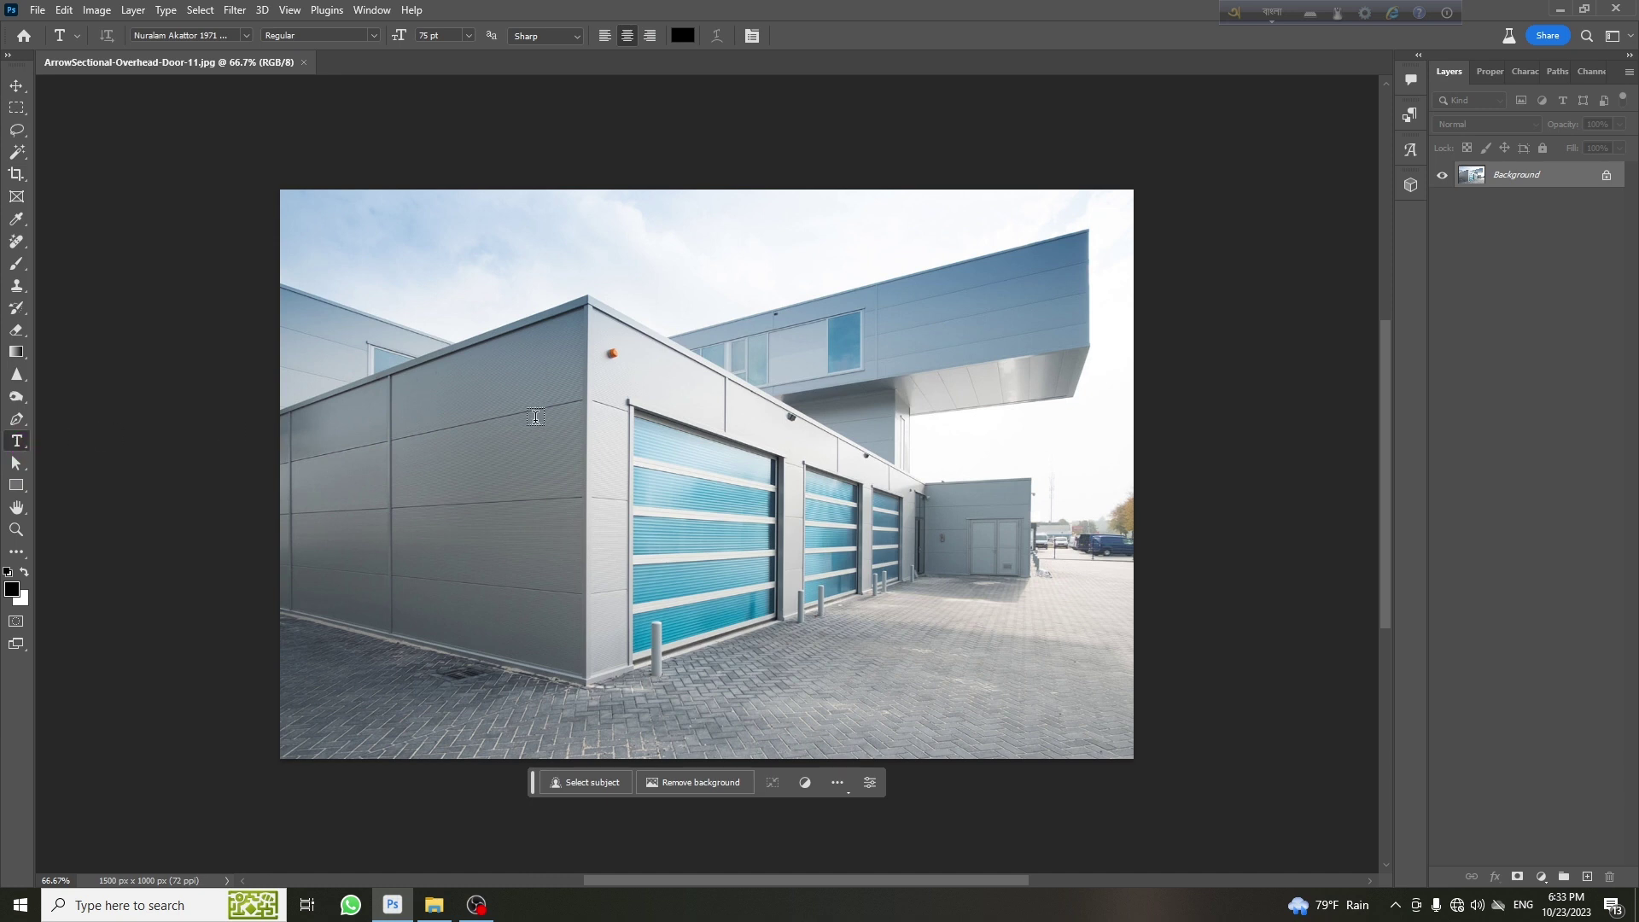
pyautogui.click(532, 459)
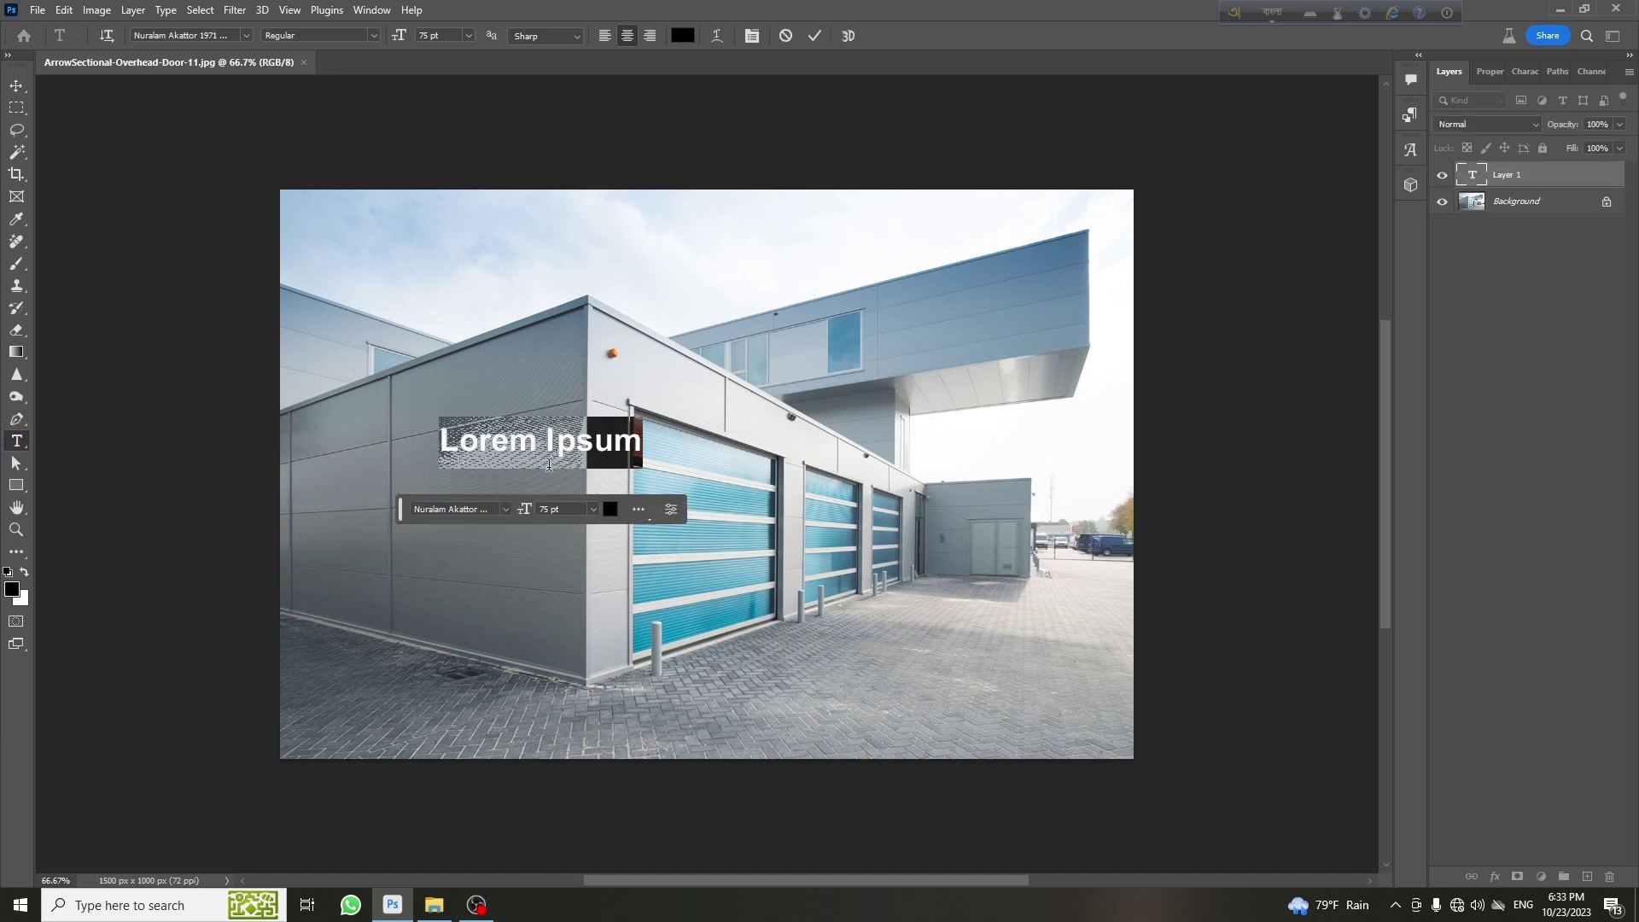
pyautogui.press('BackSpace')
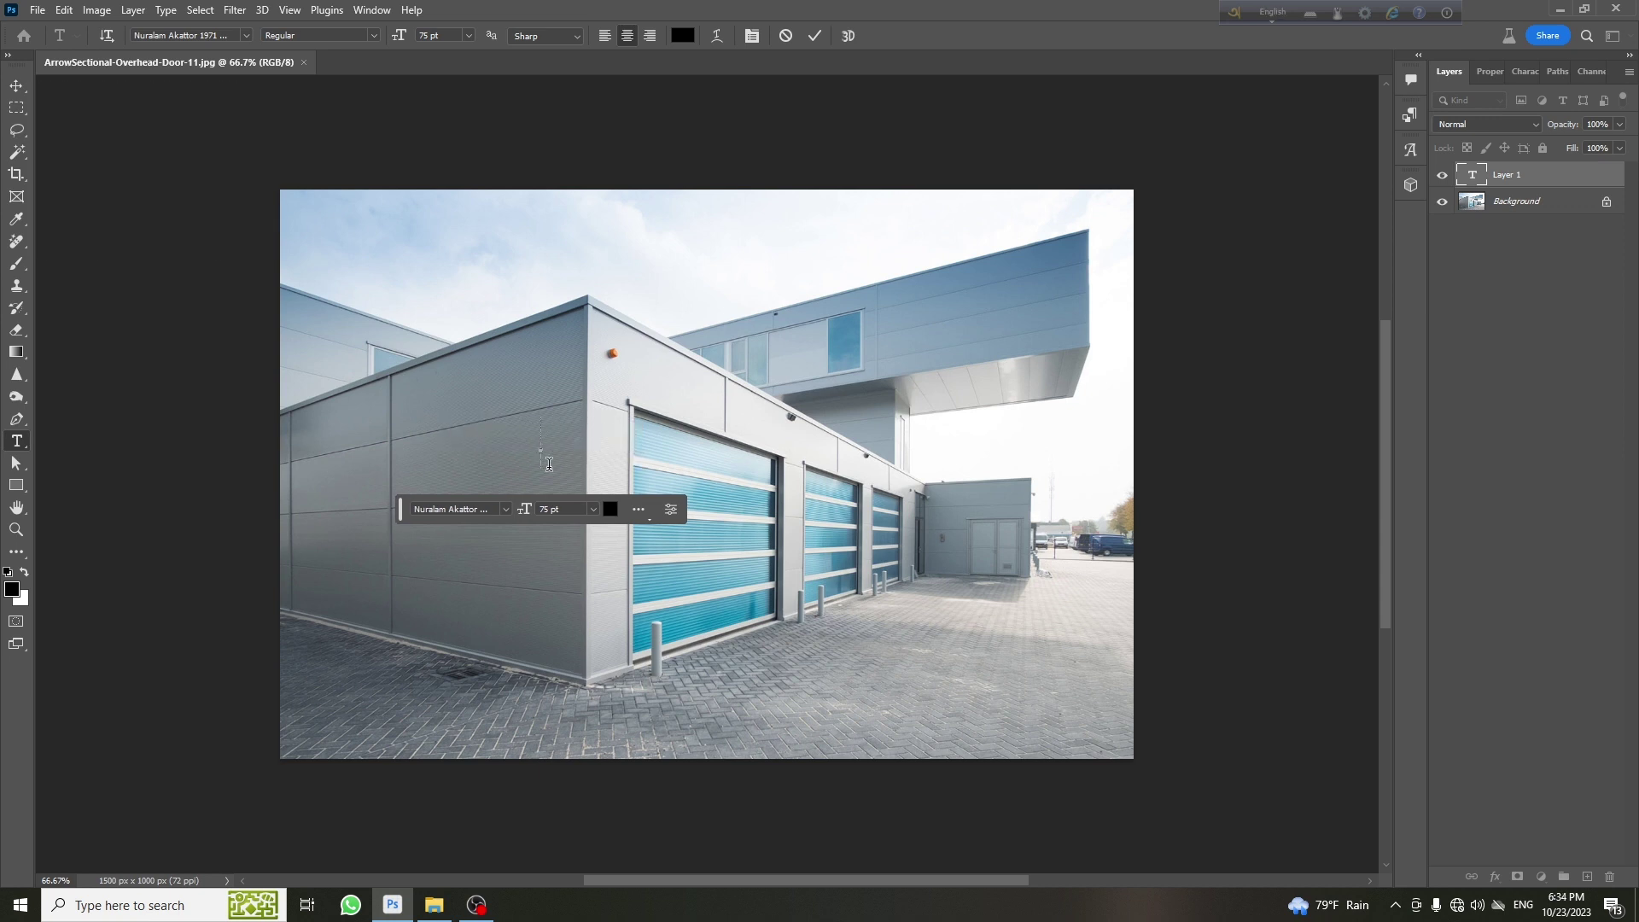
pyautogui.write('SHIKHBO J')
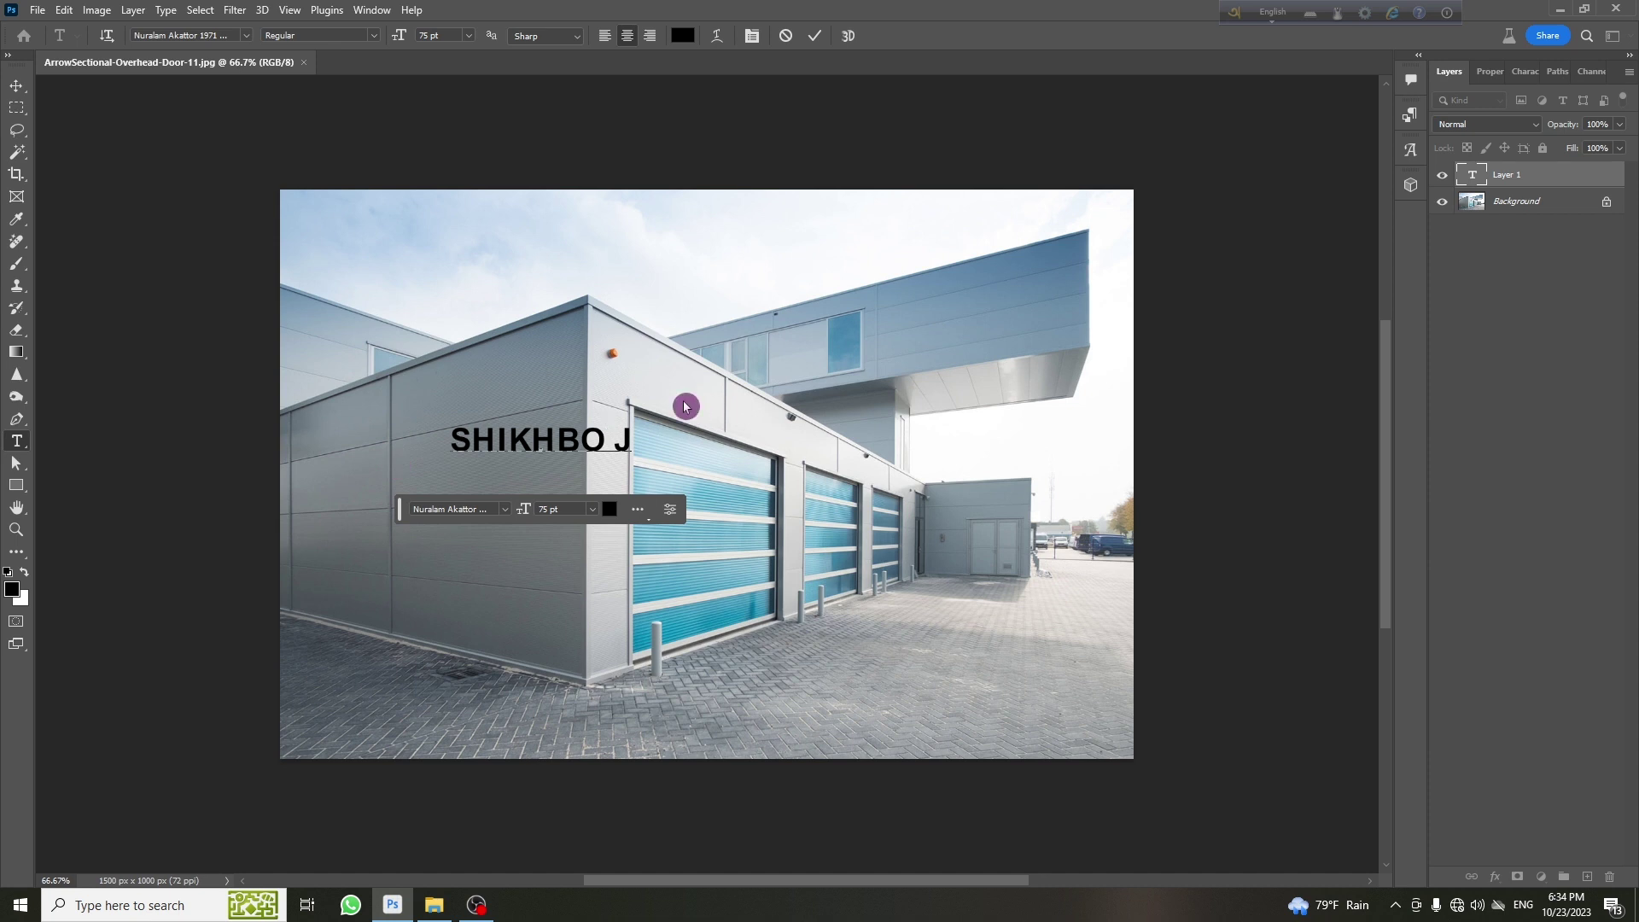
pyautogui.moveTo(630, 443); pyautogui.dragTo(433, 445)
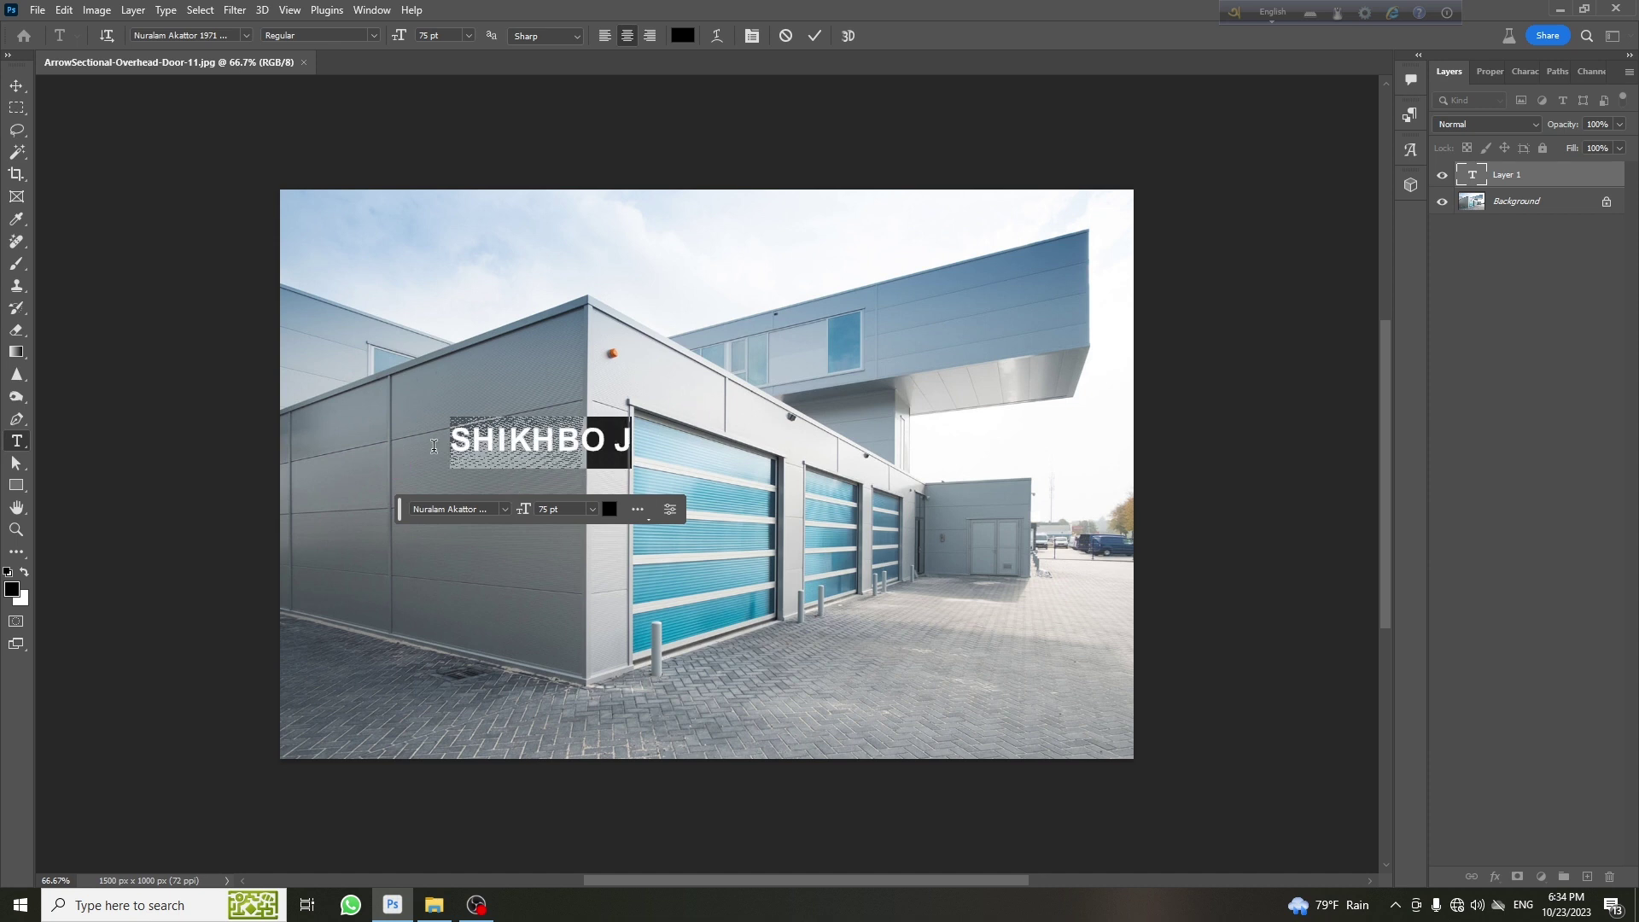
# Colour the SHIKHBO J text white and commit the text edit
pyautogui.click(681, 36)
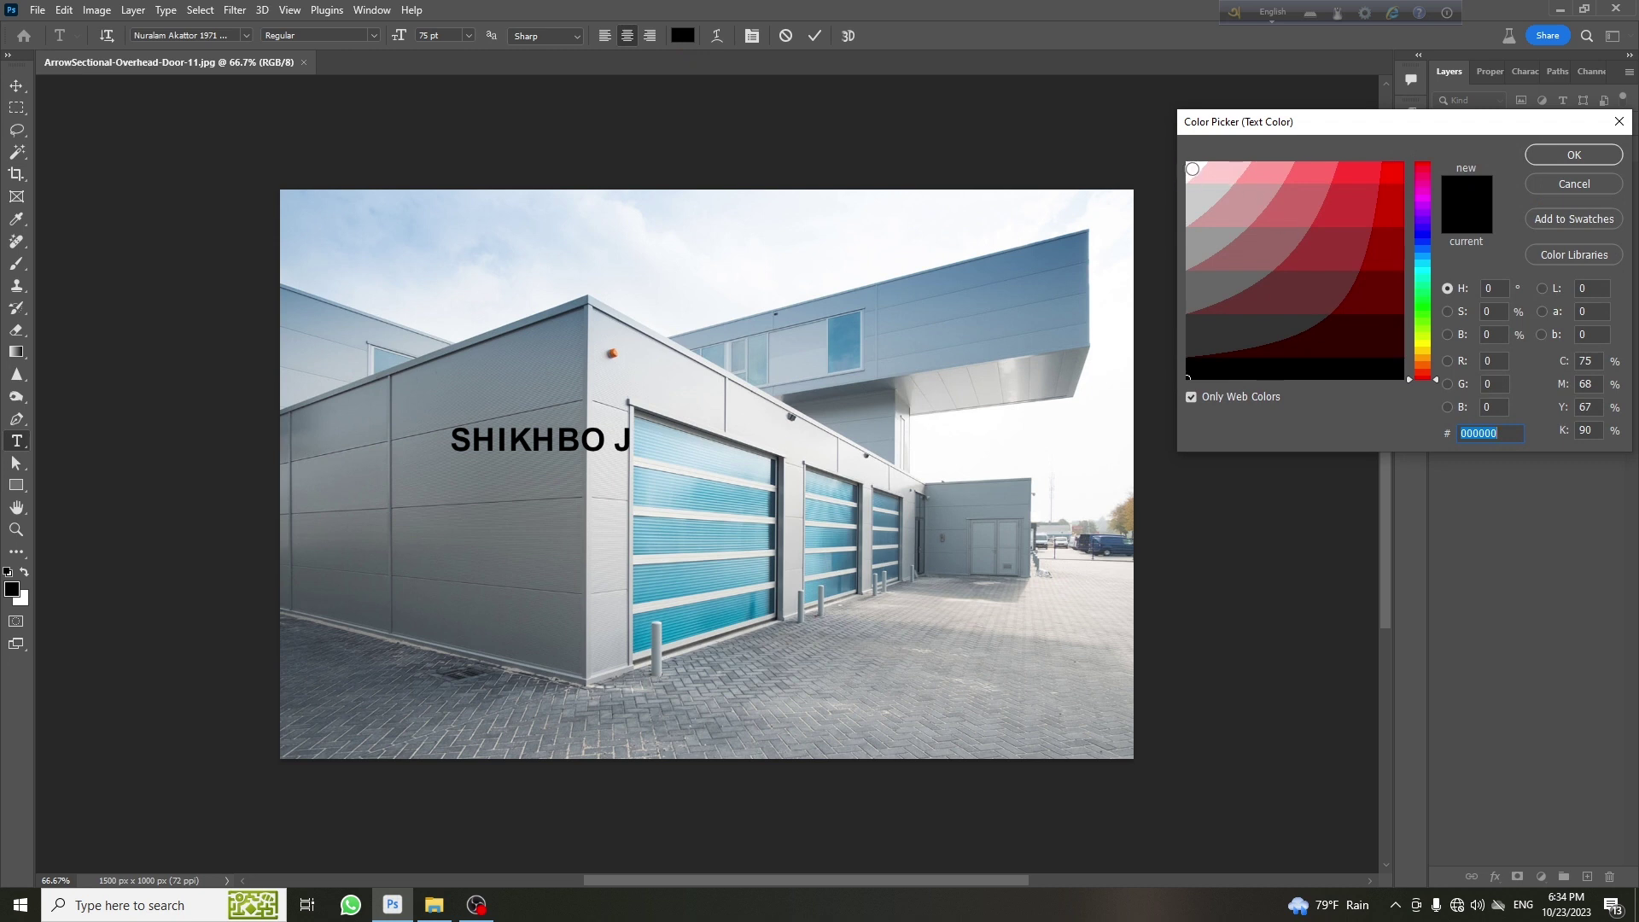
pyautogui.click(1192, 168)
pyautogui.click(1581, 158)
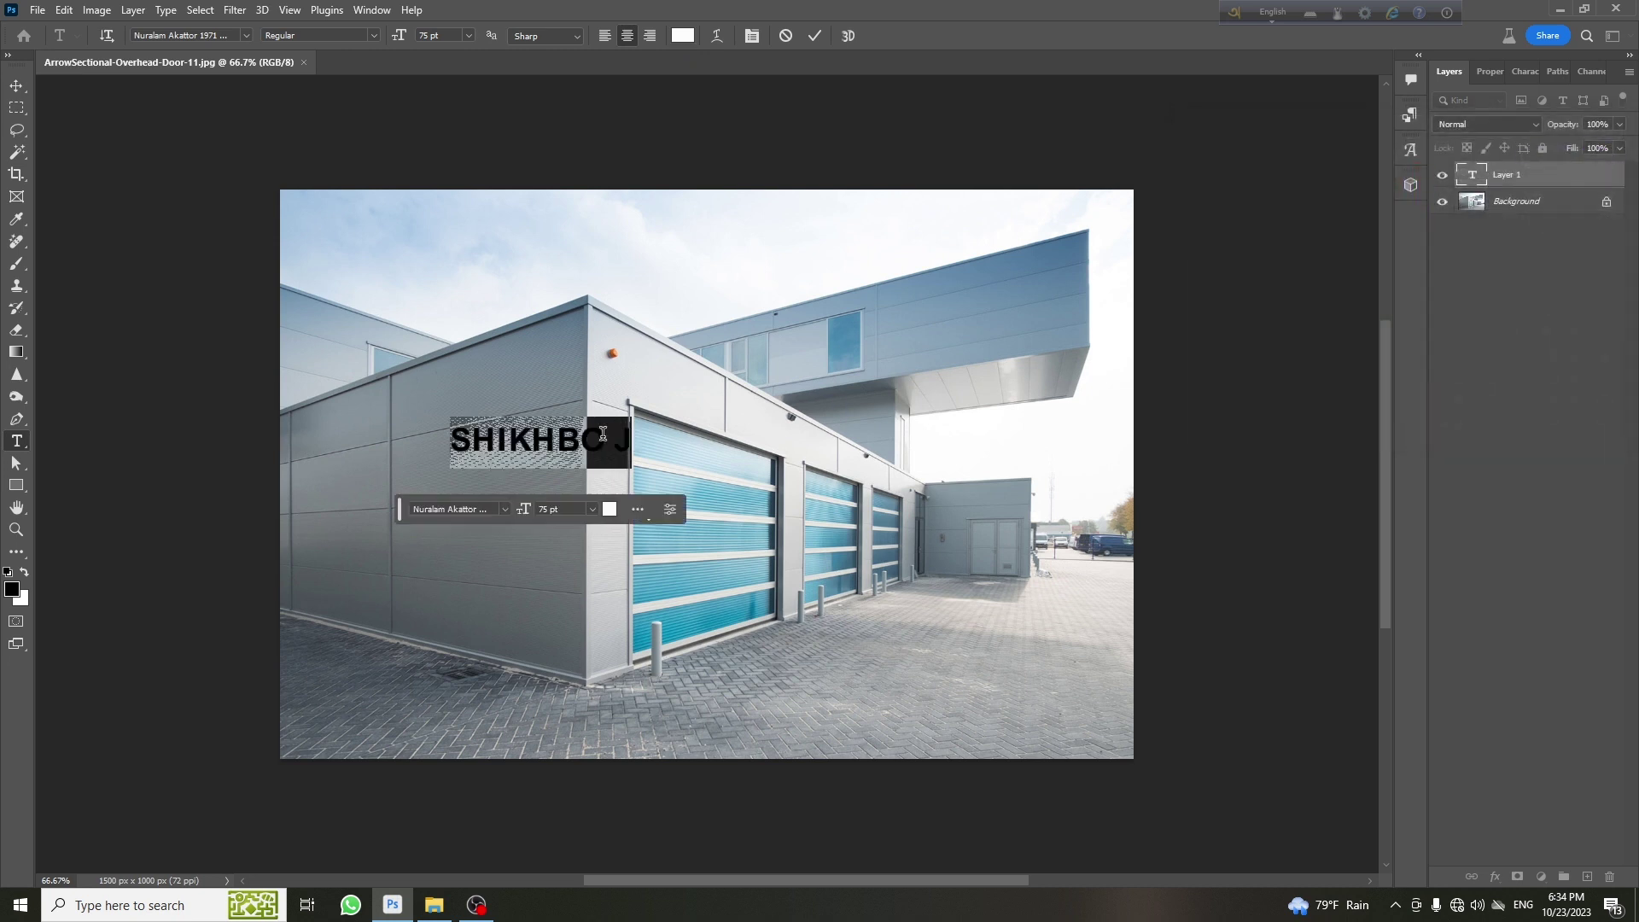
pyautogui.click(817, 37)
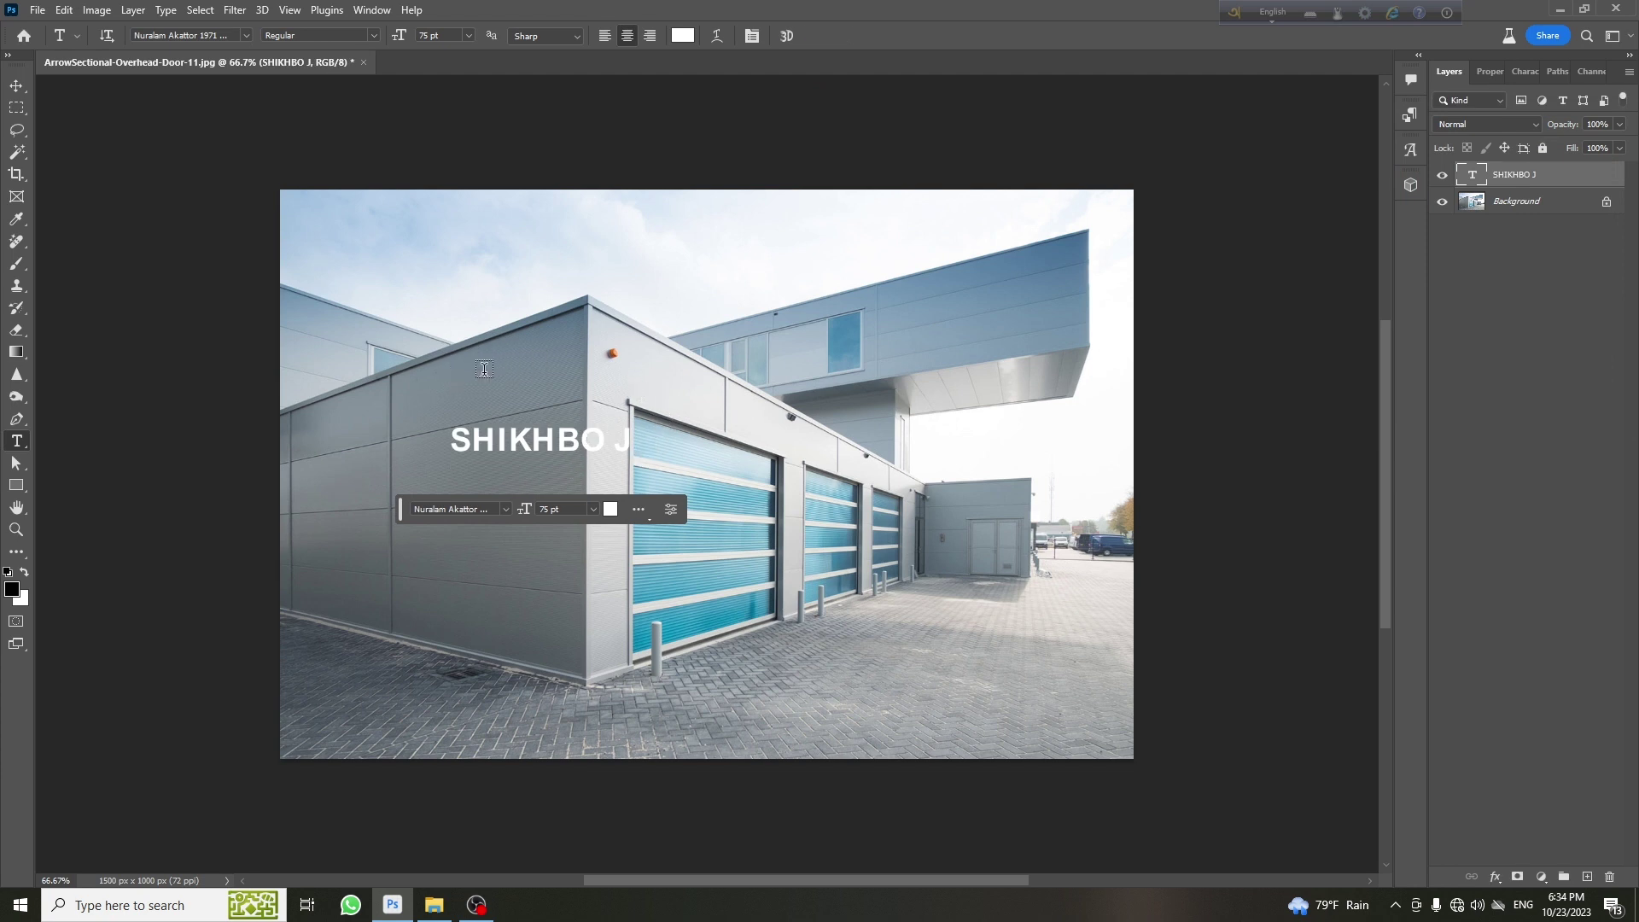
pyautogui.click(15, 88)
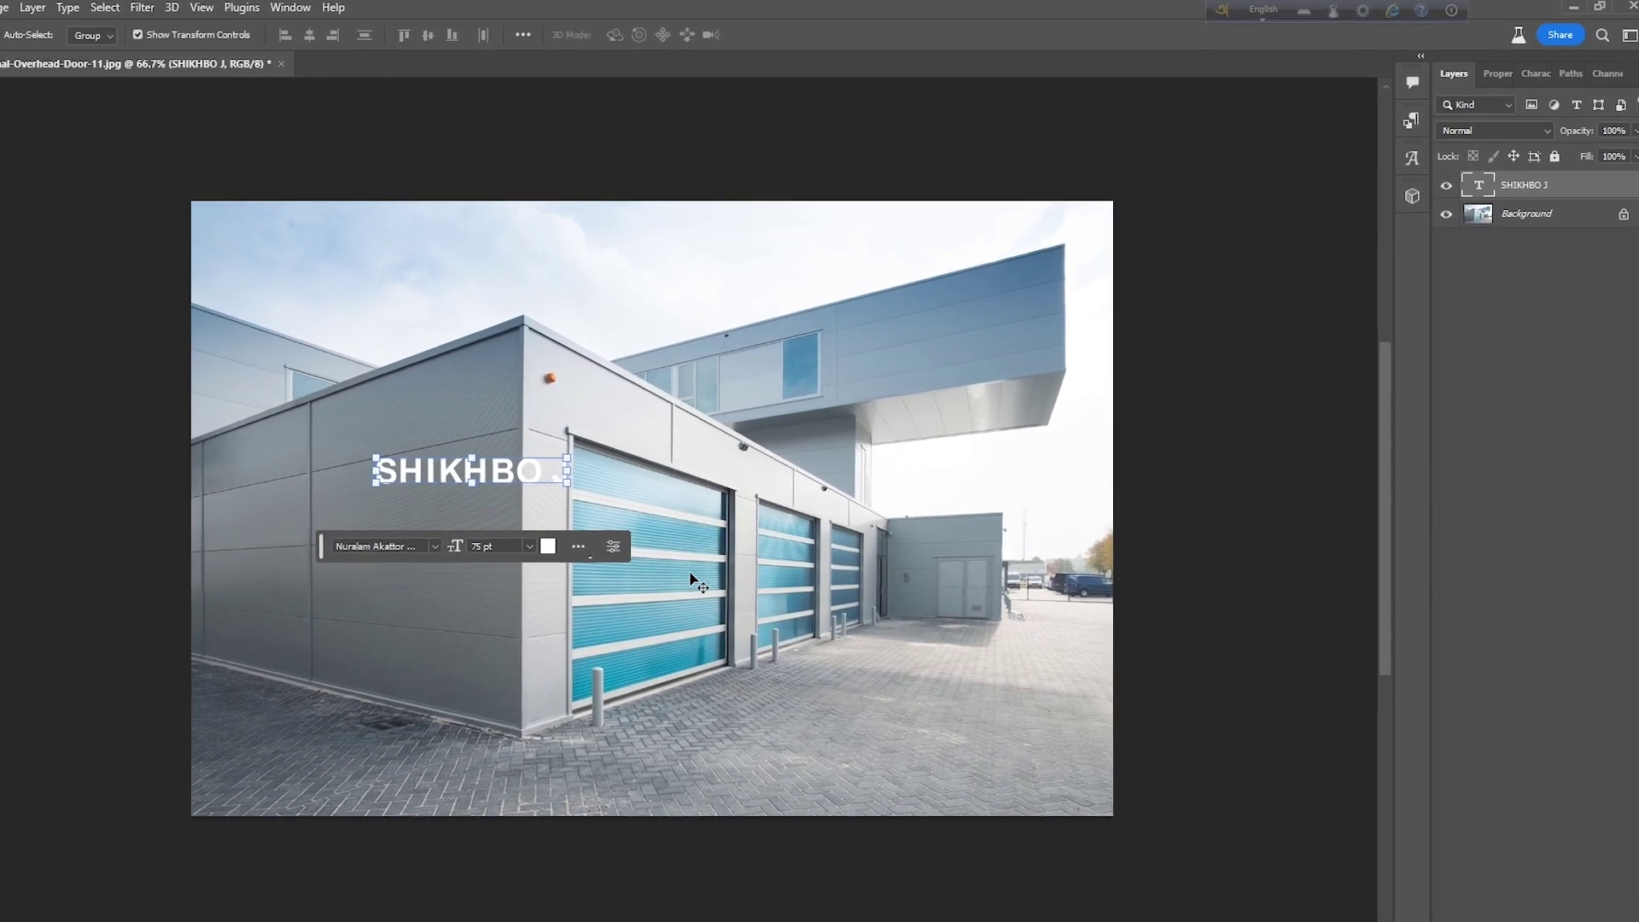
pyautogui.press('ctrl')
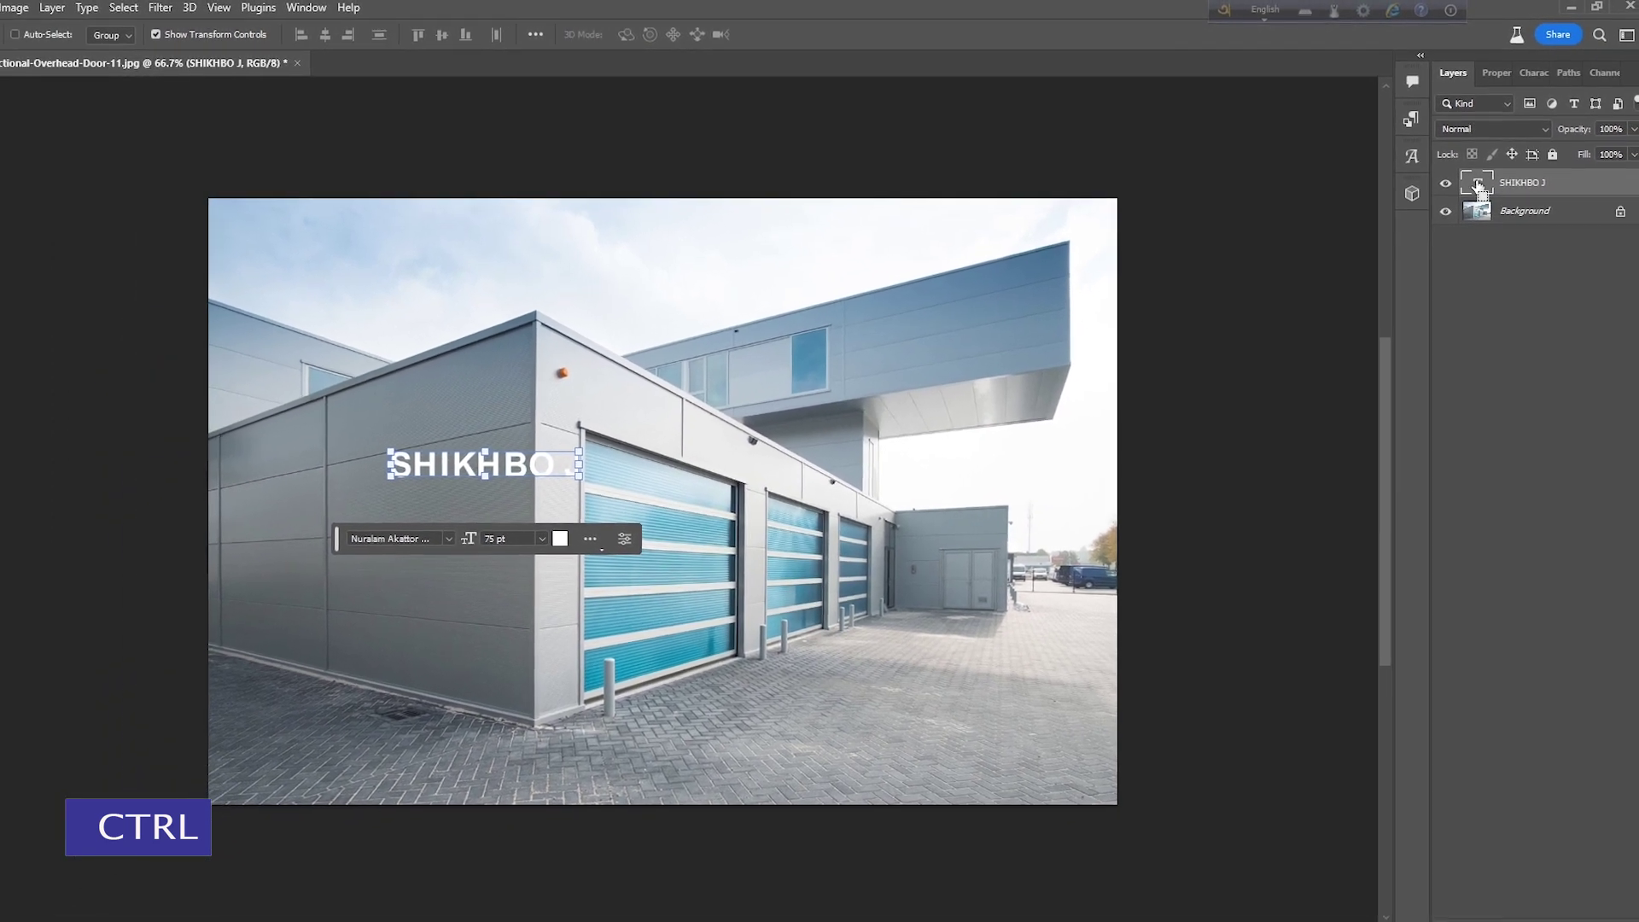
pyautogui.keyDown('ctrl'); pyautogui.click(1478, 186); pyautogui.keyUp('ctrl')
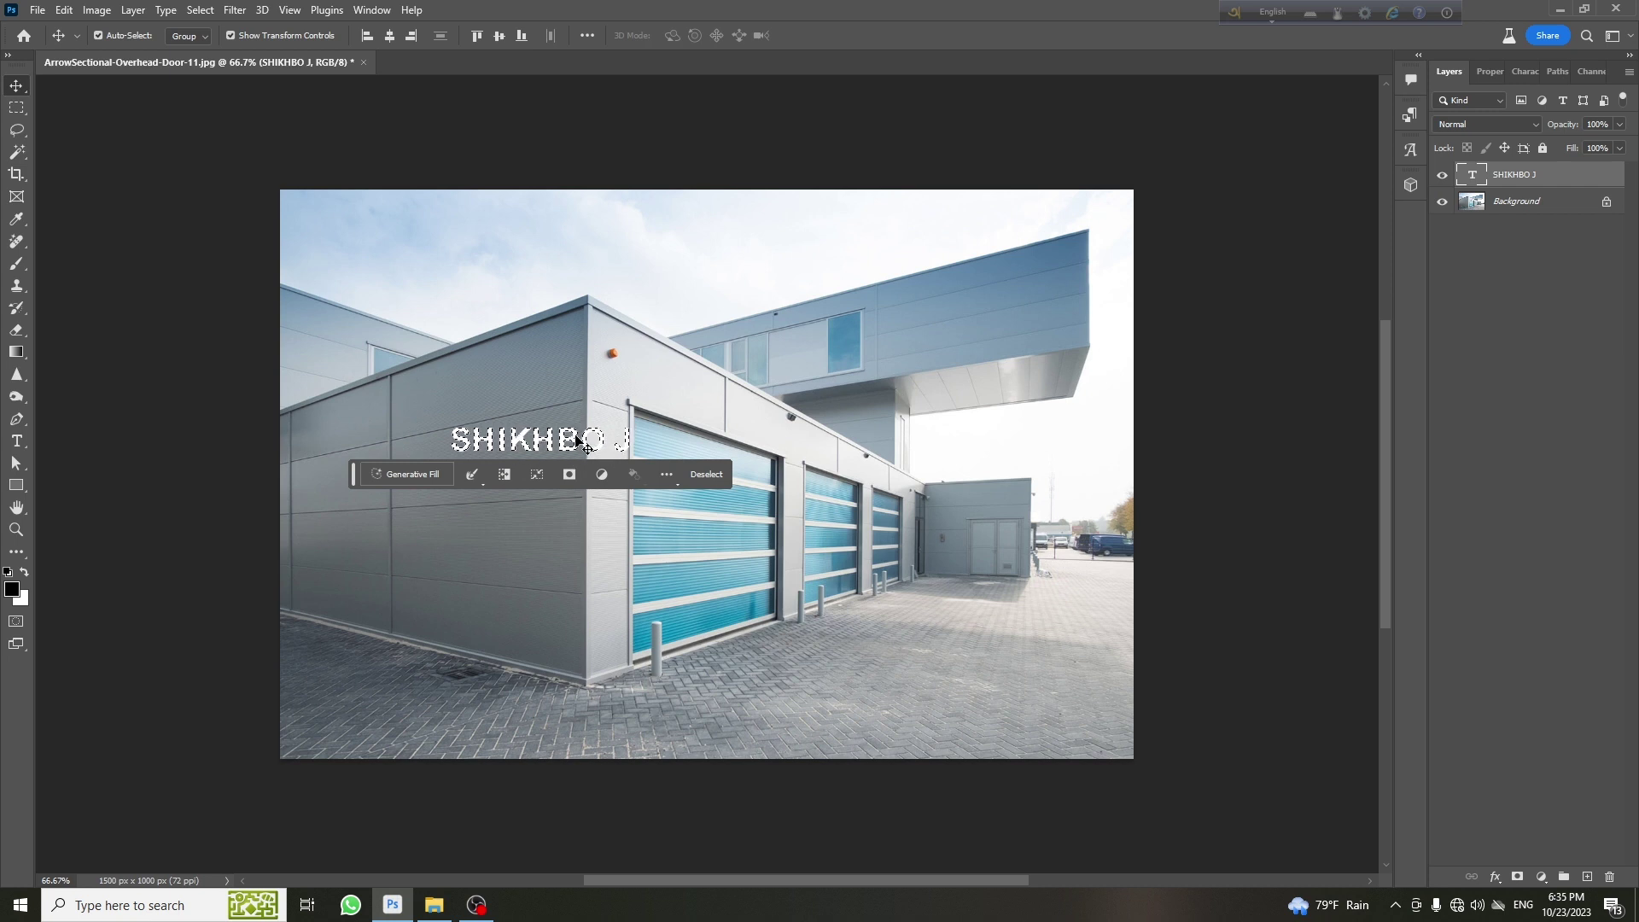
pyautogui.scroll(9, 576, 444)
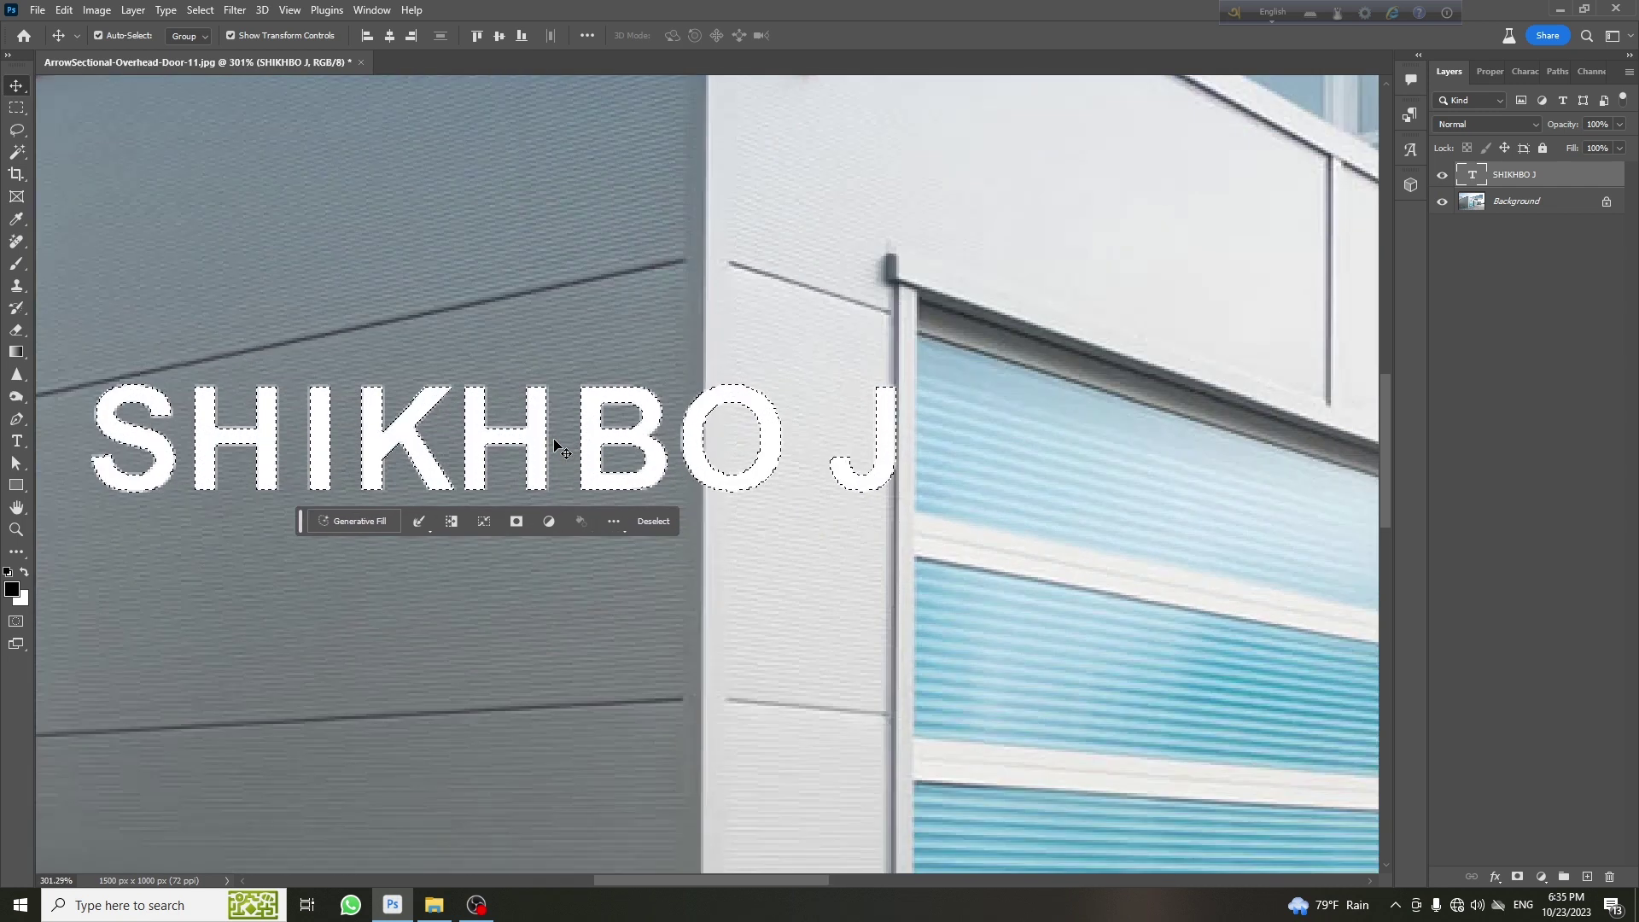
pyautogui.scroll(-2, 556, 445)
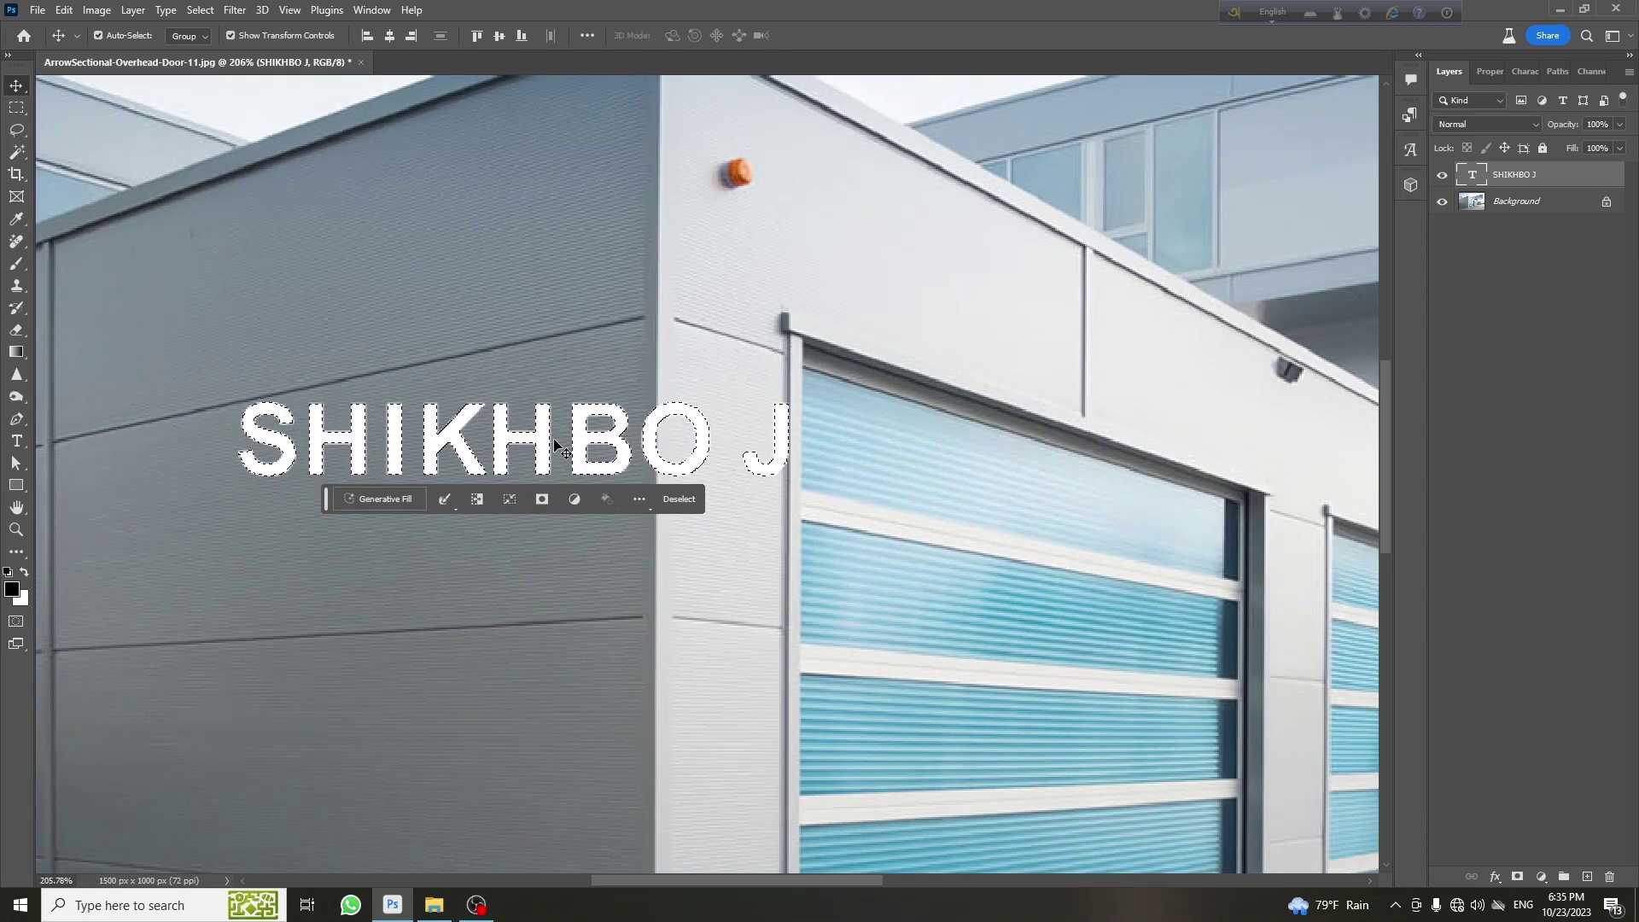
pyautogui.scroll(-7, 493, 446)
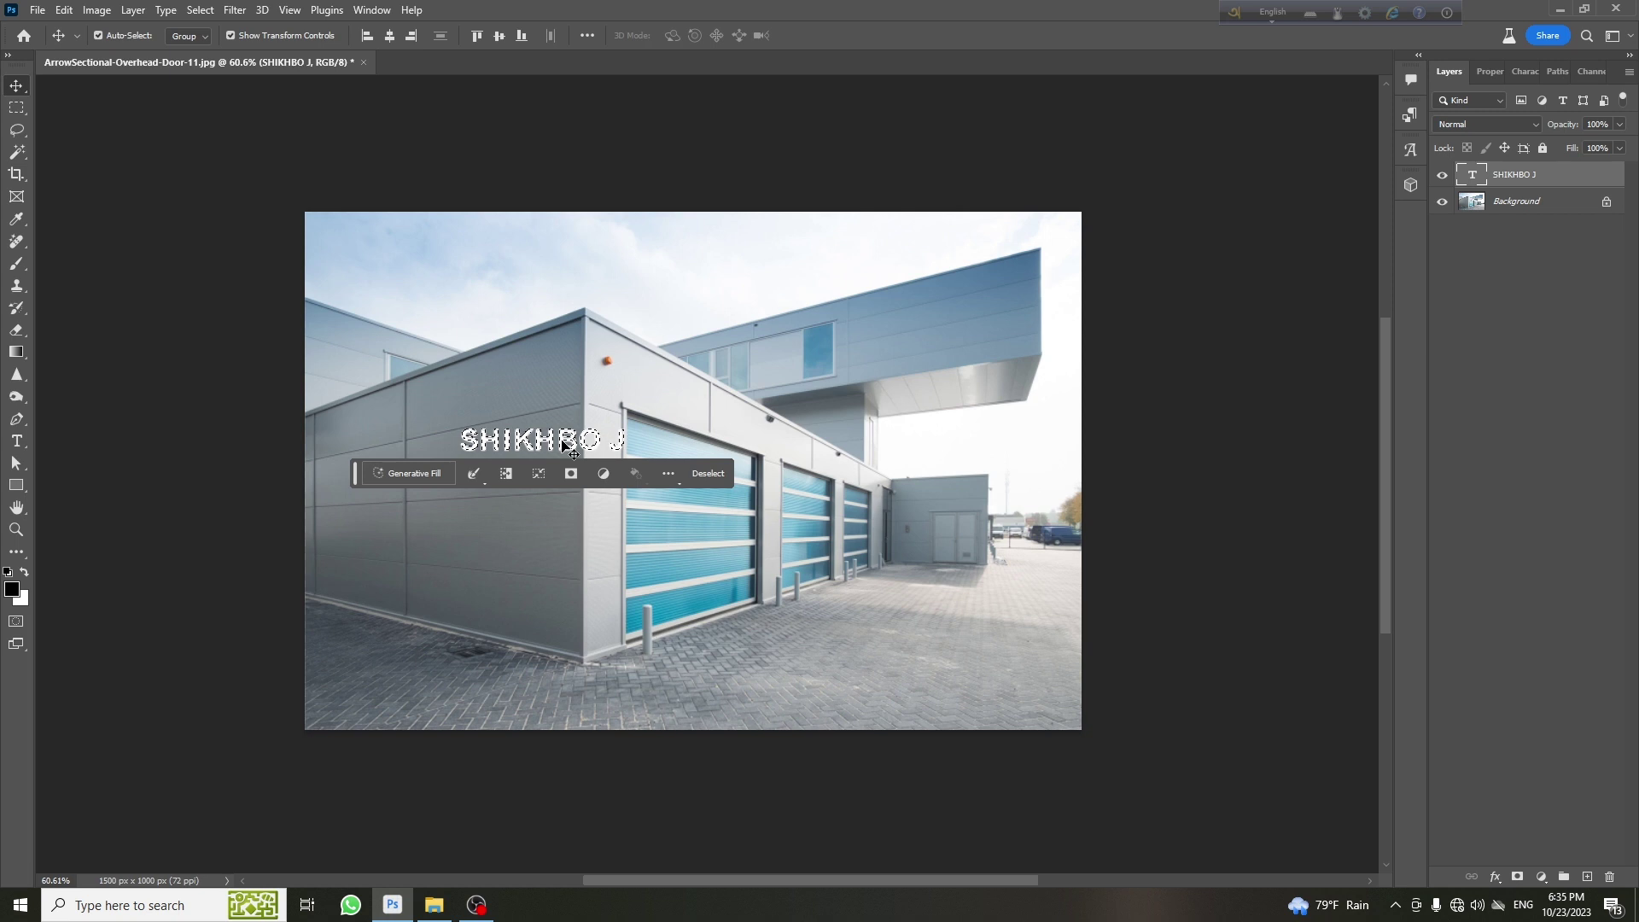
pyautogui.hotkey('ctrl', 'c')
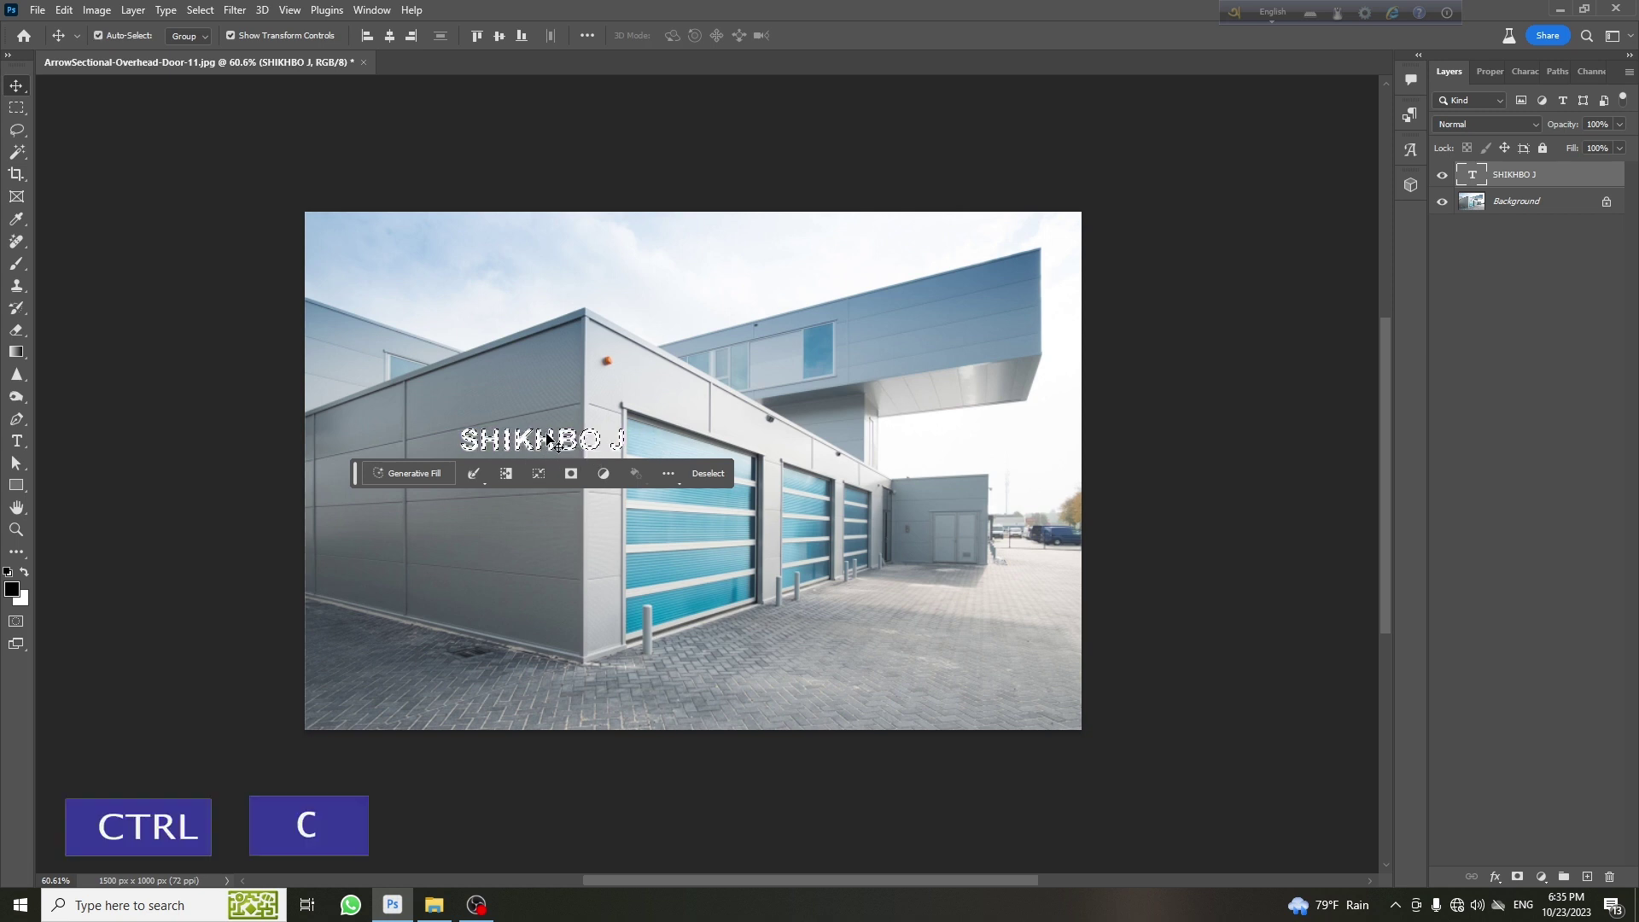
pyautogui.scroll(5, 506, 448)
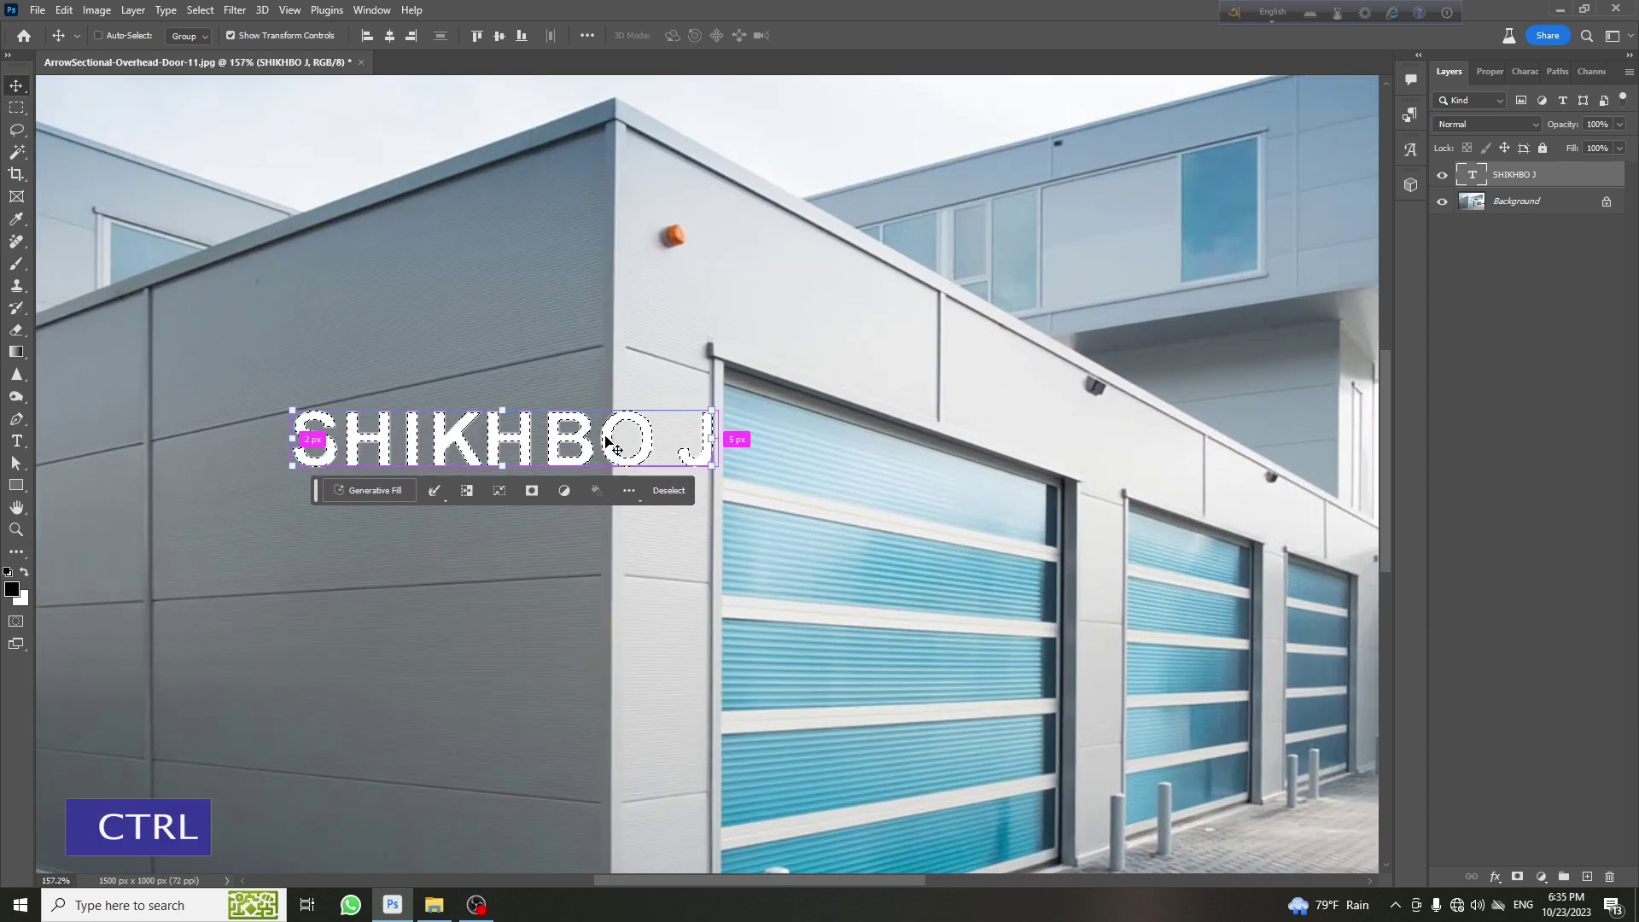
pyautogui.hotkey('ctrl', 'd')
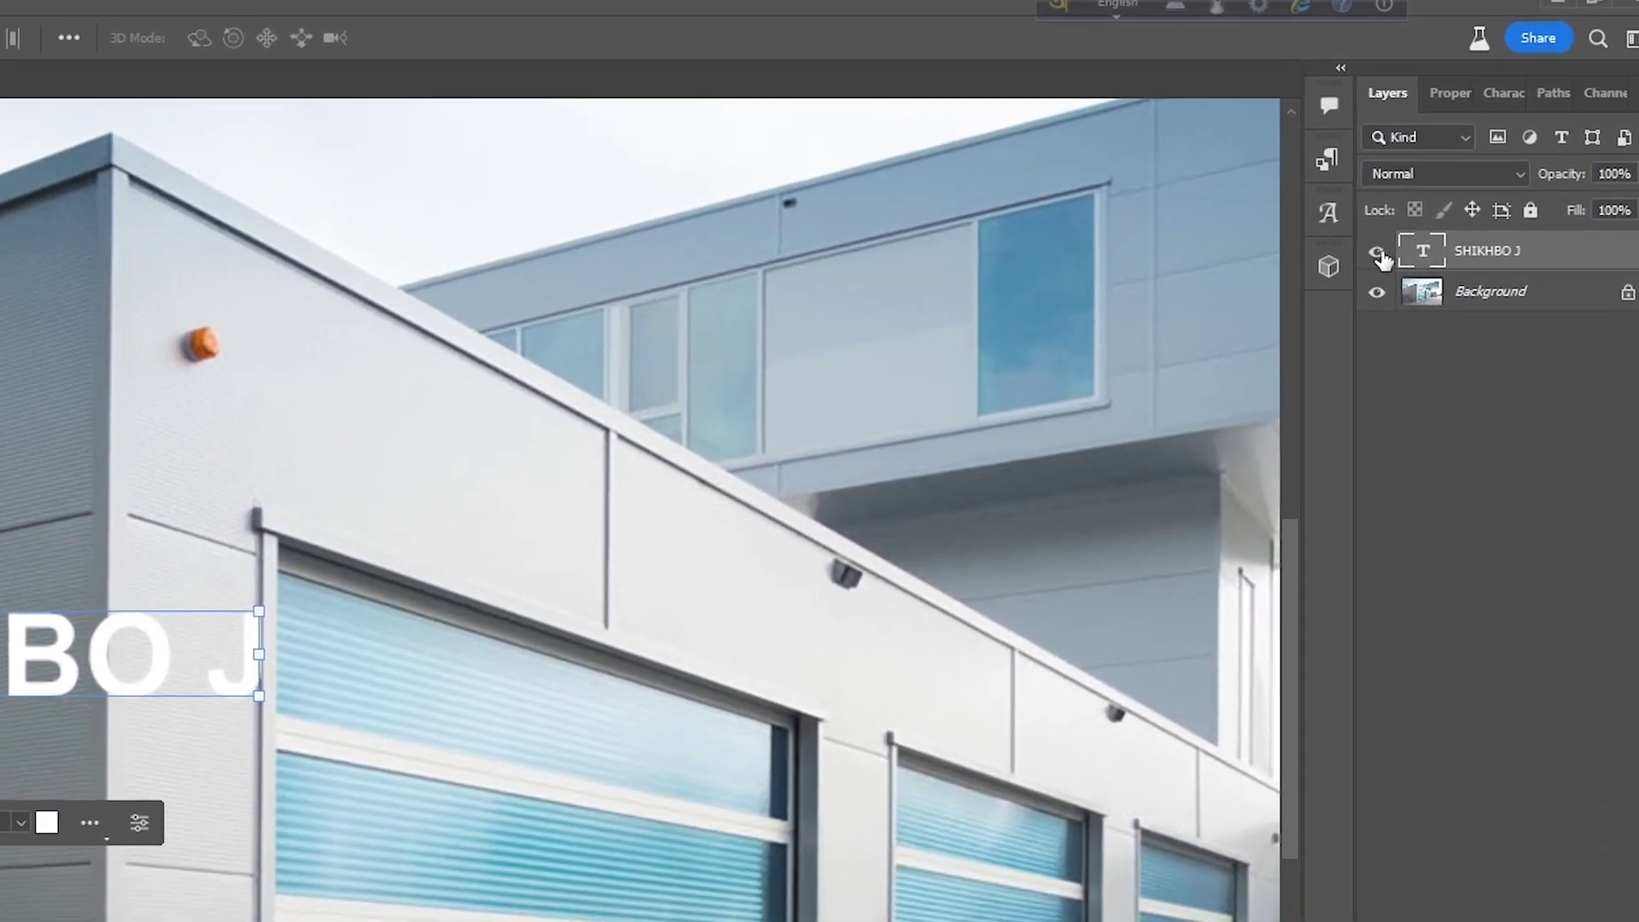
# Hide the SHIKHBO J text layer and add a new empty layer
pyautogui.click(1378, 254)
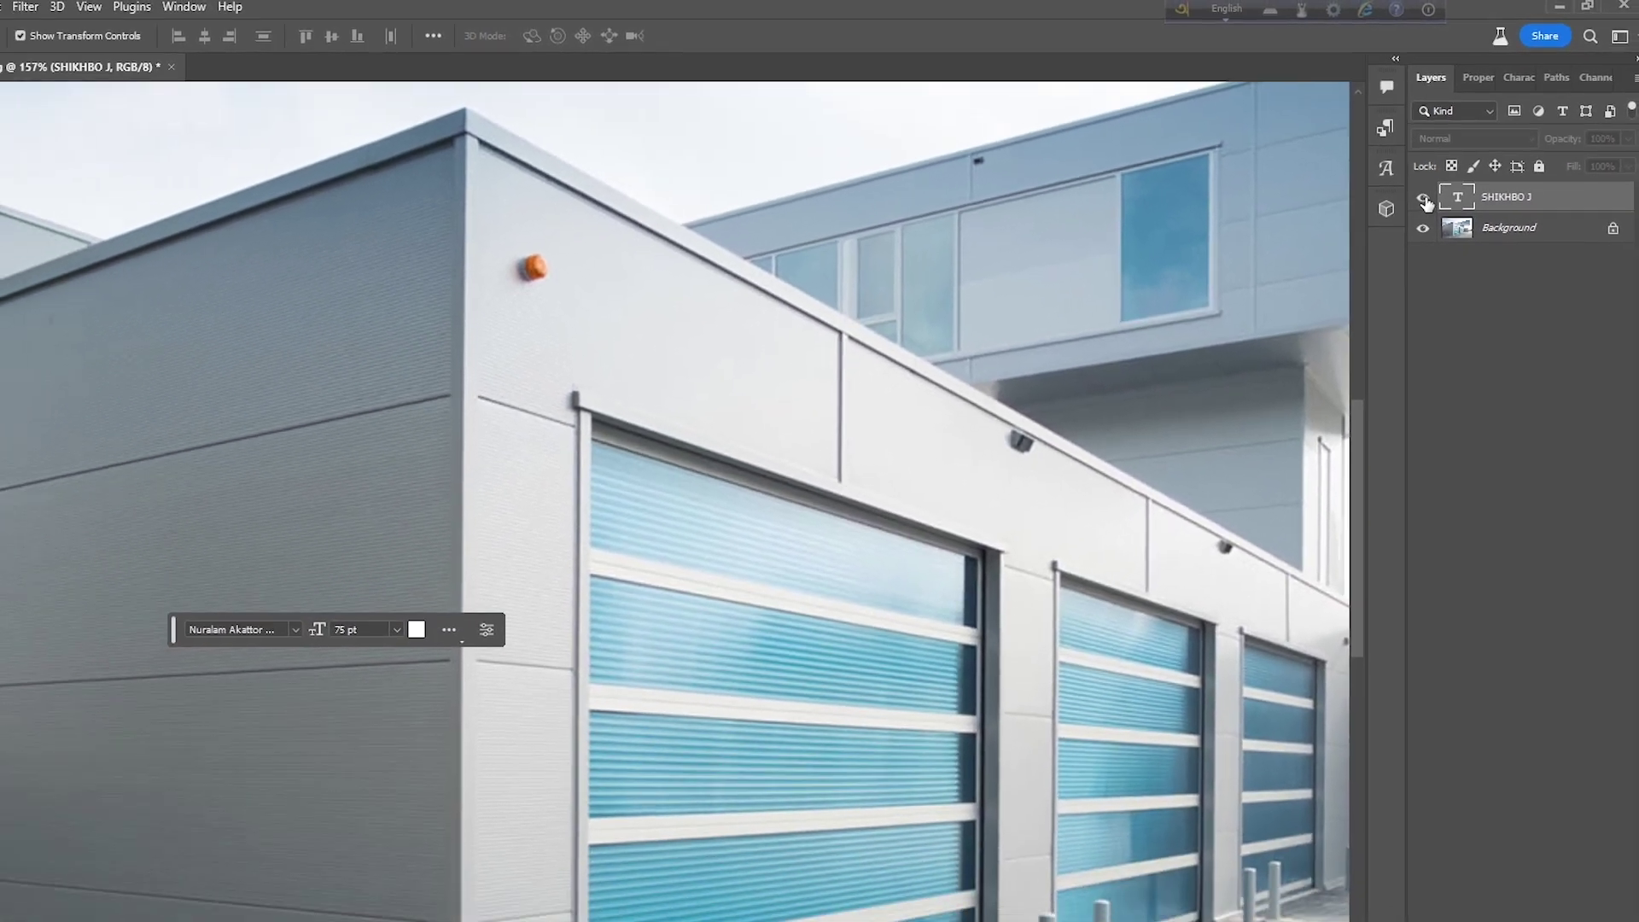
pyautogui.click(1421, 201)
pyautogui.click(1421, 201)
pyautogui.click(1421, 202)
pyautogui.click(1421, 202)
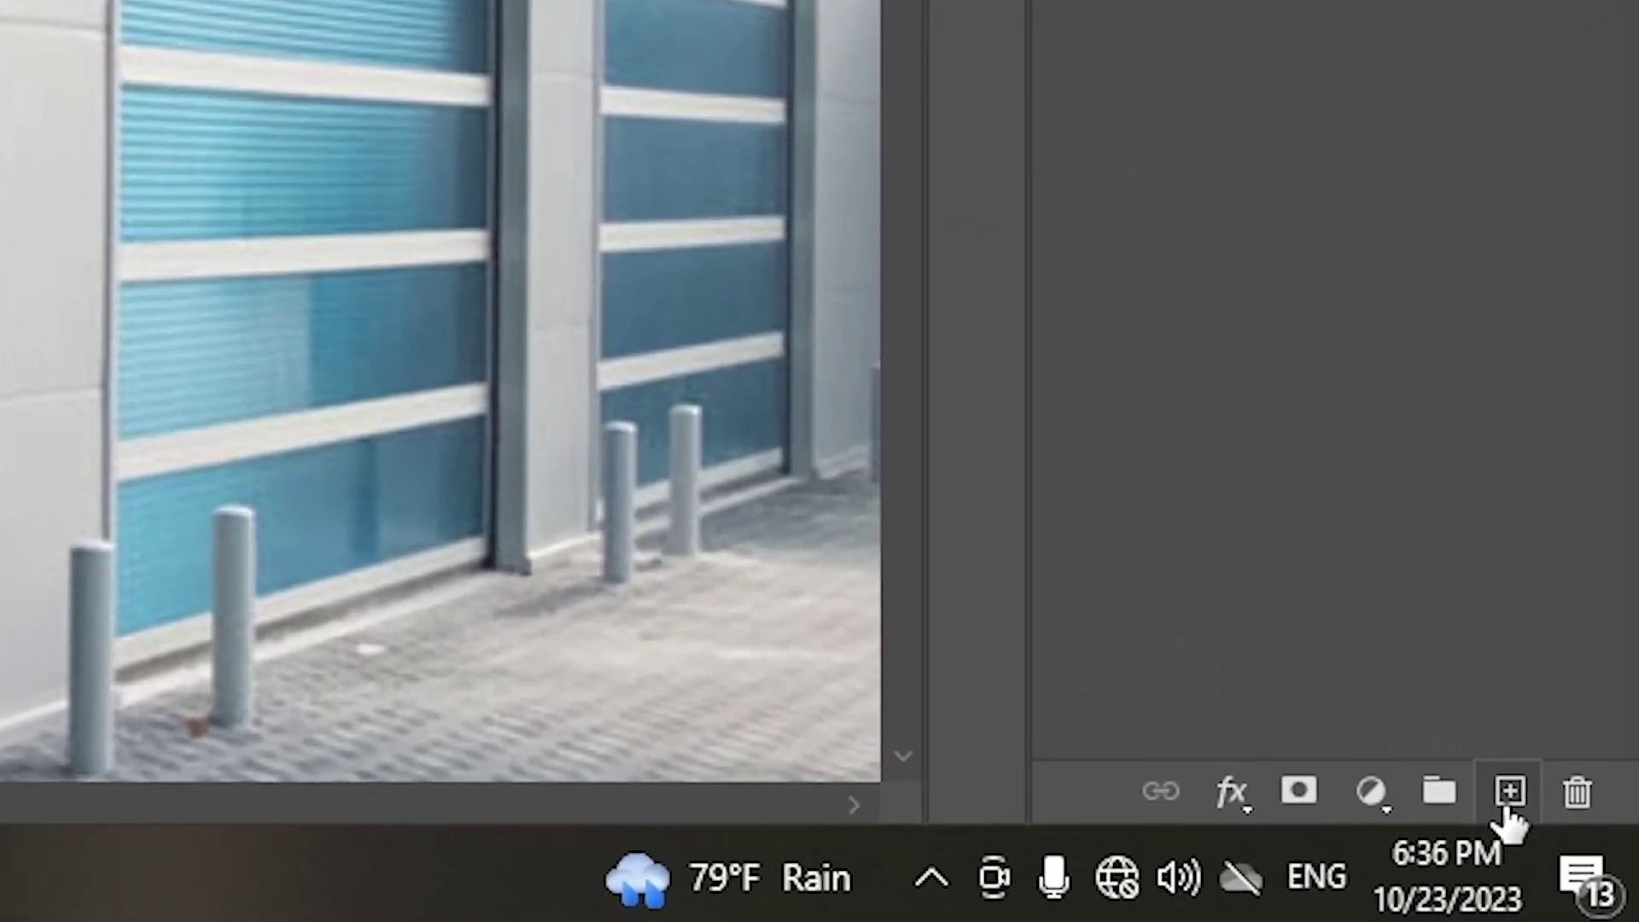
pyautogui.click(1507, 811)
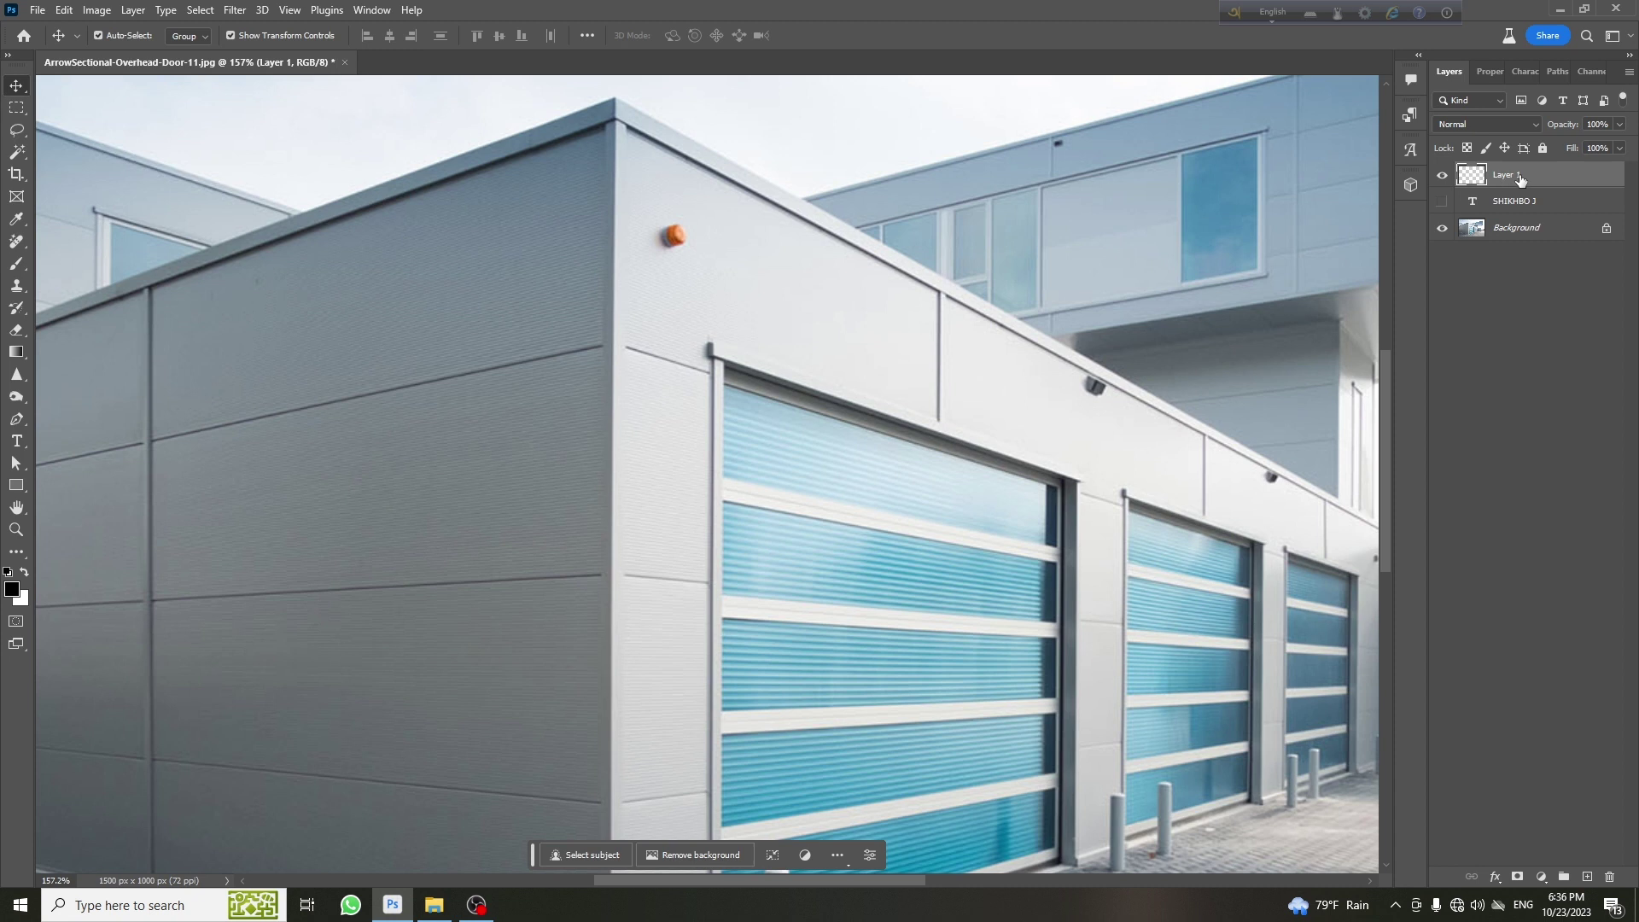
# Open the Vanishing Point filter on the building photo
pyautogui.scroll(-5, 845, 353)
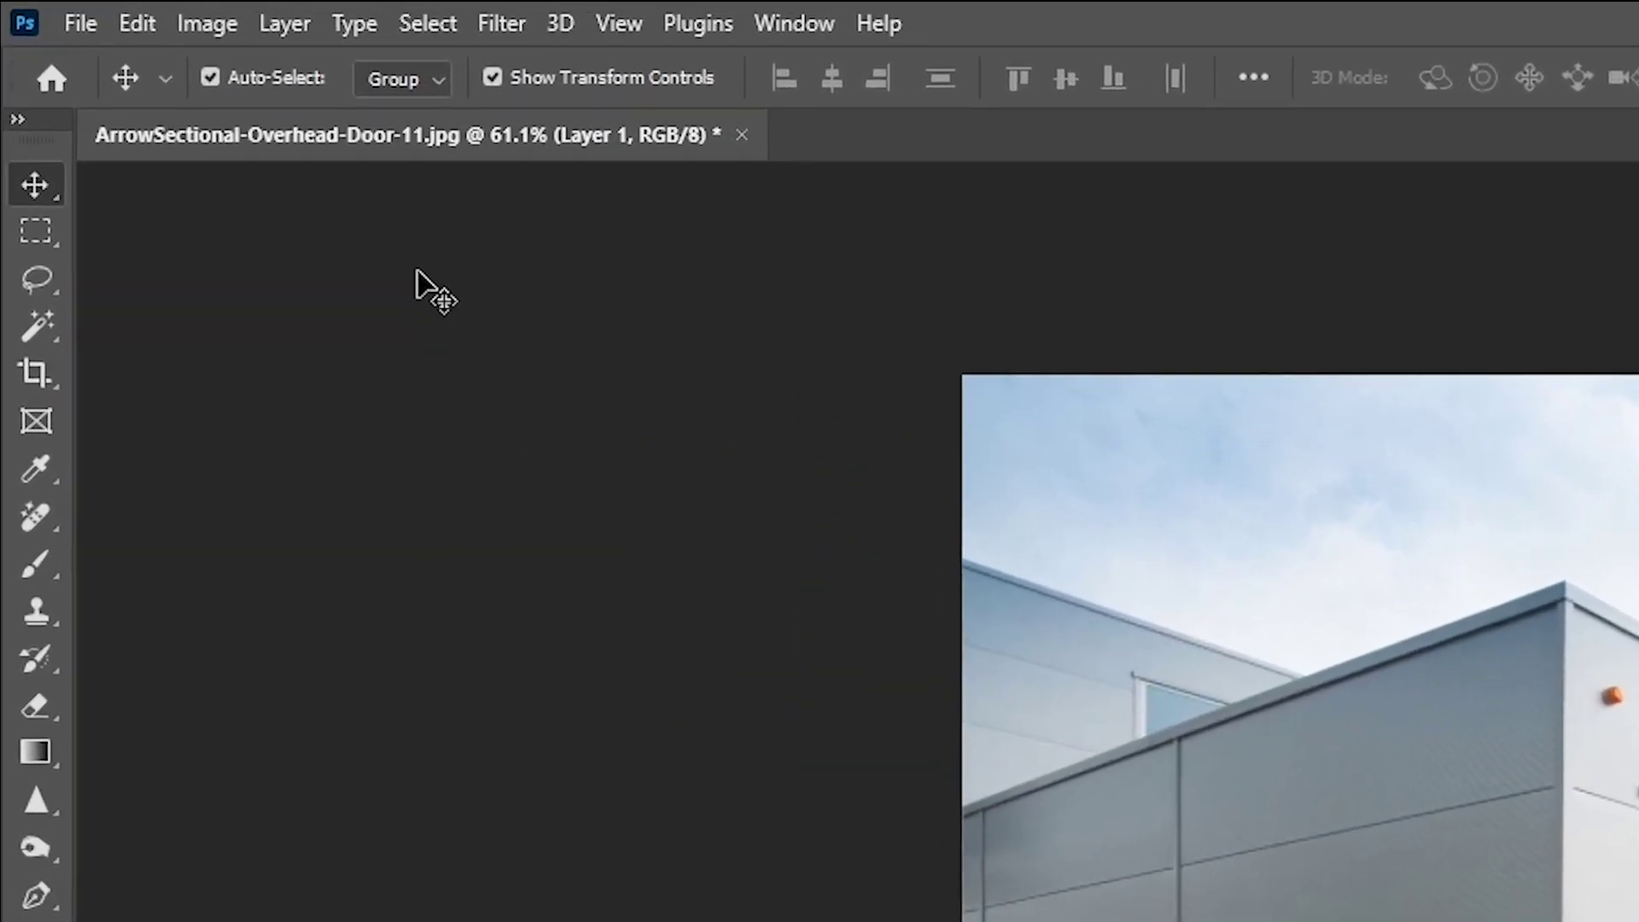
pyautogui.click(228, 36)
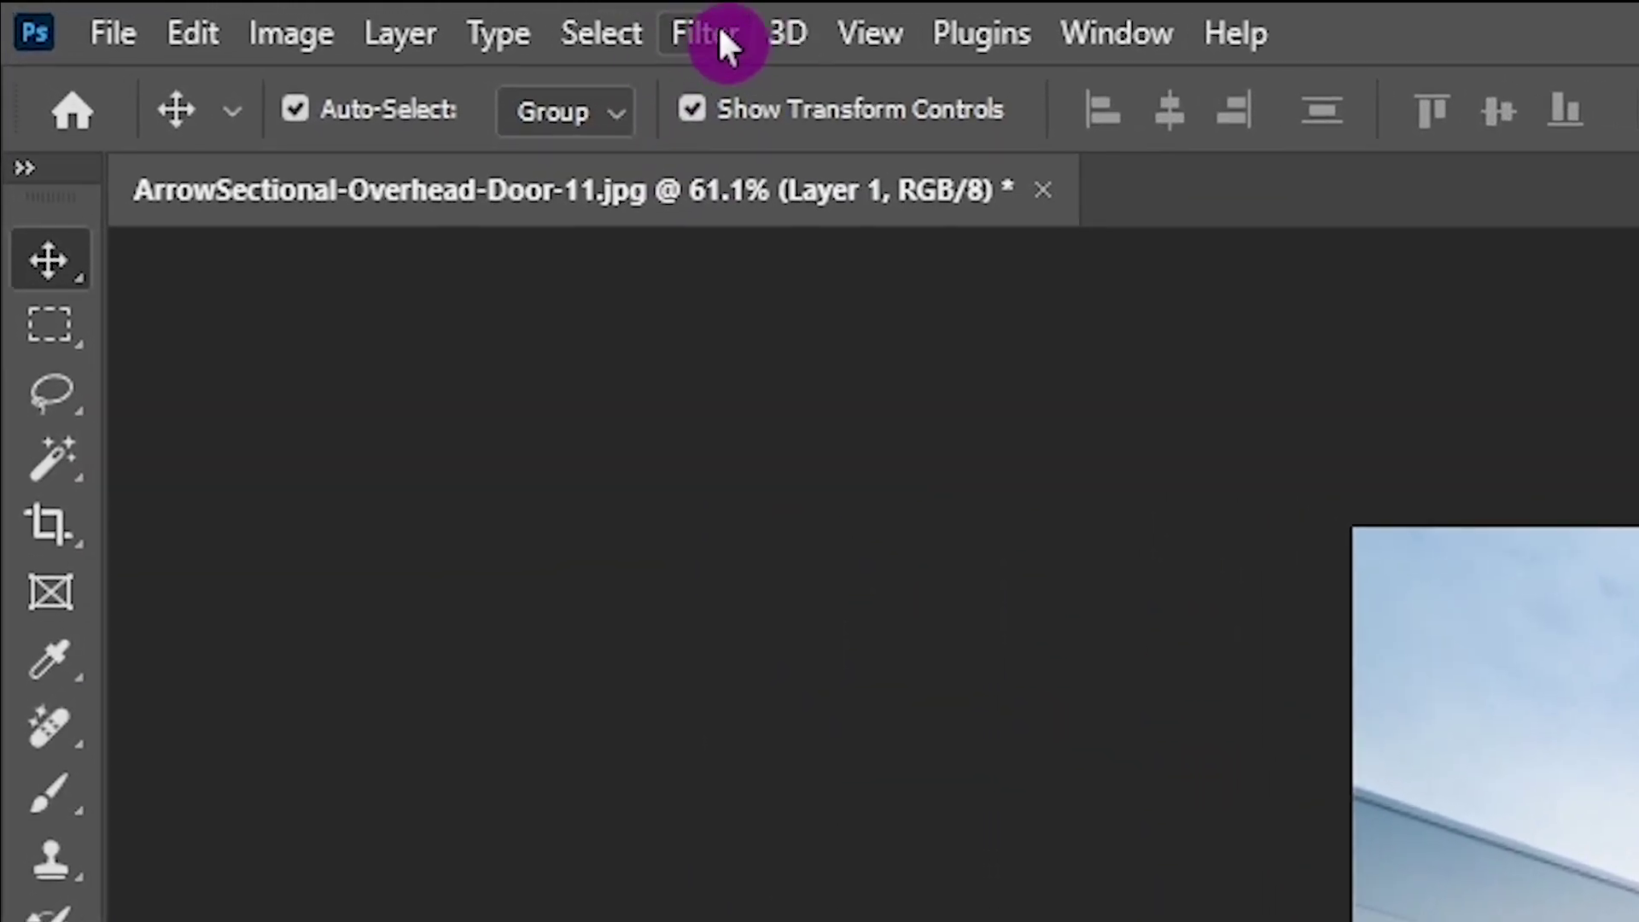
pyautogui.click(698, 34)
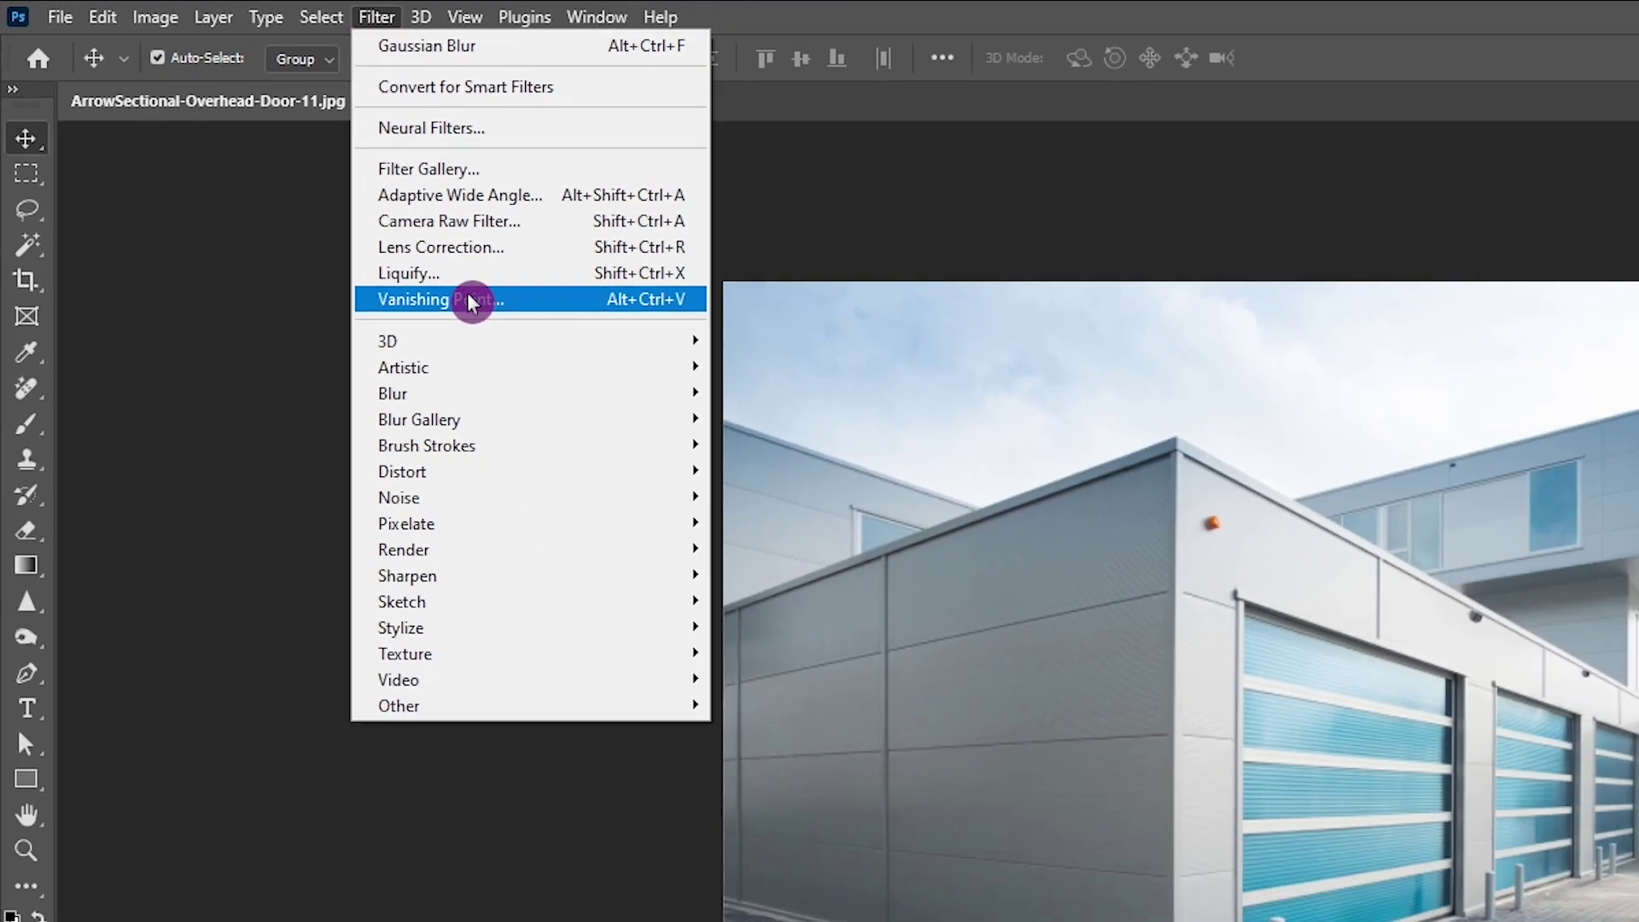
pyautogui.click(816, 514)
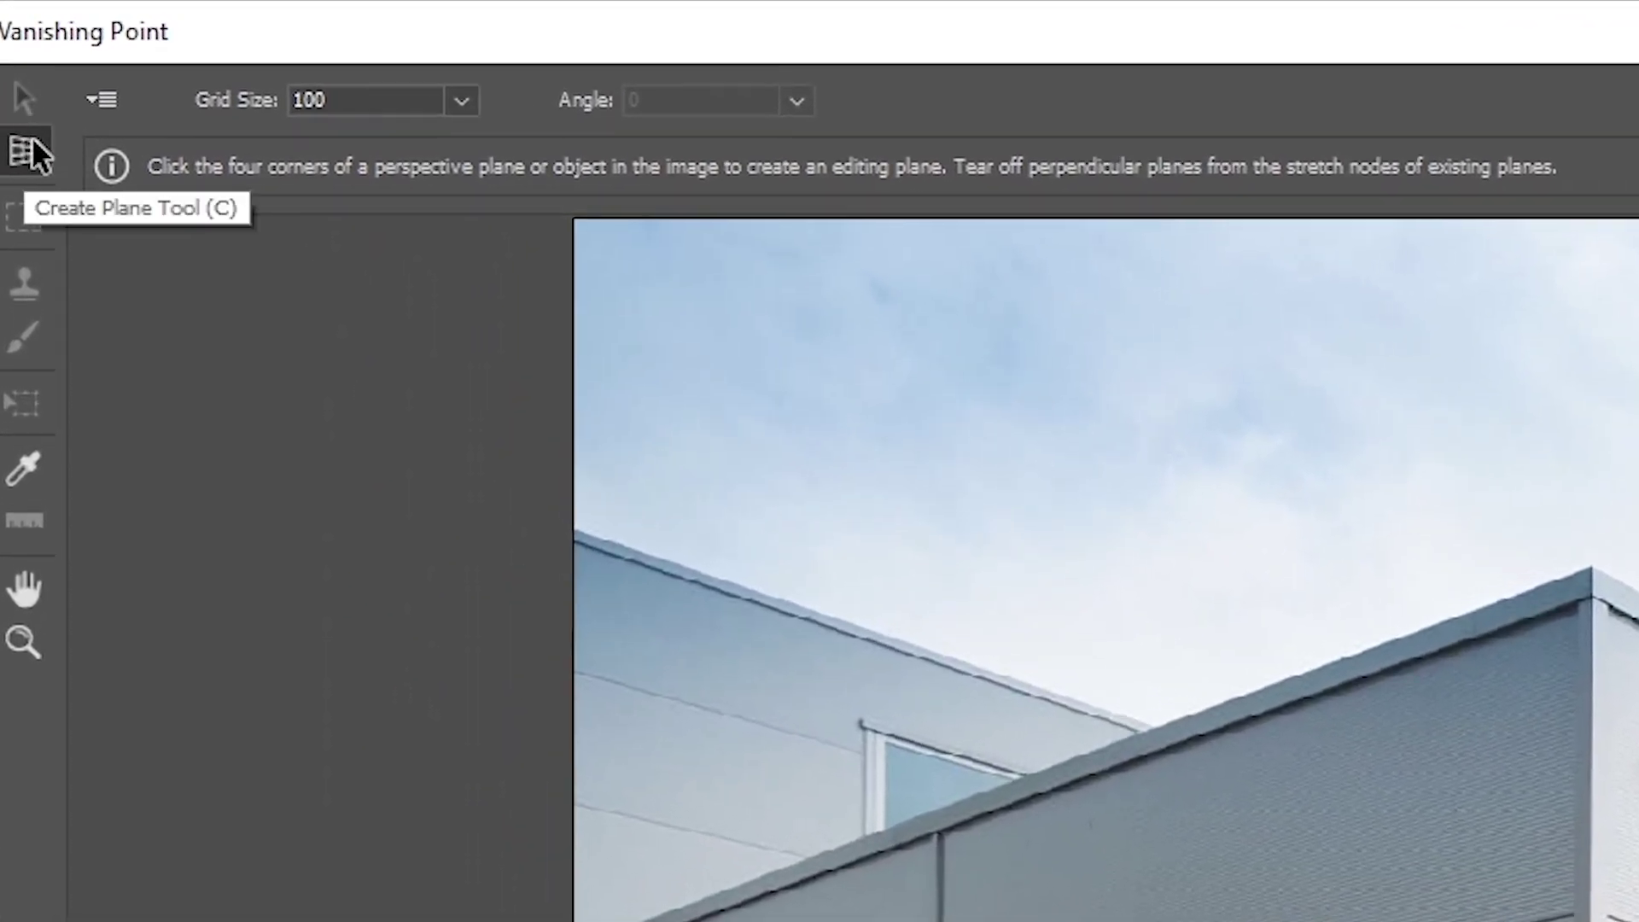
# Draw a four-corner perspective plane over the grey wall panel, then paste in the SHIKHBO J text
pyautogui.click(36, 157)
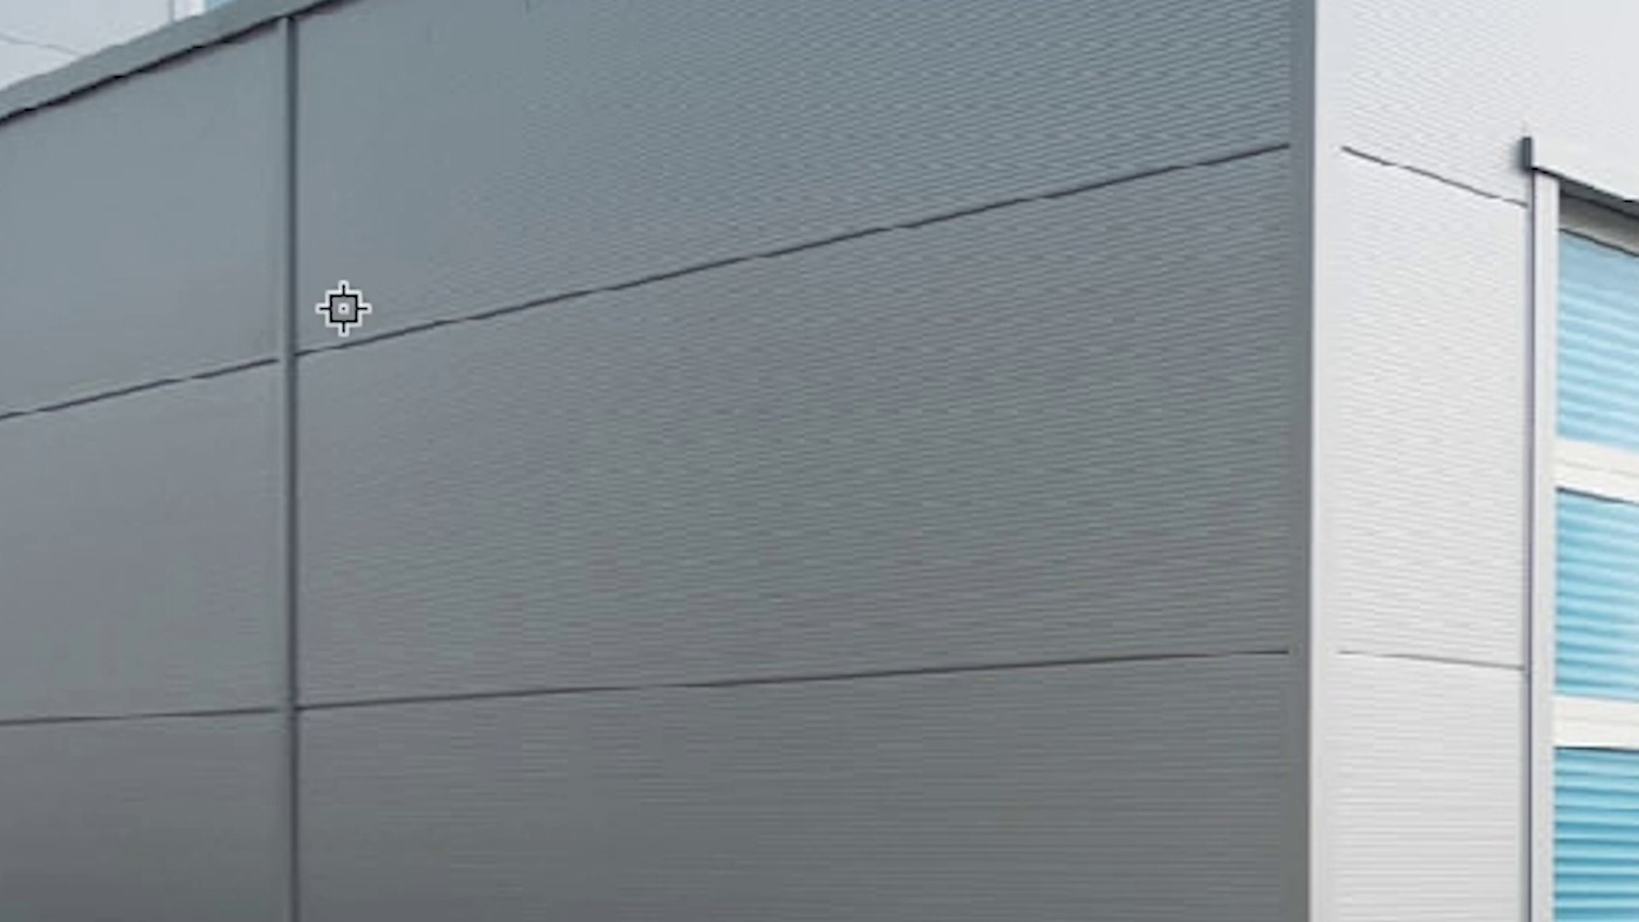
pyautogui.click(290, 360)
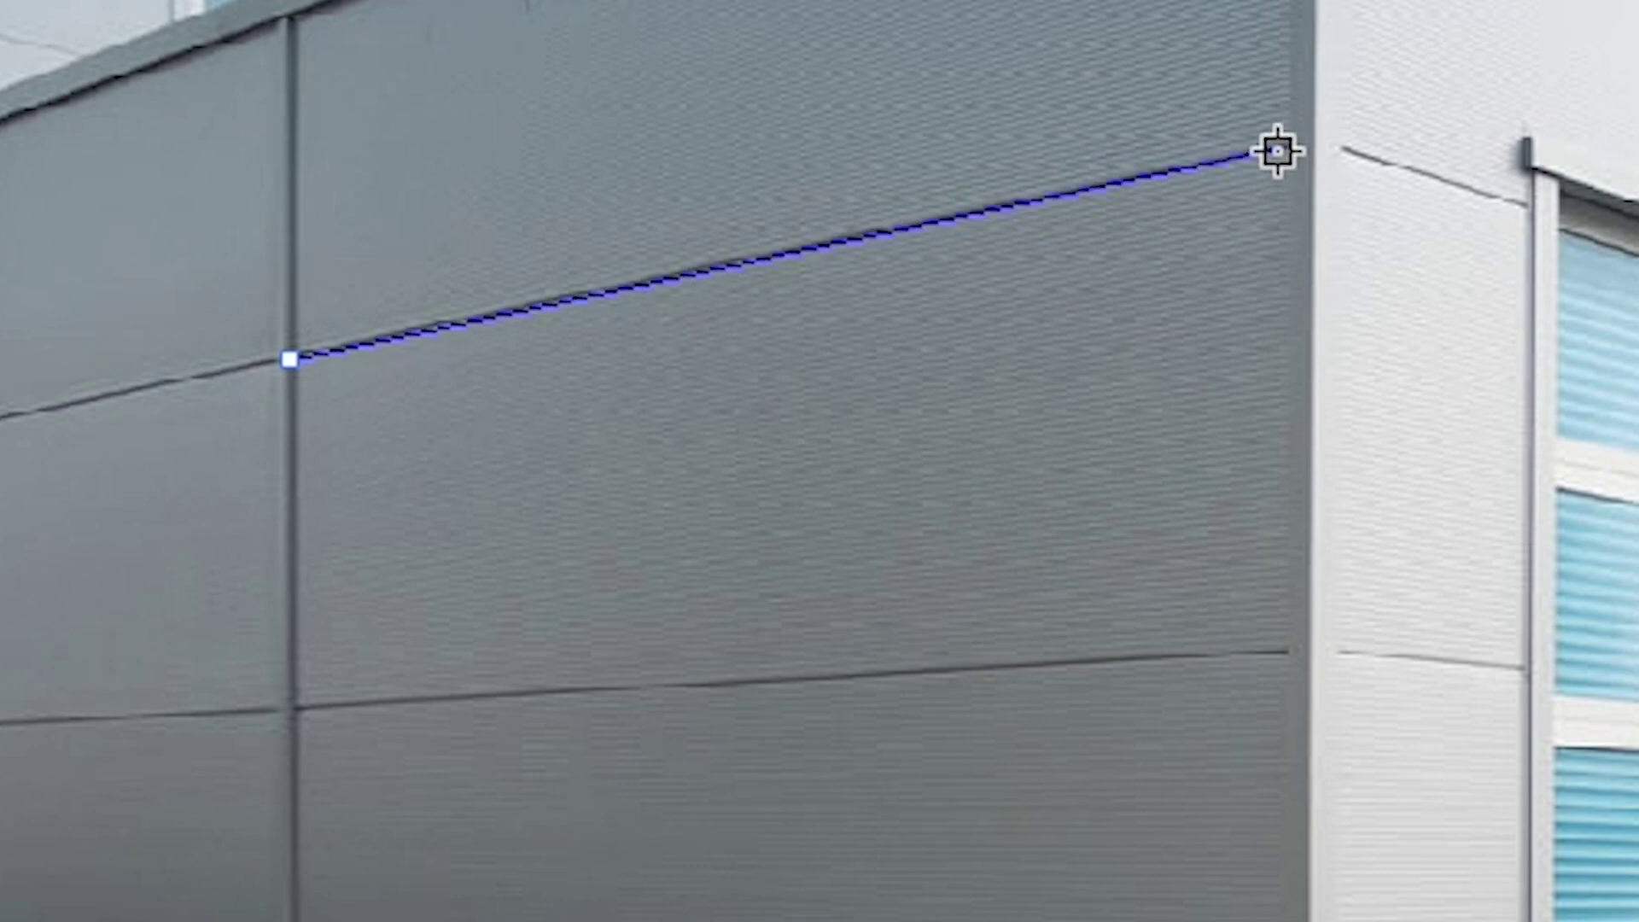
pyautogui.click(1275, 150)
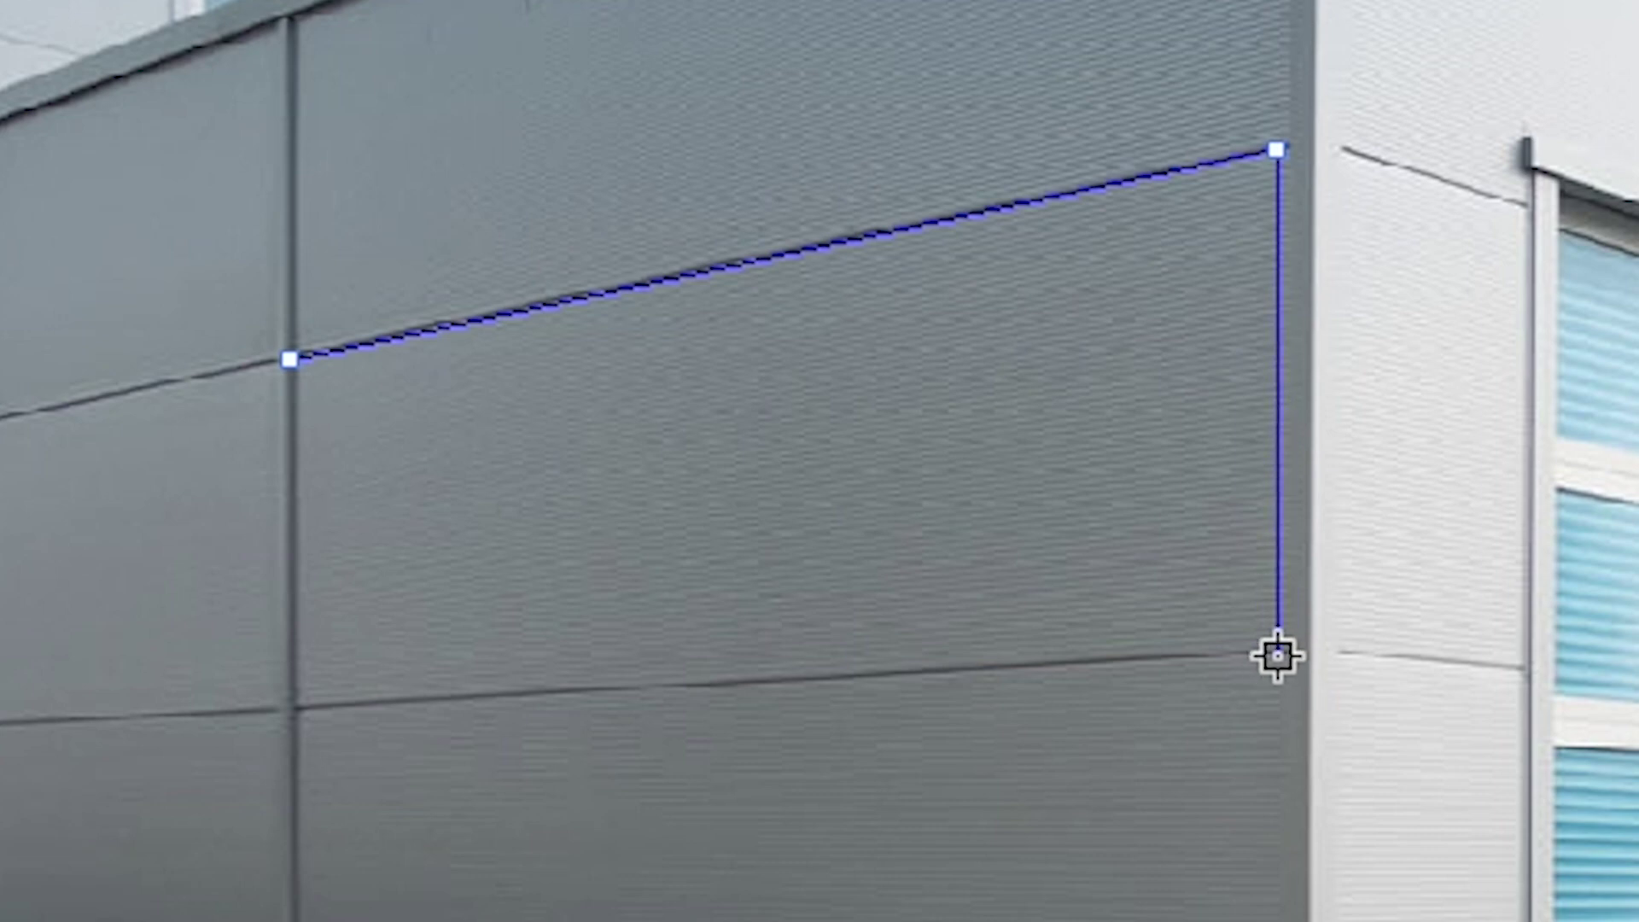
pyautogui.click(1277, 656)
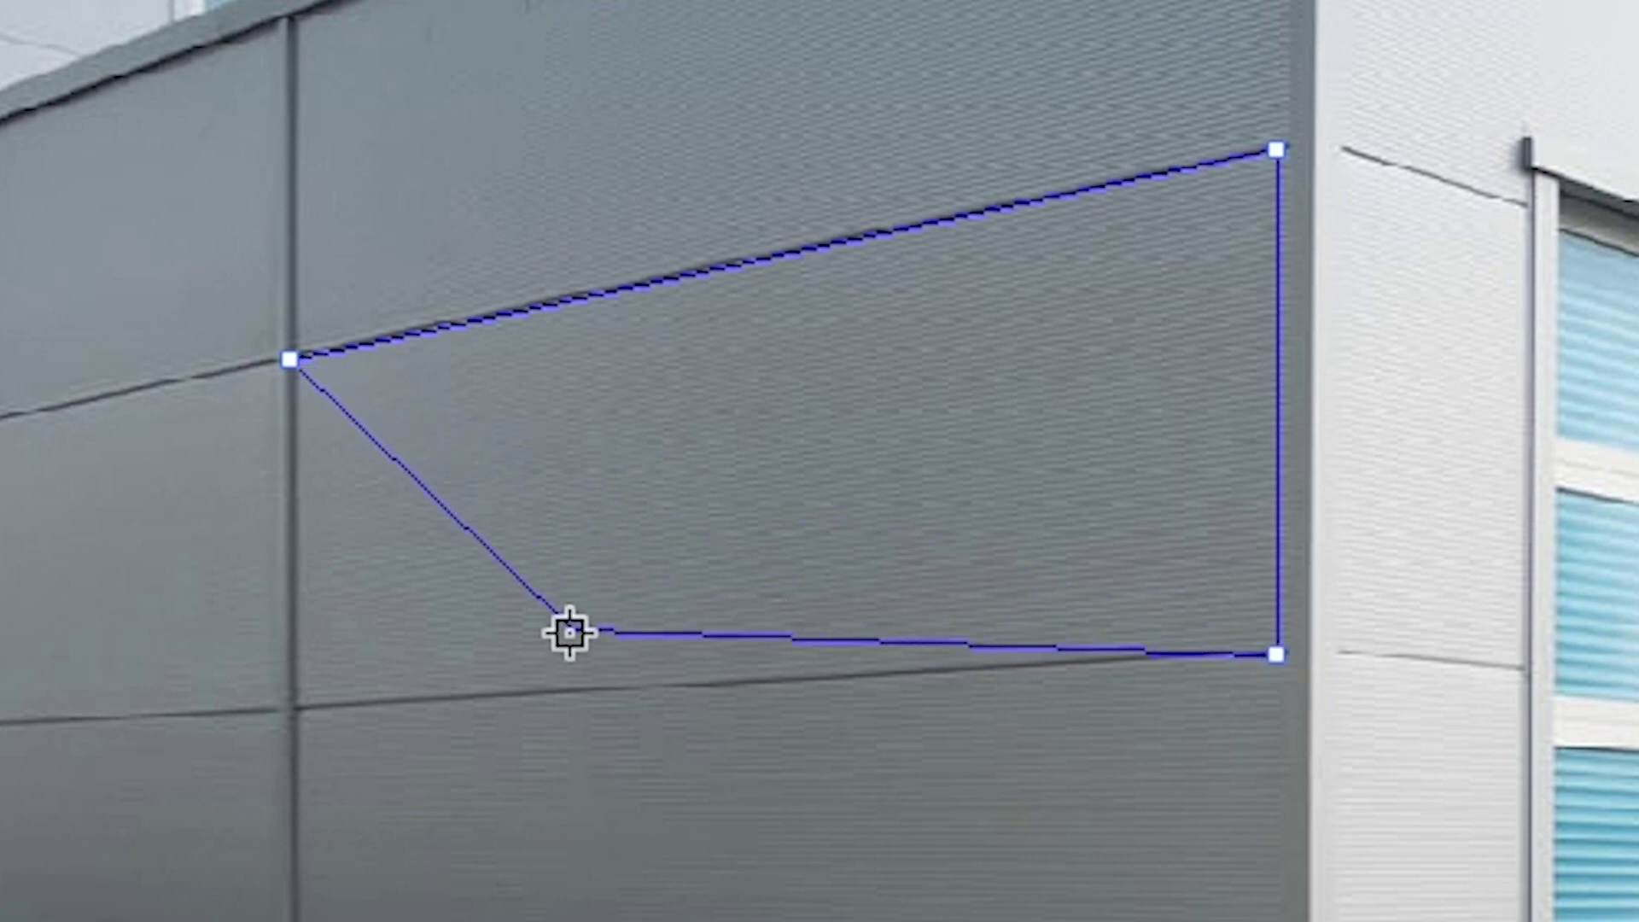
pyautogui.click(290, 709)
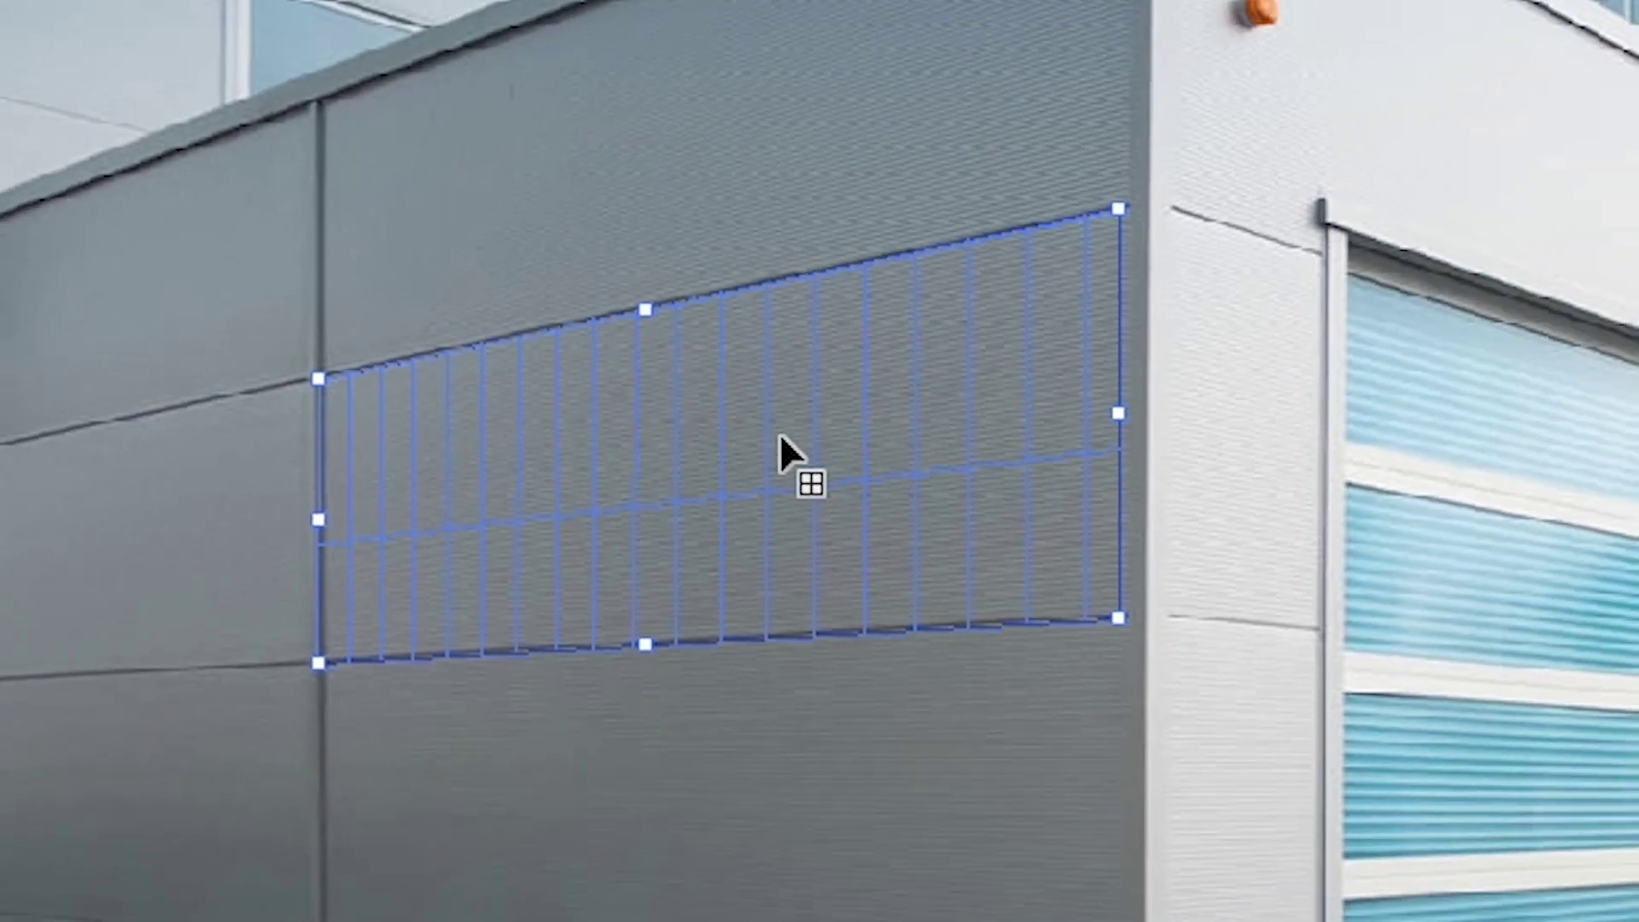
pyautogui.hotkey('ctrl', 'v')
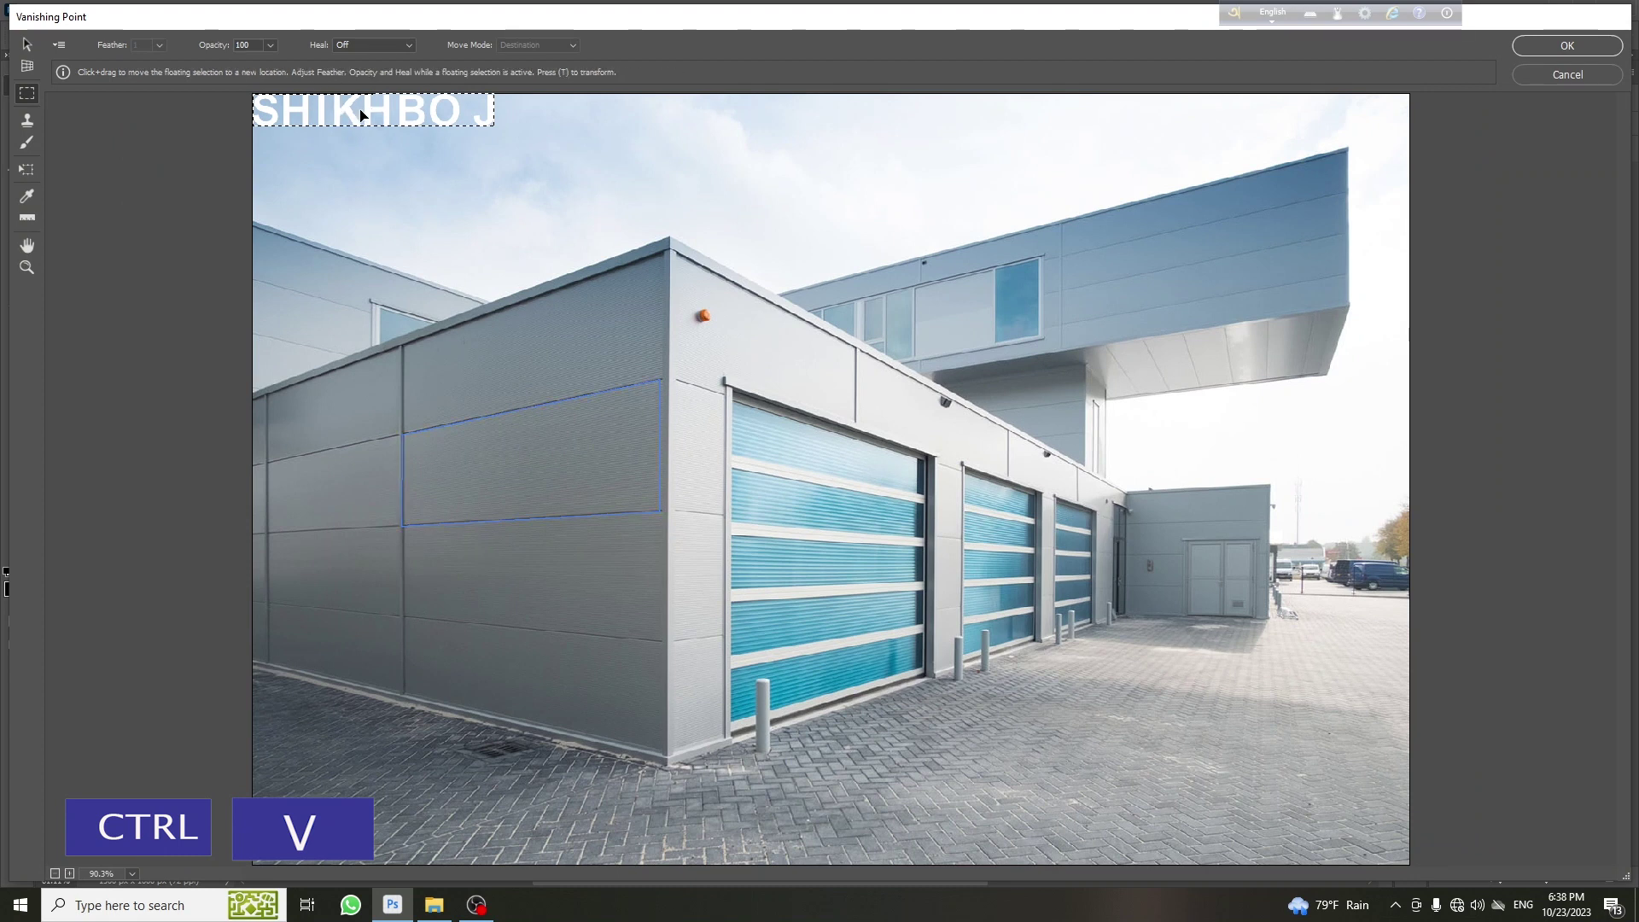
# Drag the pasted SHIKHBO J text onto the wall inside the perspective plane
pyautogui.moveTo(345, 111); pyautogui.dragTo(503, 352)
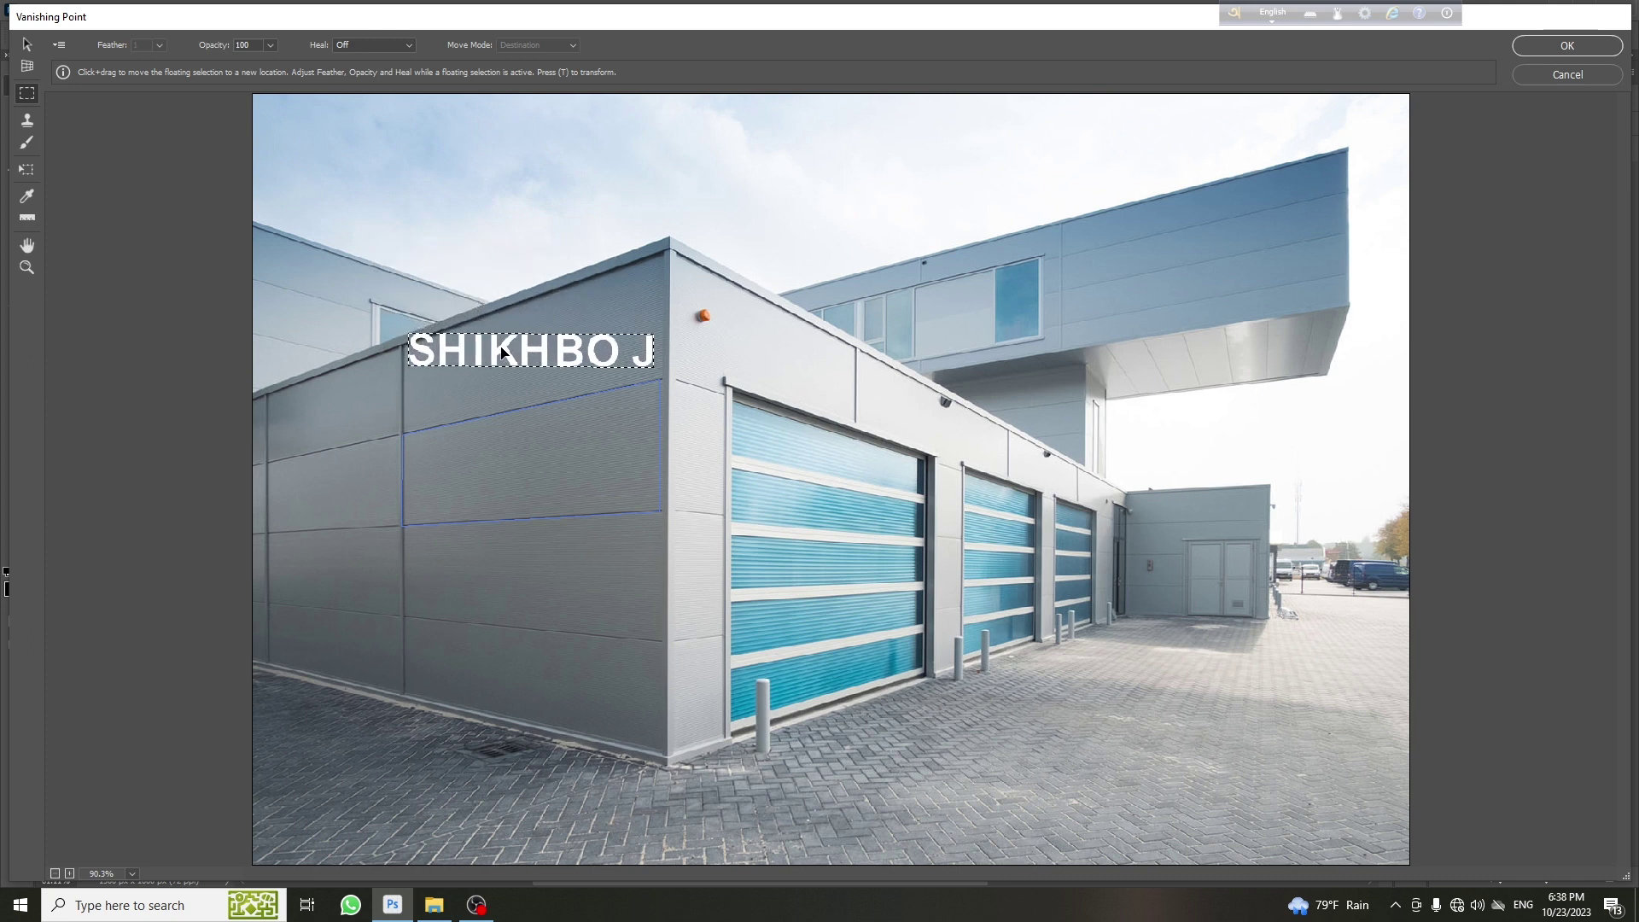
pyautogui.moveTo(501, 350); pyautogui.dragTo(502, 431)
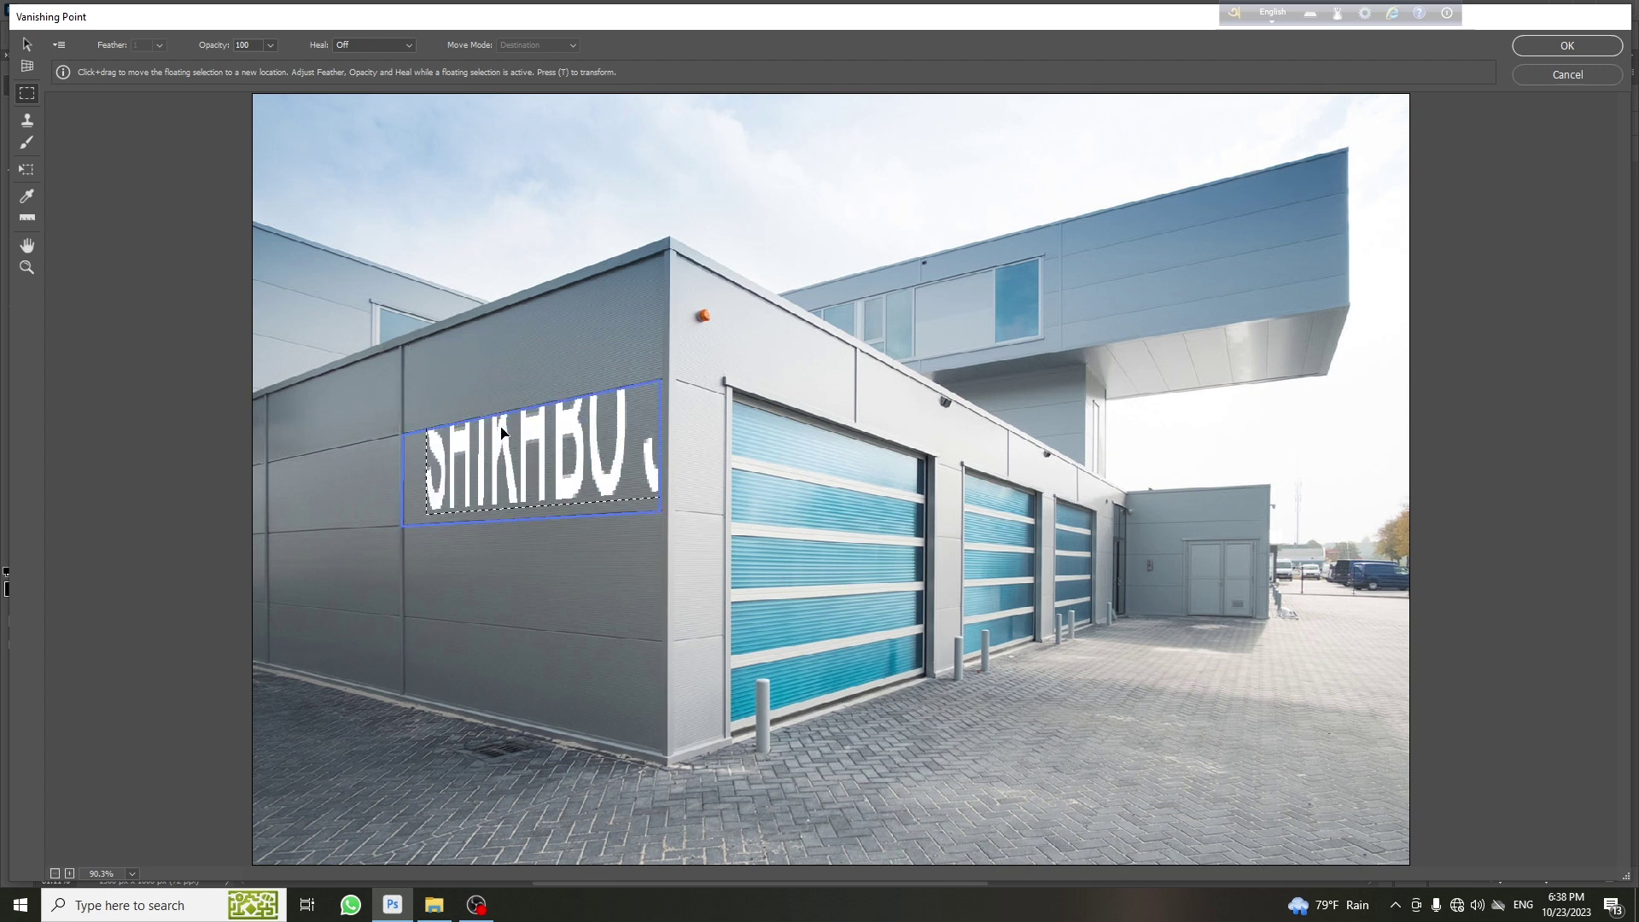
pyautogui.moveTo(502, 432); pyautogui.dragTo(489, 482)
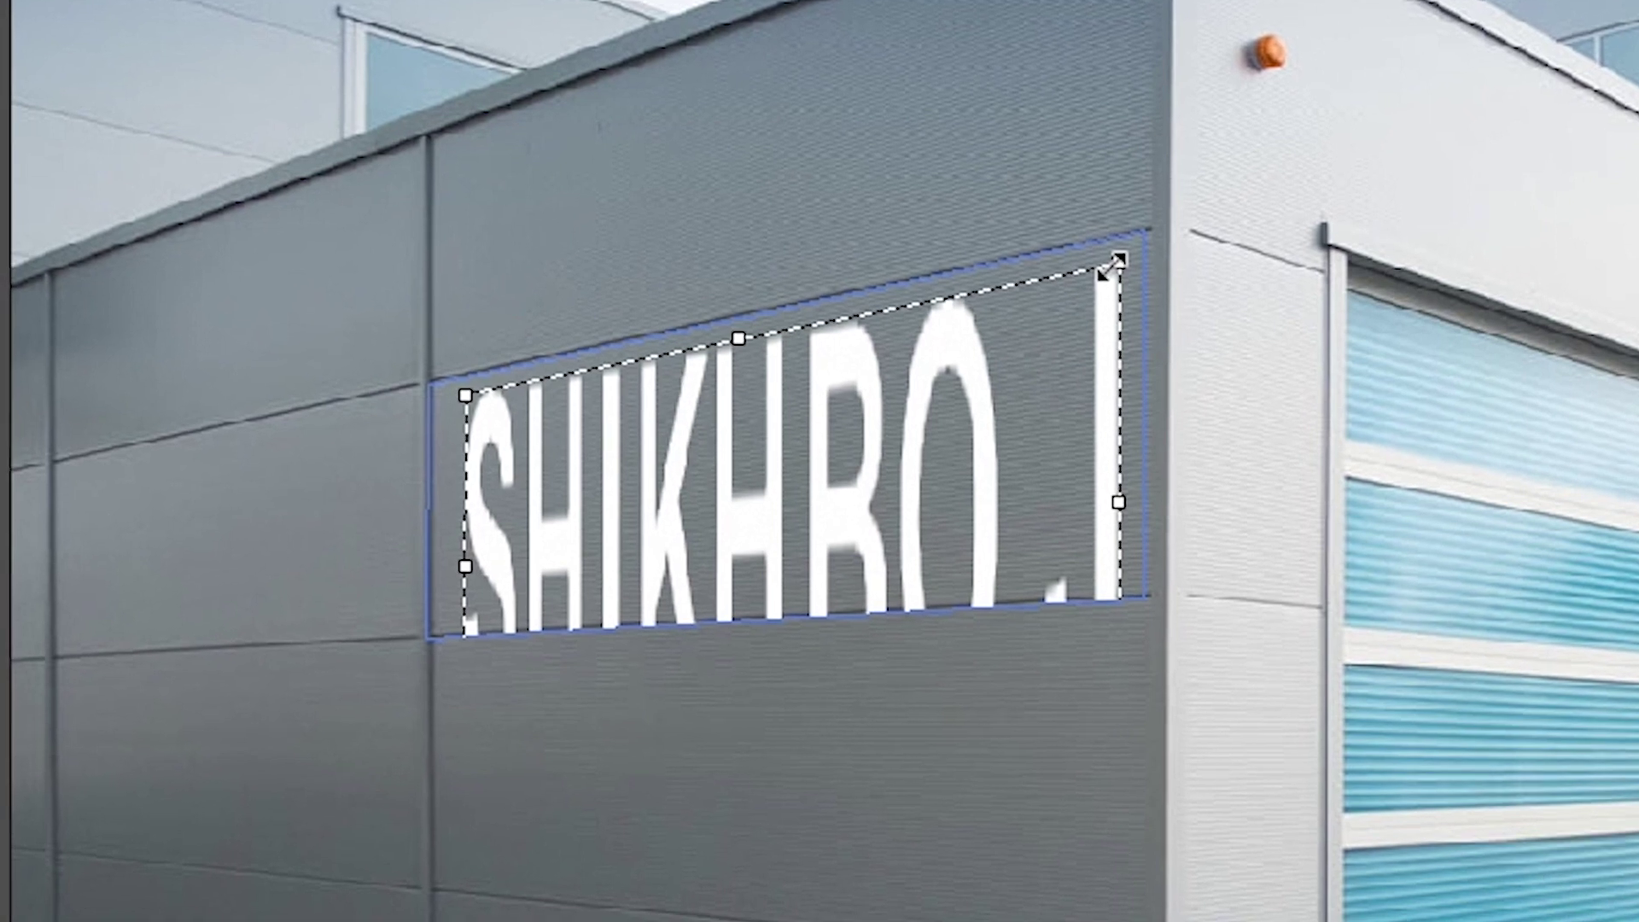
# Resize the perspective text wider and slightly taller so it fills the wall panel
pyautogui.moveTo(840, 231); pyautogui.dragTo(785, 293)
pyautogui.hotkey('ctrl', 'z')
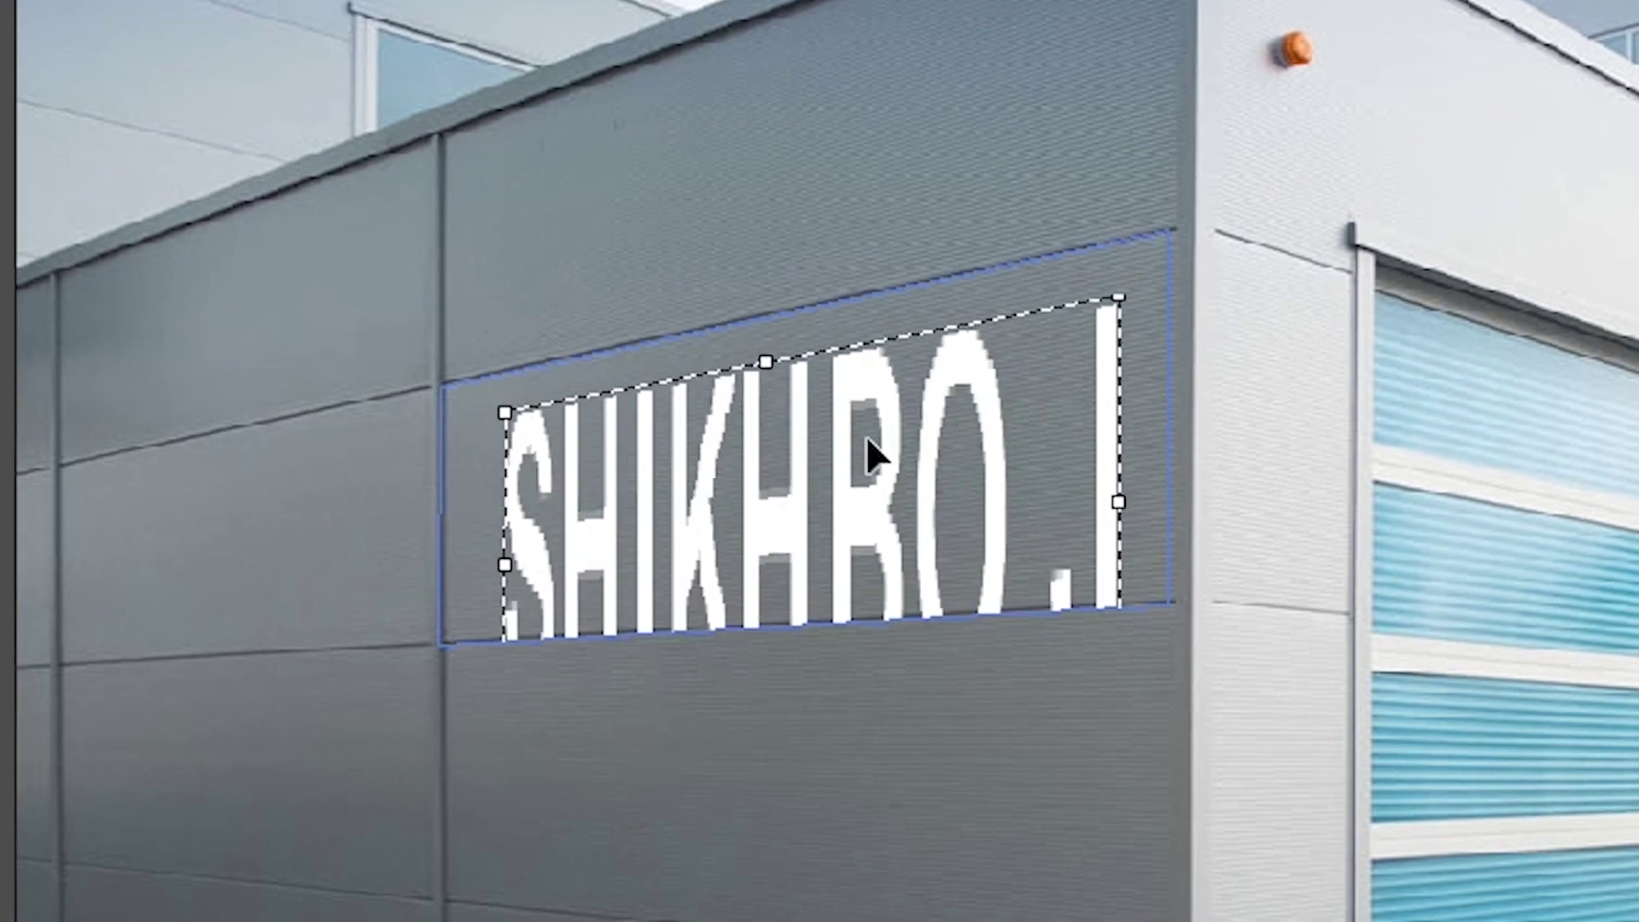
pyautogui.moveTo(865, 434); pyautogui.dragTo(869, 396)
pyautogui.moveTo(775, 324); pyautogui.dragTo(775, 468)
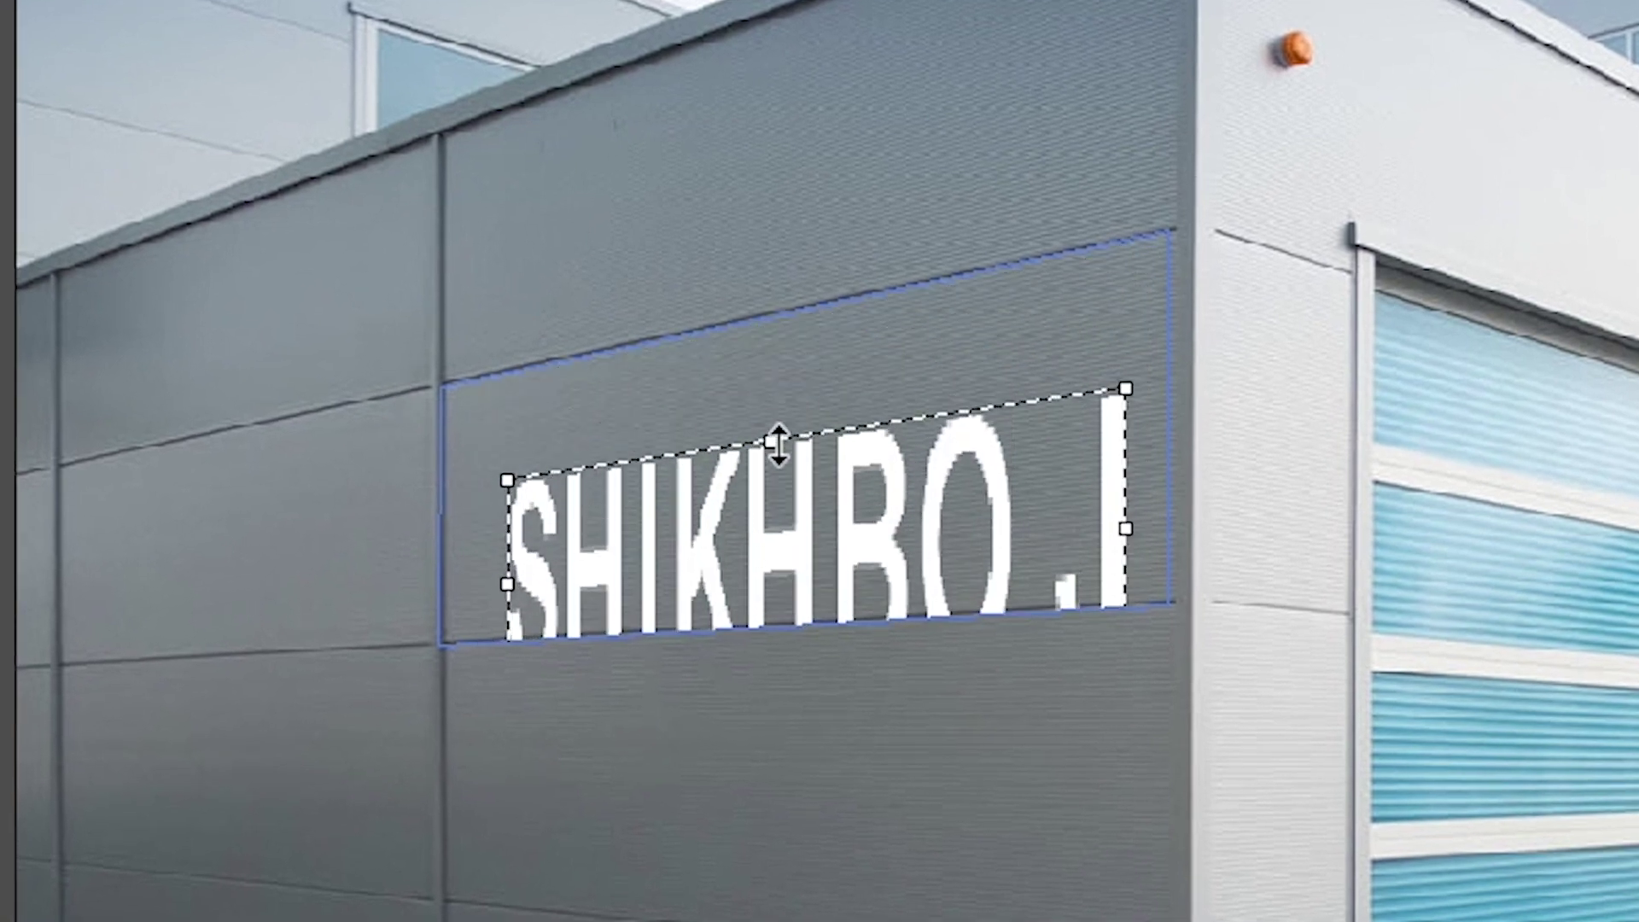
pyautogui.hotkey('ctrl', 'z')
pyautogui.moveTo(1028, 439); pyautogui.dragTo(1163, 453)
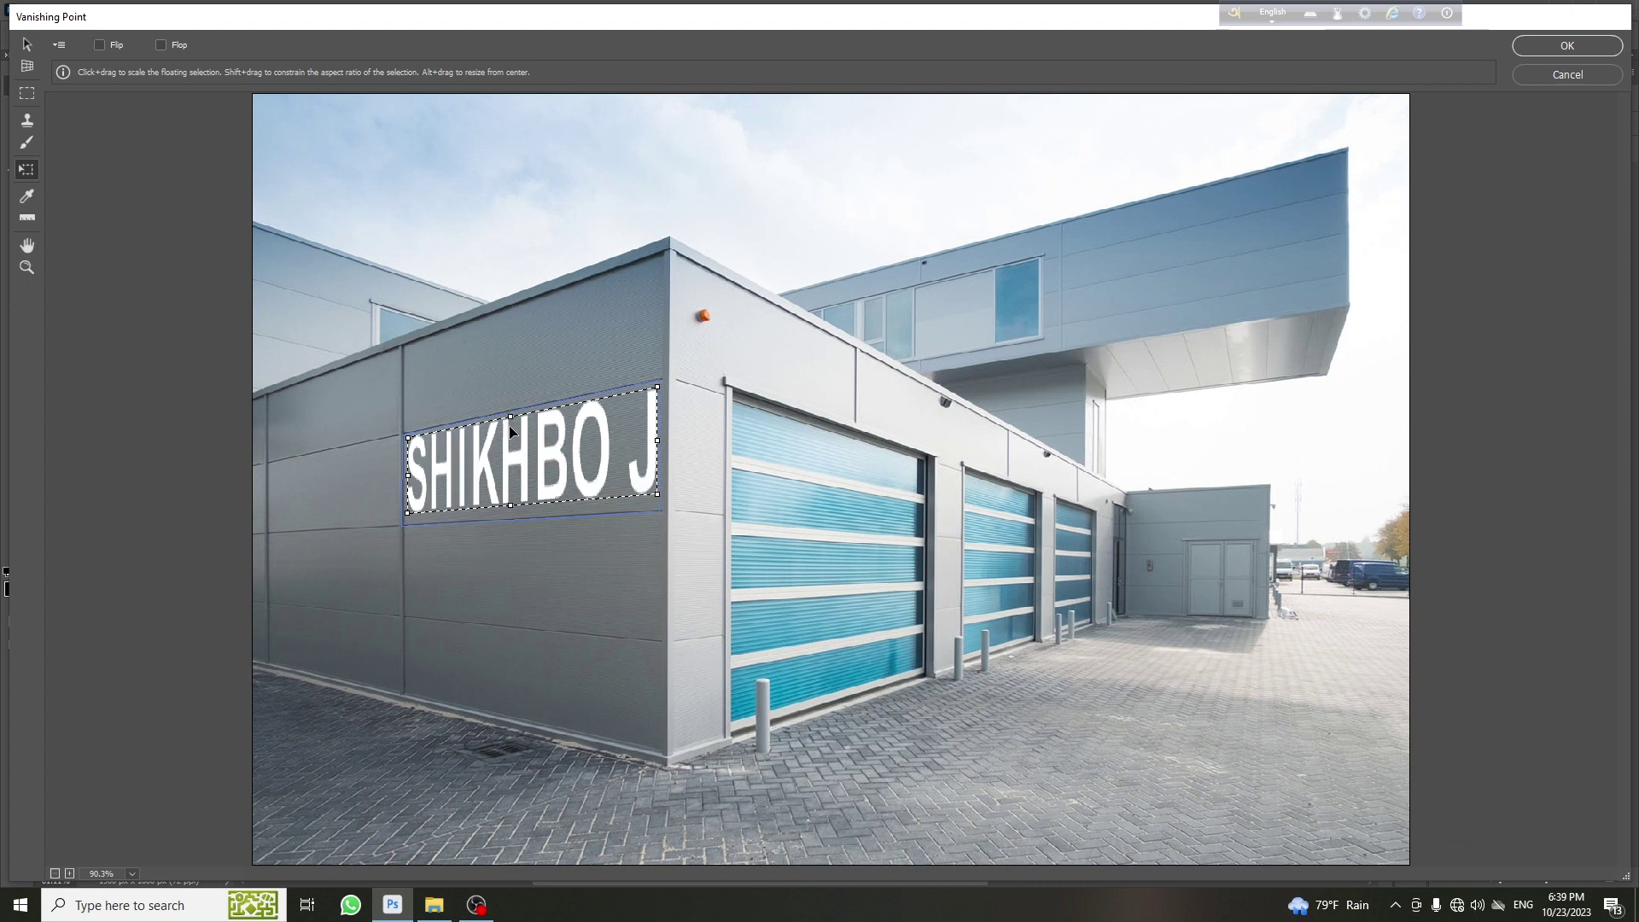
pyautogui.moveTo(512, 431); pyautogui.dragTo(506, 468)
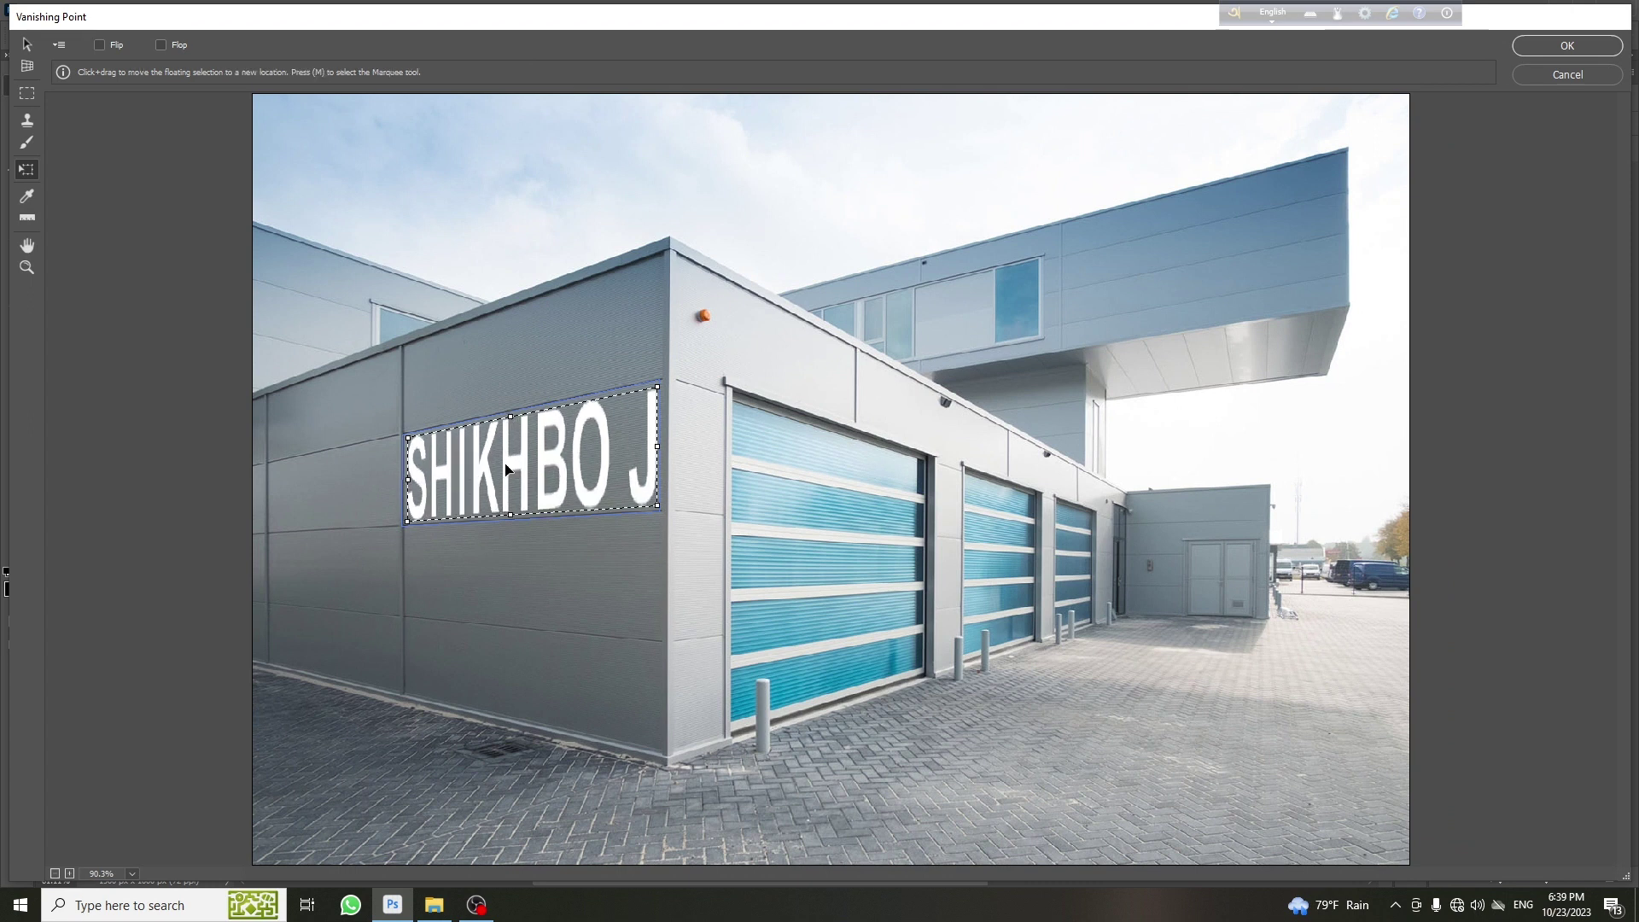
# Apply the perspective text onto Layer 1 and toggle its visibility to compare
pyautogui.click(1566, 46)
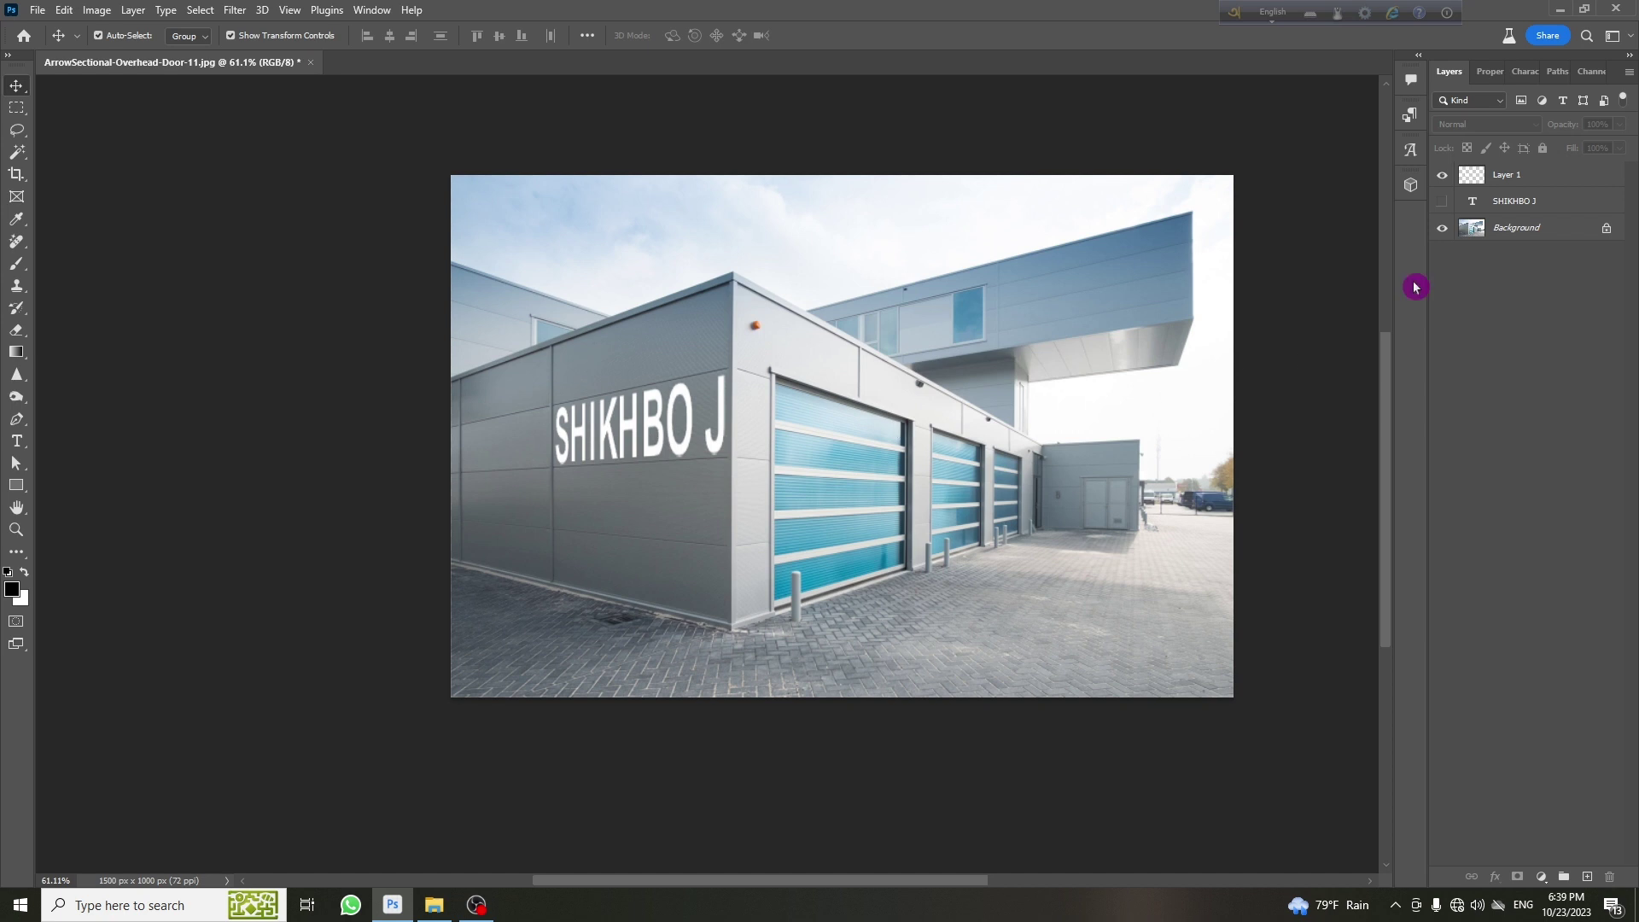
pyautogui.click(1524, 177)
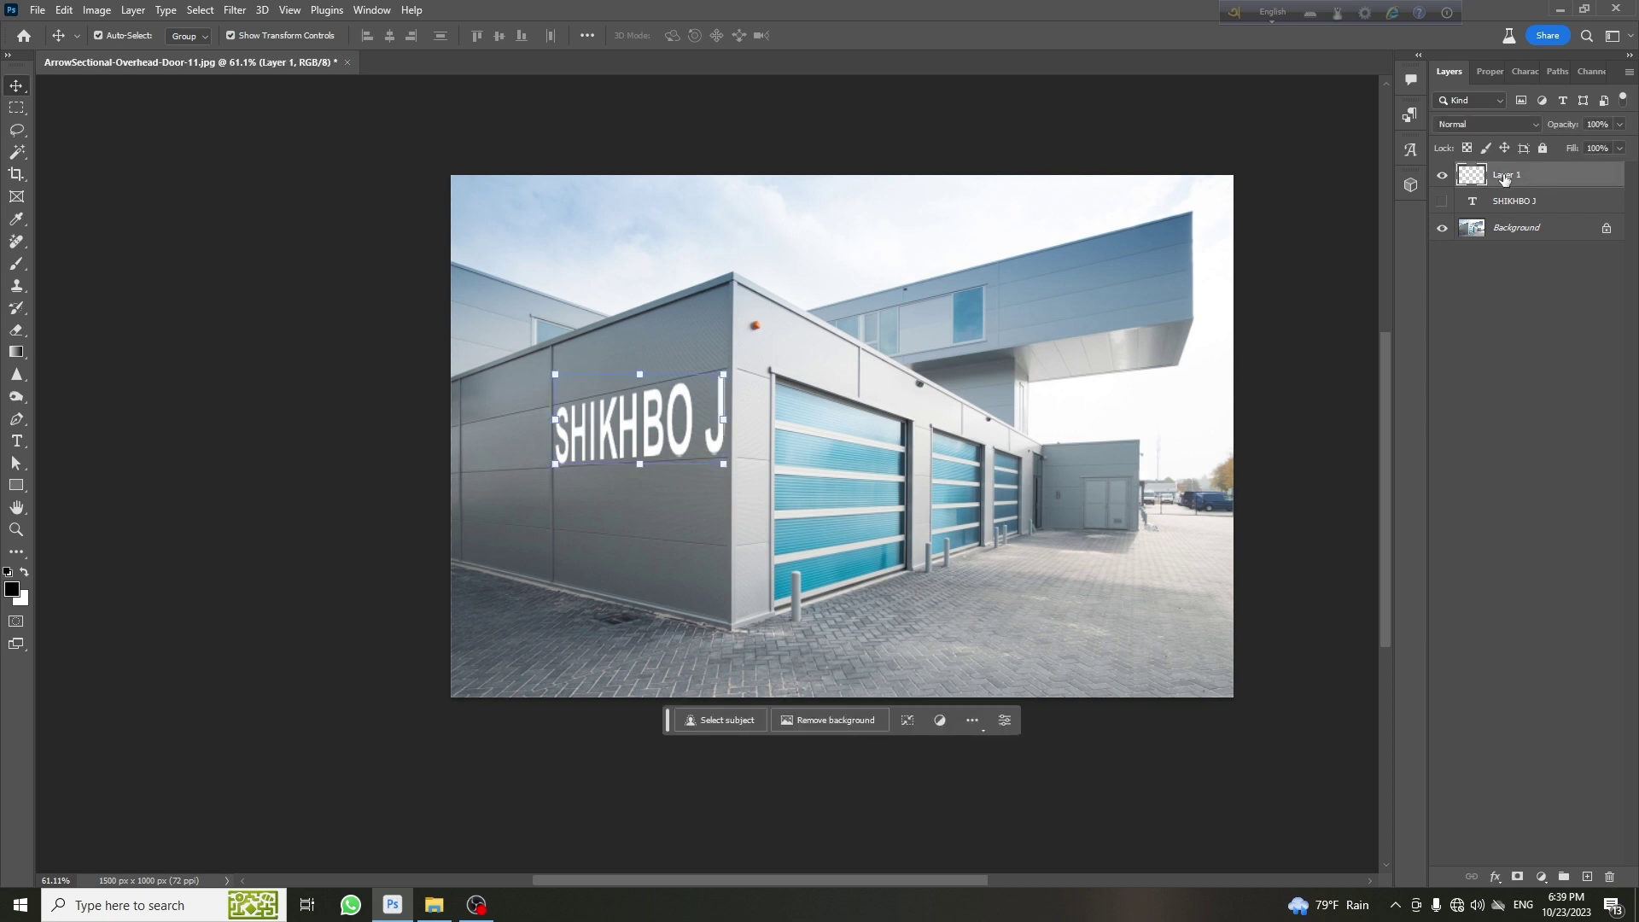
pyautogui.click(1440, 175)
pyautogui.click(1440, 176)
pyautogui.click(1440, 176)
pyautogui.click(1440, 176)
pyautogui.click(1440, 176)
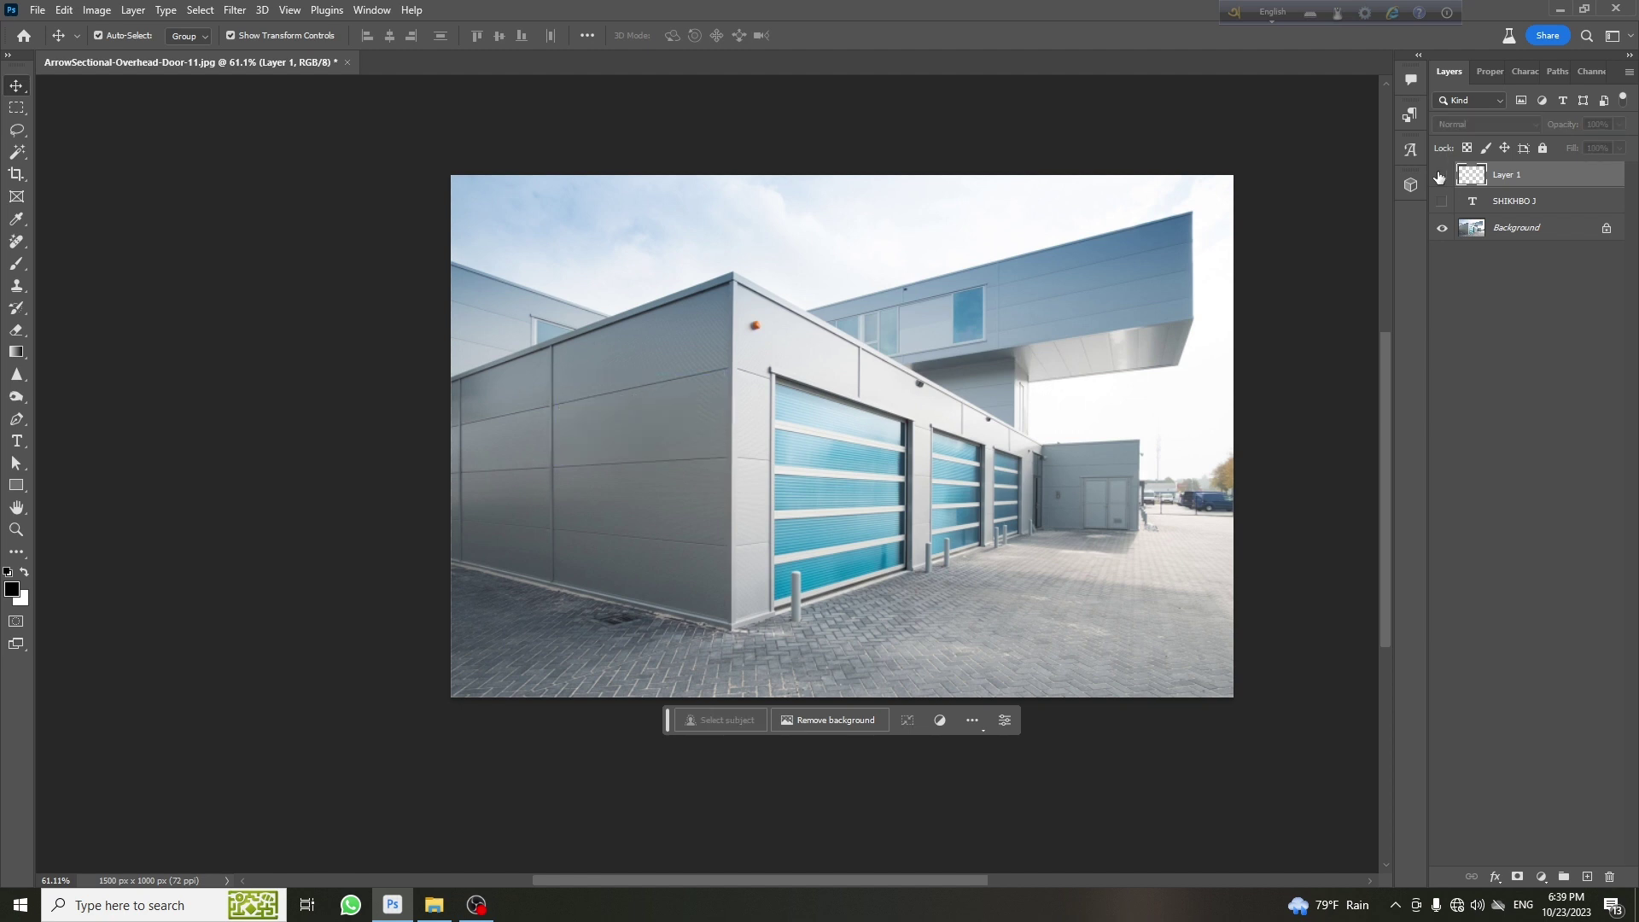
pyautogui.click(1440, 175)
pyautogui.click(1440, 176)
pyautogui.click(1440, 176)
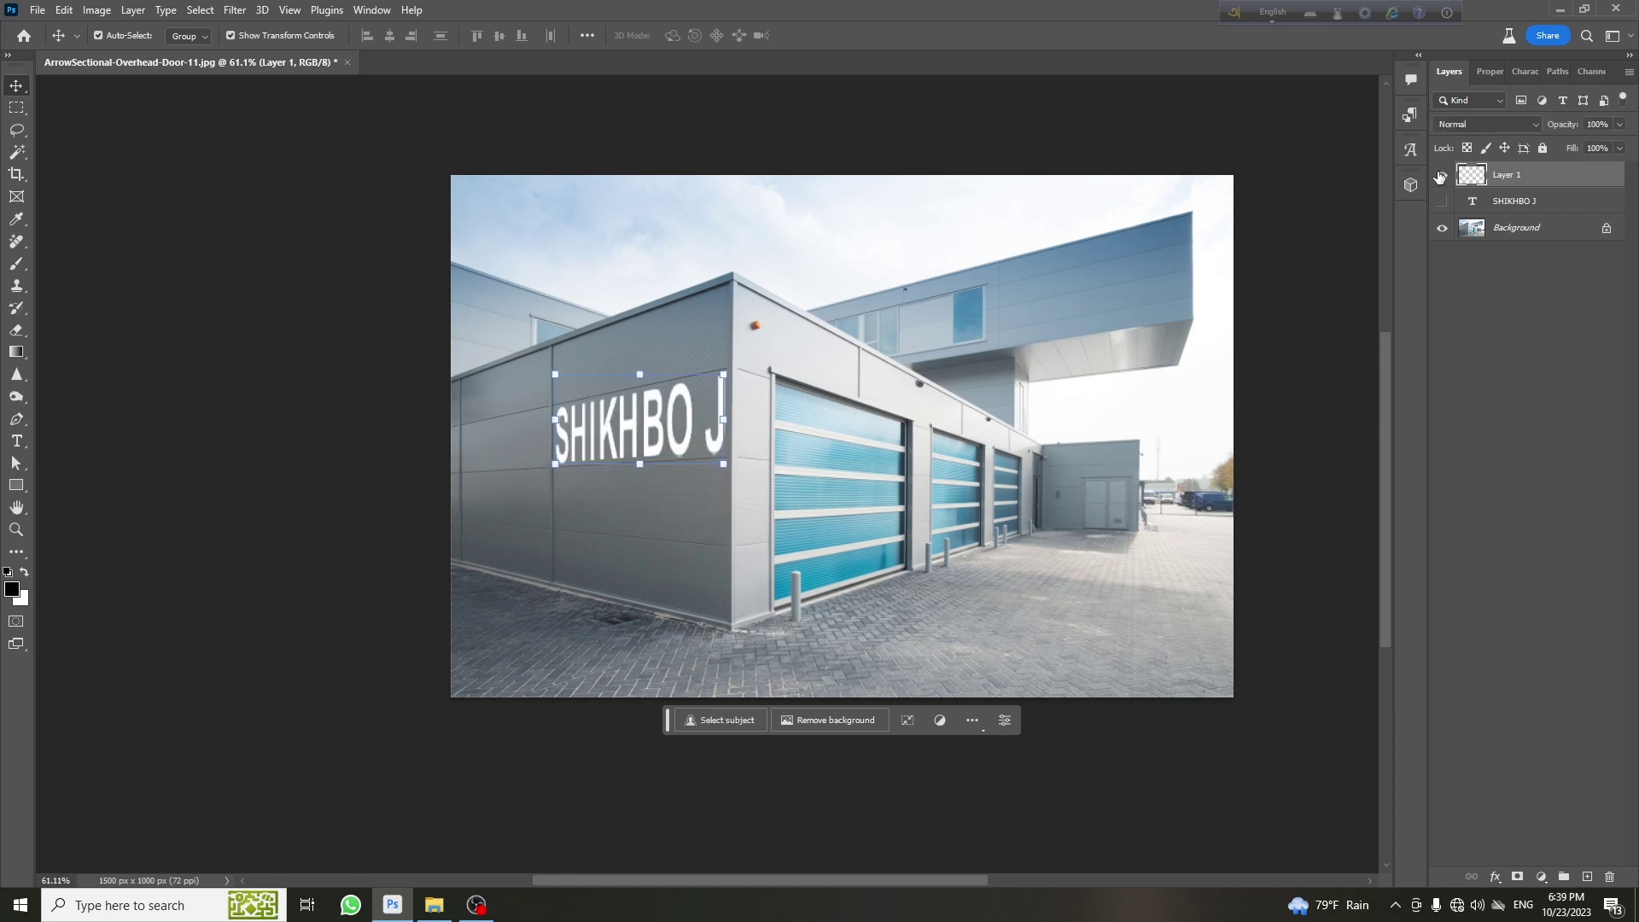
pyautogui.click(1440, 176)
pyautogui.click(1440, 176)
pyautogui.click(1440, 176)
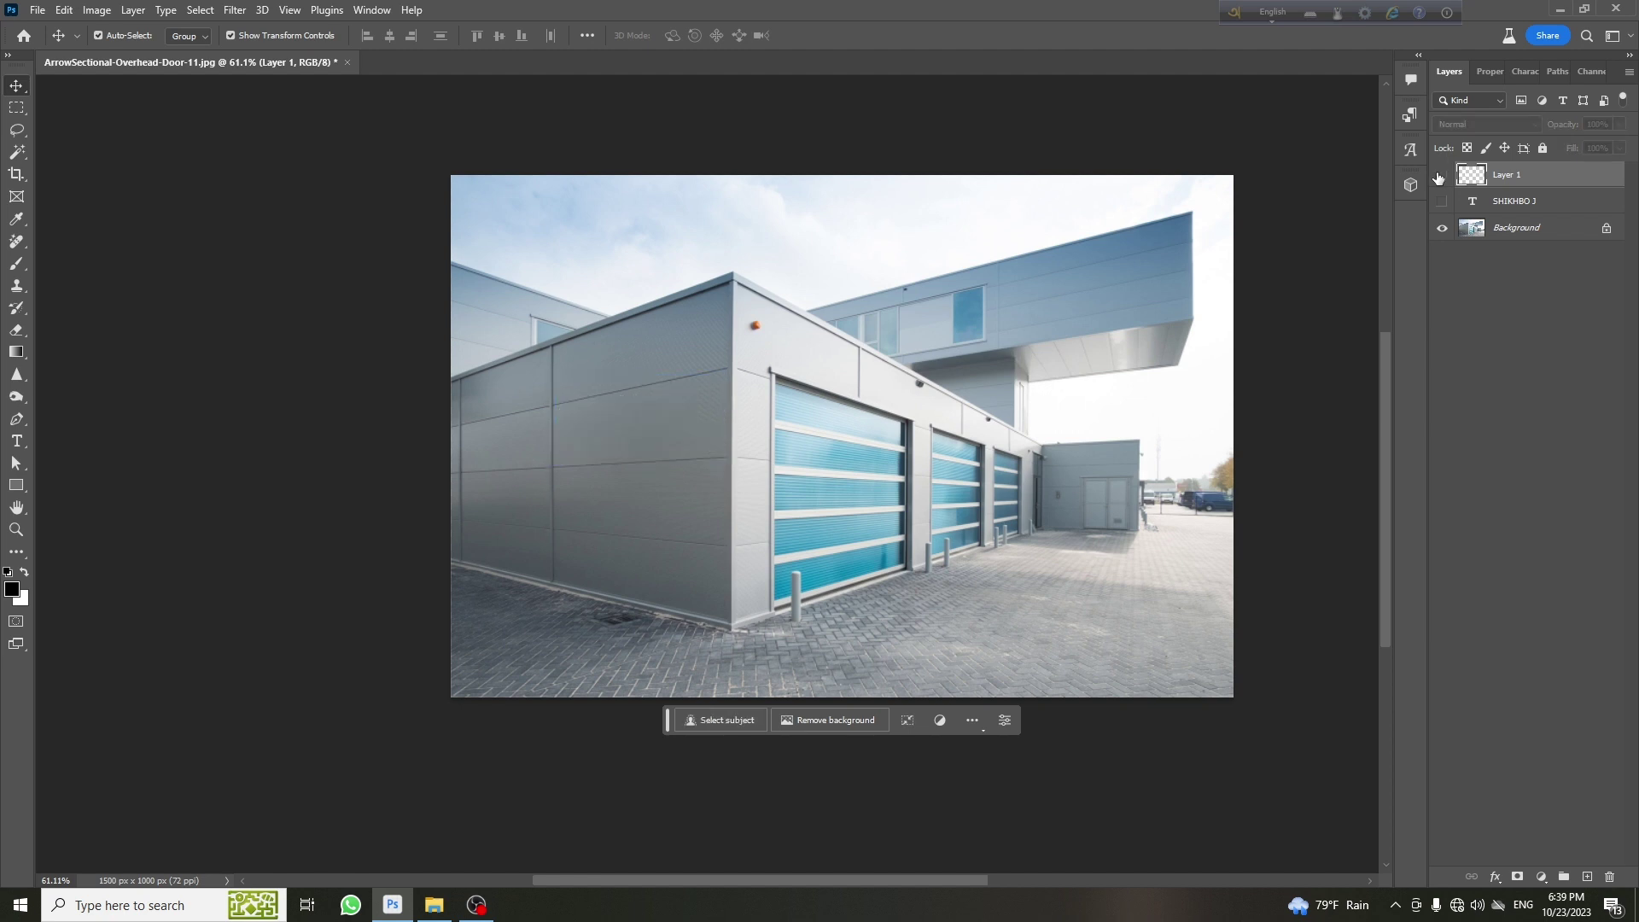
pyautogui.click(1440, 176)
# Hide the original flat SHIKHBO J text layer and select the Background layer
pyautogui.click(1441, 202)
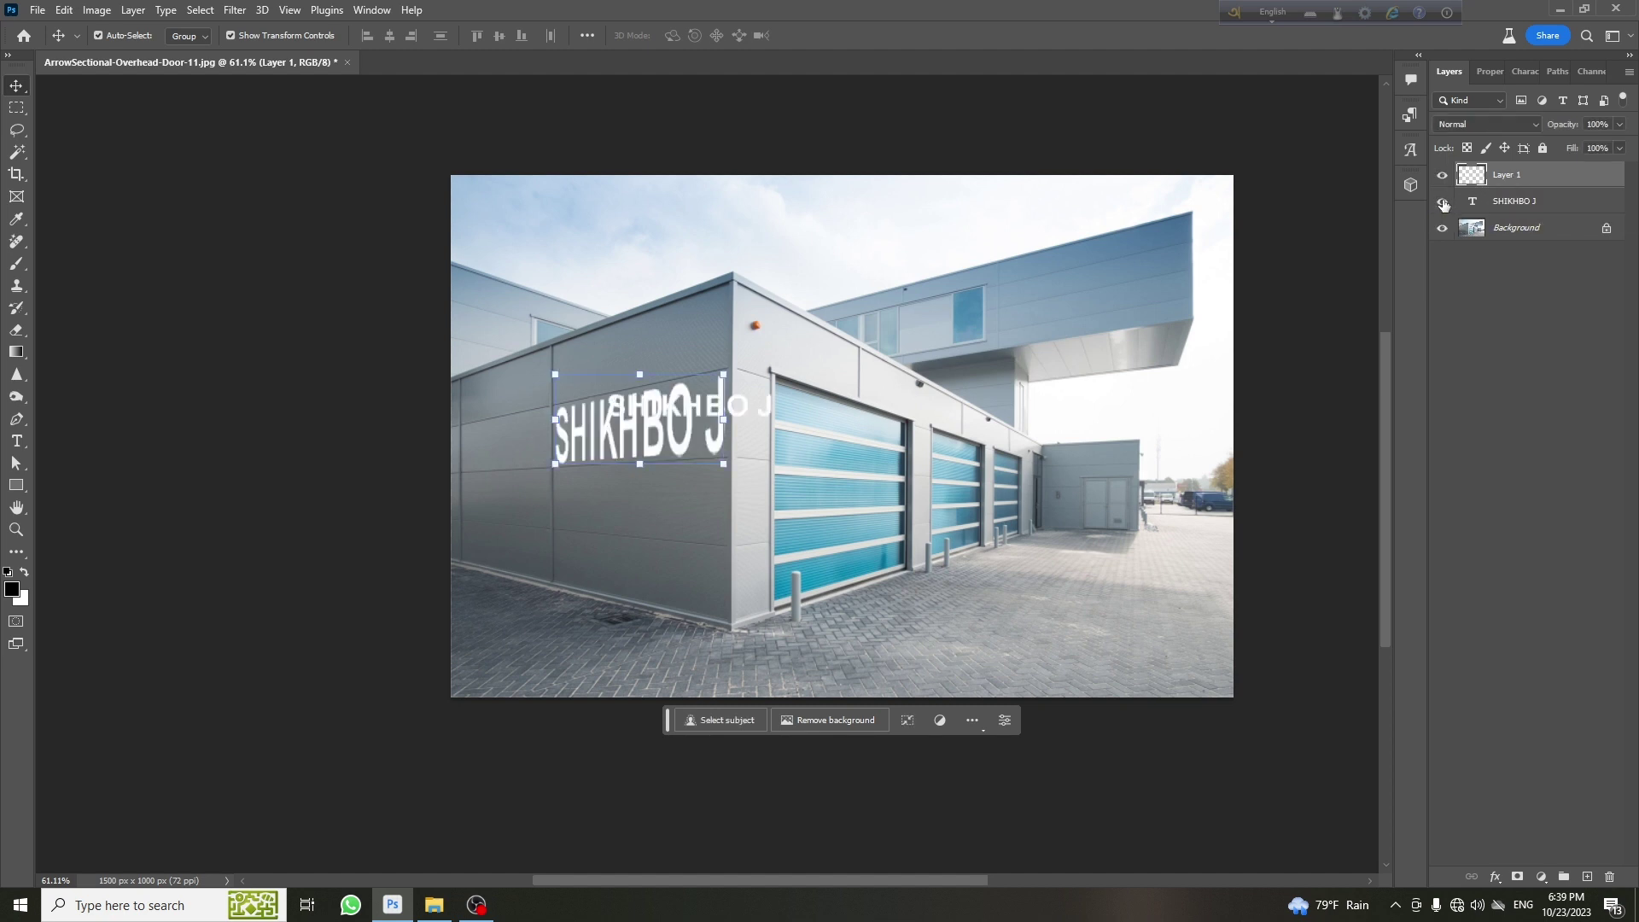
pyautogui.click(1443, 203)
pyautogui.click(1443, 203)
pyautogui.click(1442, 203)
pyautogui.click(1443, 203)
pyautogui.click(1443, 203)
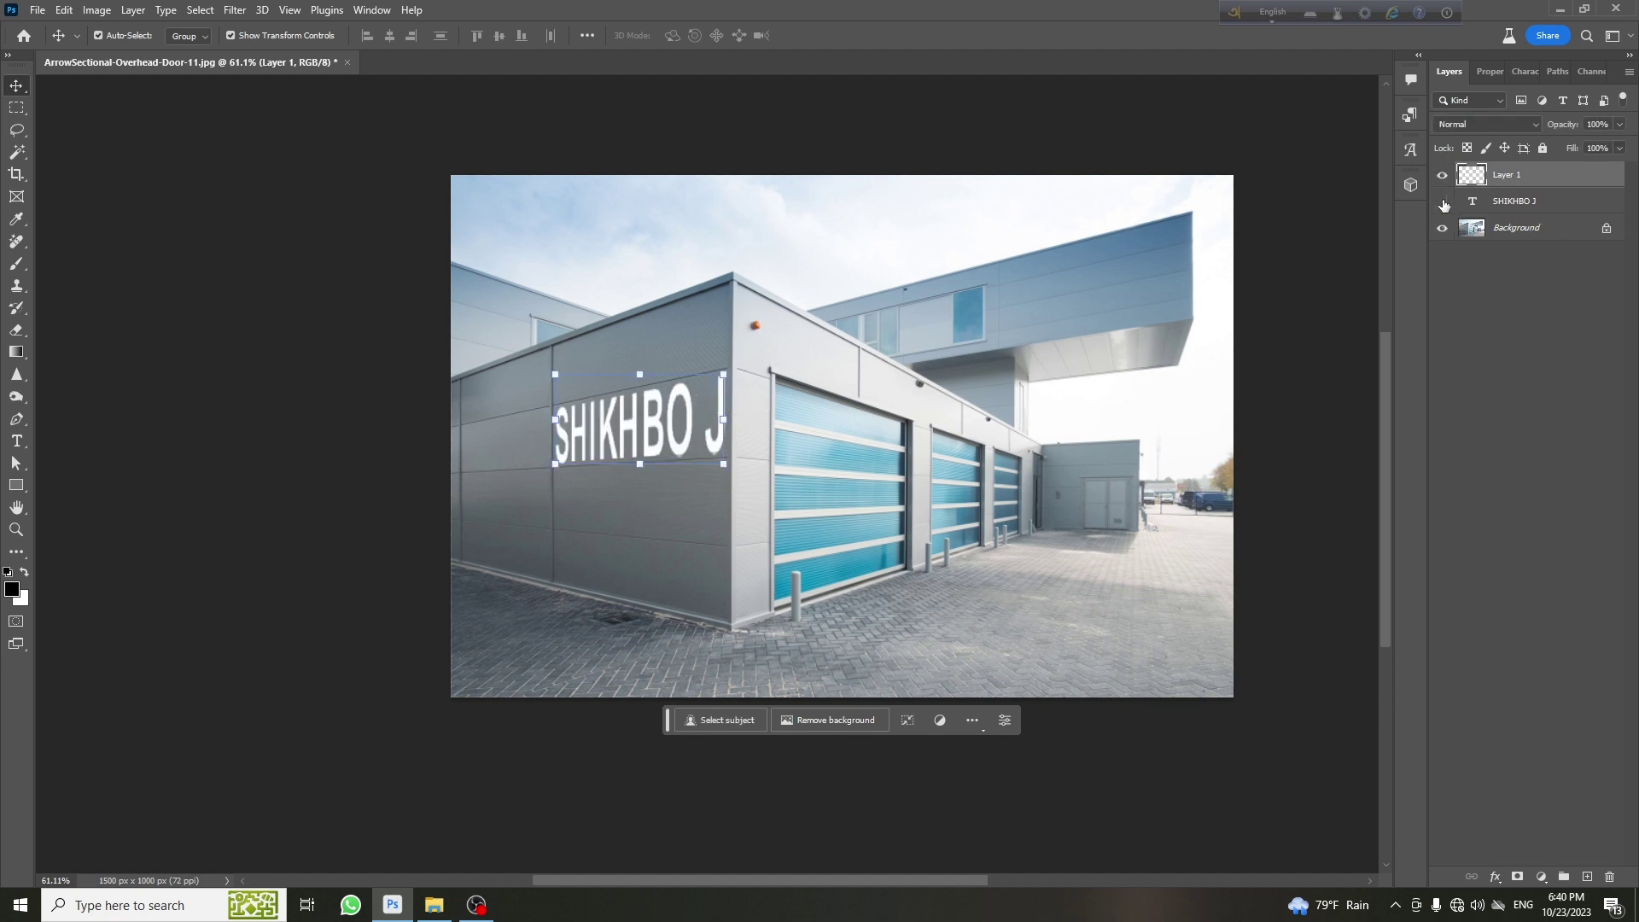
pyautogui.click(1515, 206)
pyautogui.click(1516, 227)
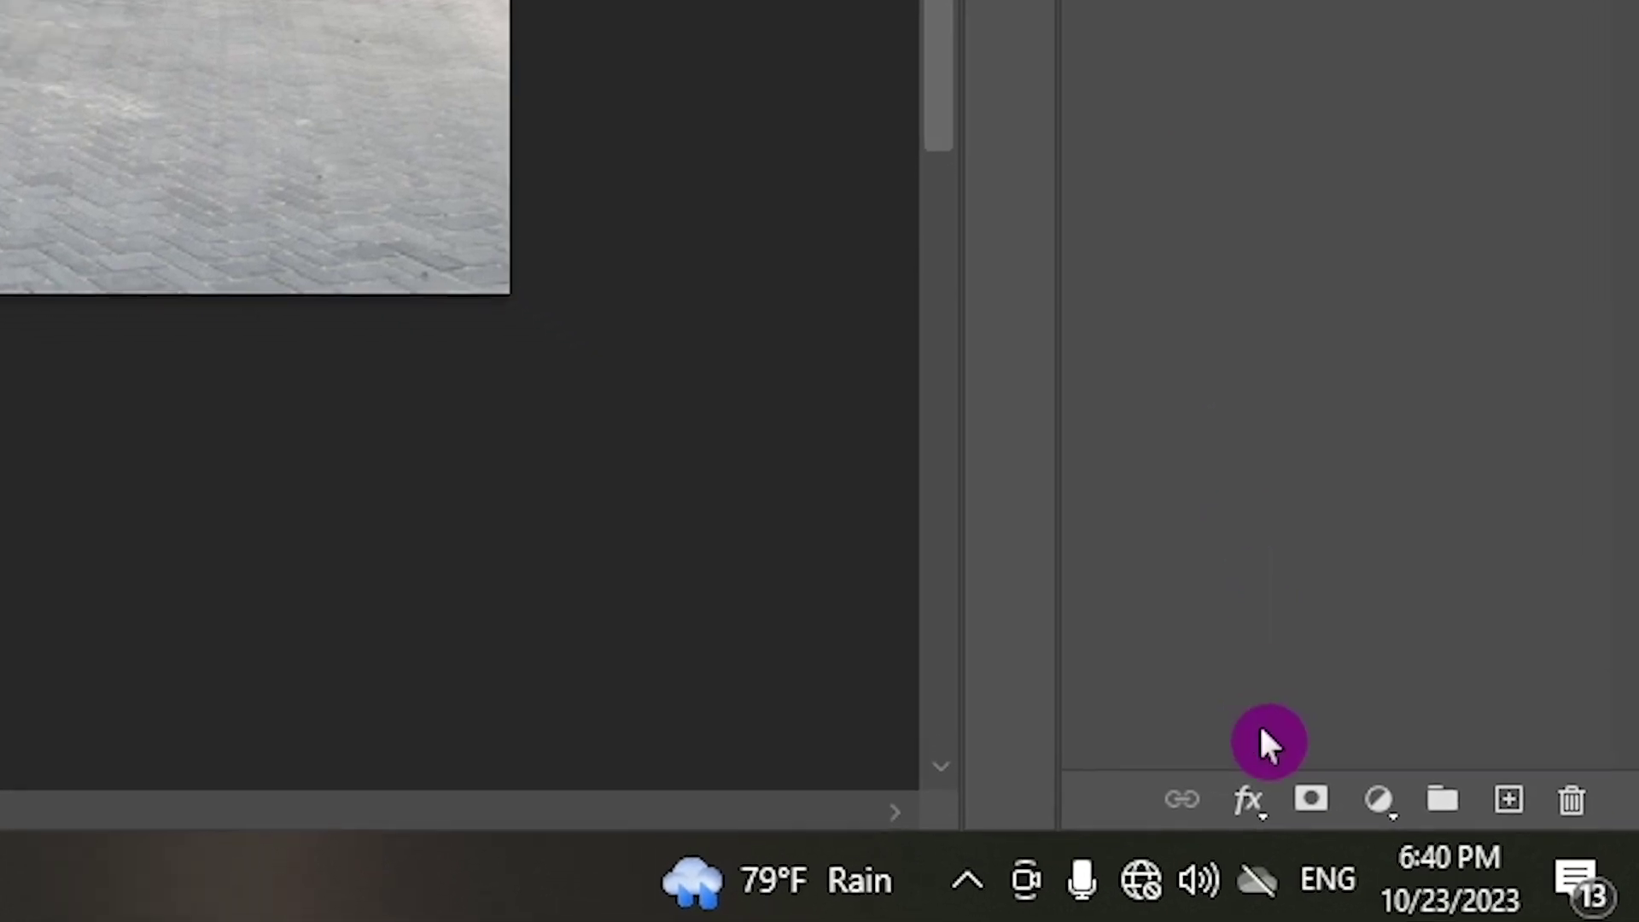
# Add a black (000000) drop shadow with distance 2, spread 6 and size 5
pyautogui.click(1247, 798)
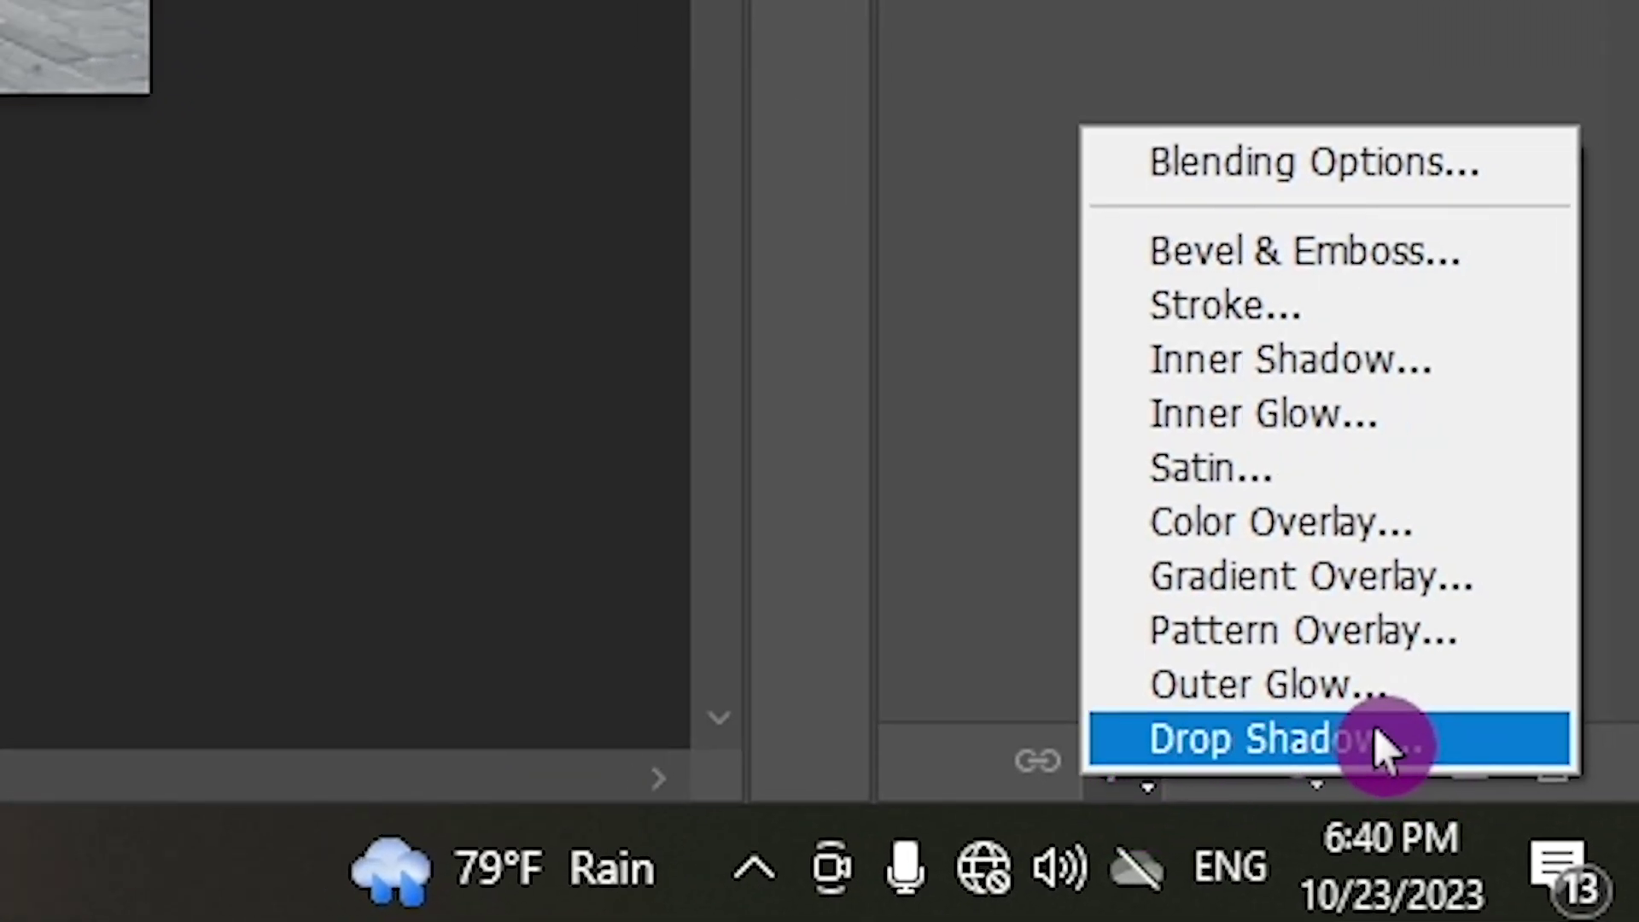
pyautogui.click(1336, 735)
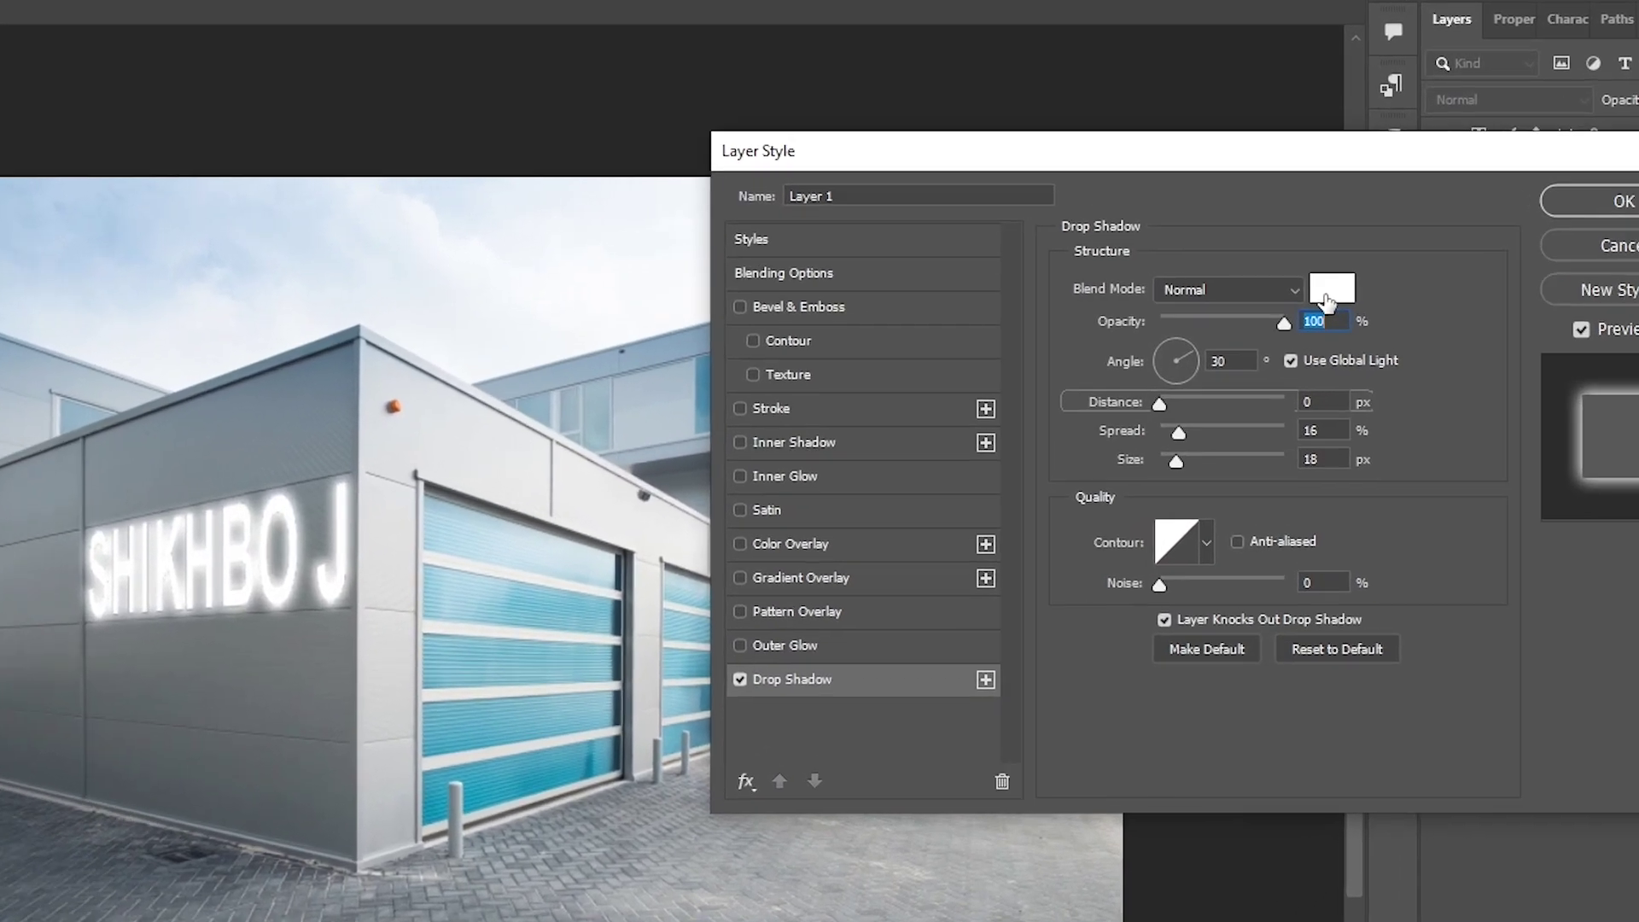
pyautogui.click(1367, 251)
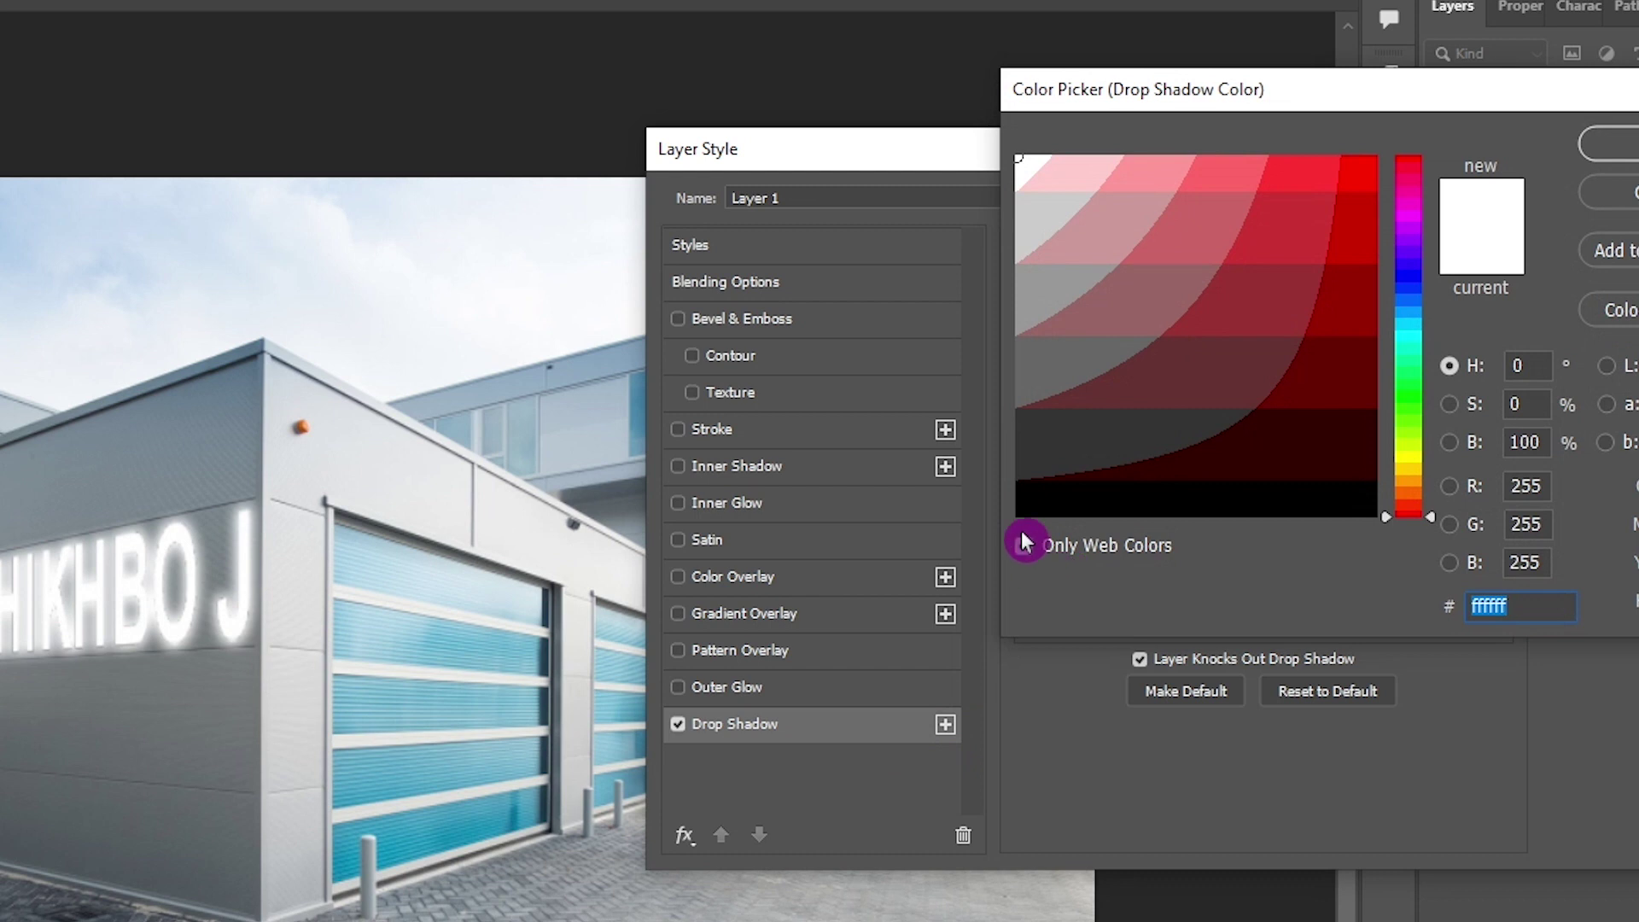
pyautogui.click(1037, 501)
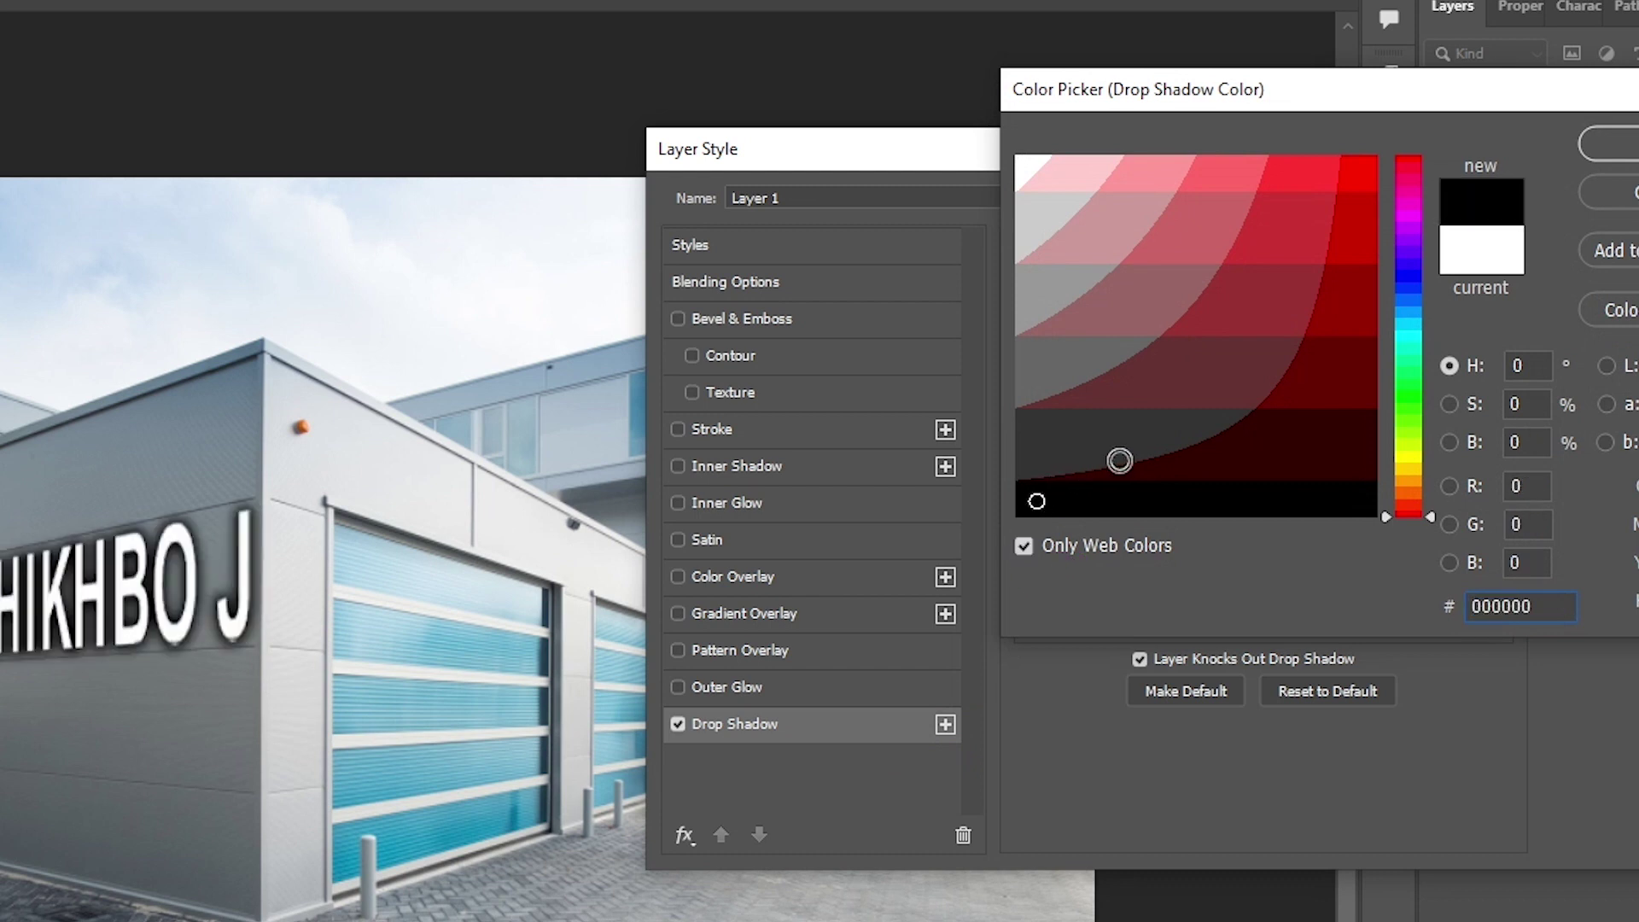
pyautogui.click(1609, 143)
pyautogui.moveTo(1154, 484); pyautogui.dragTo(1144, 484)
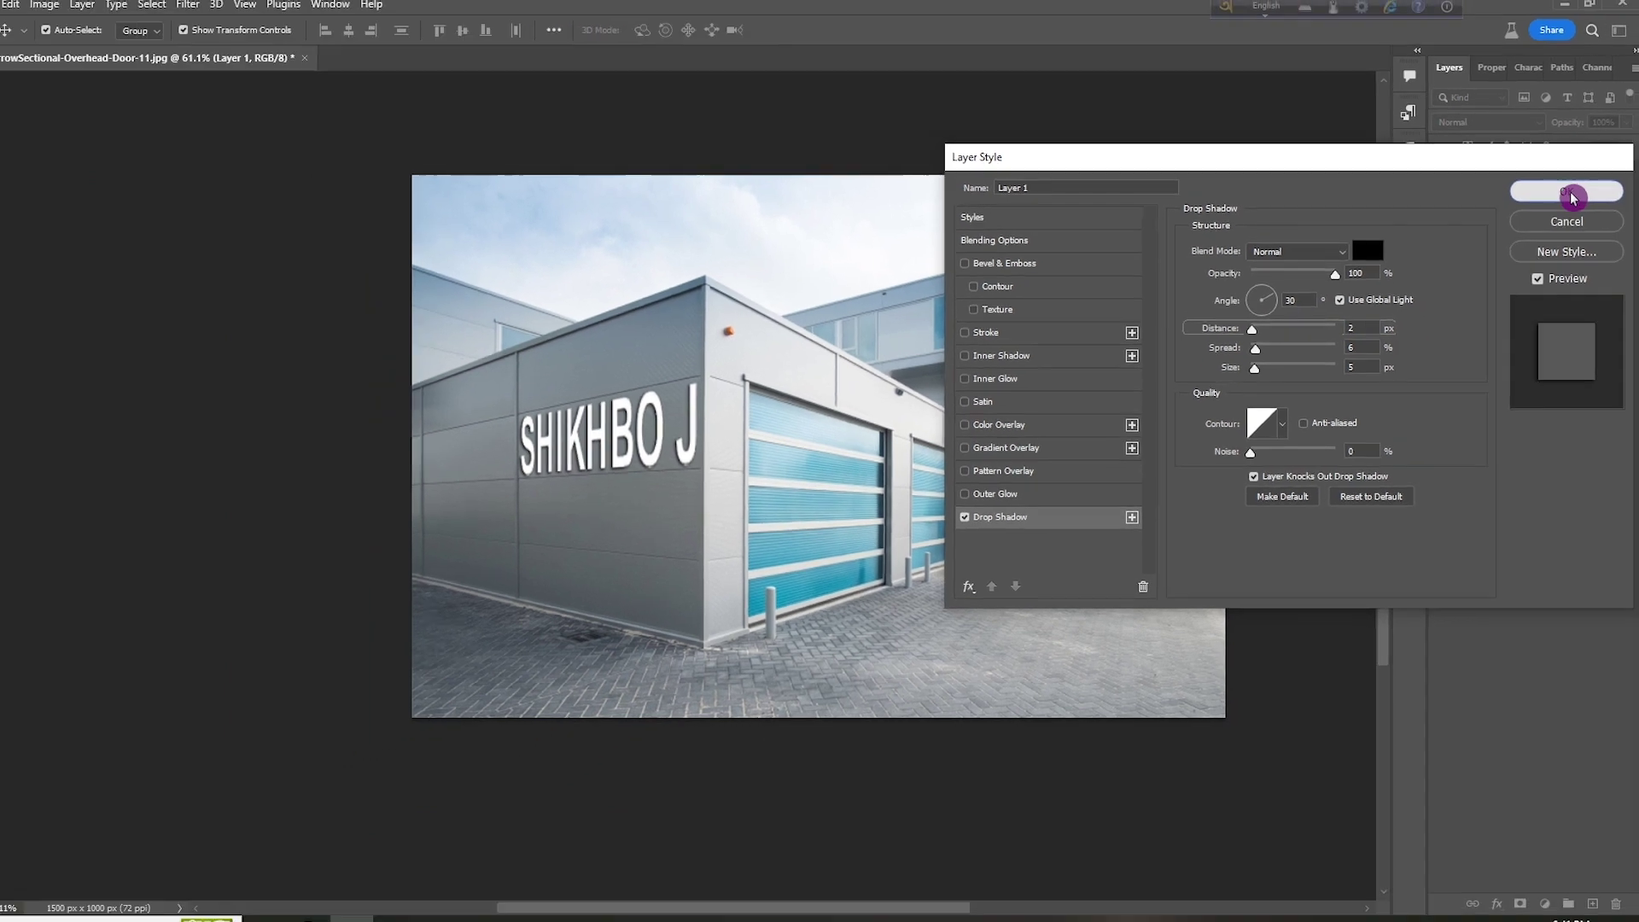
# Confirm the Layer Style drop shadow and zoom around the canvas to inspect the lettering
pyautogui.click(1594, 203)
pyautogui.click(771, 509)
pyautogui.scroll(3, 770, 510)
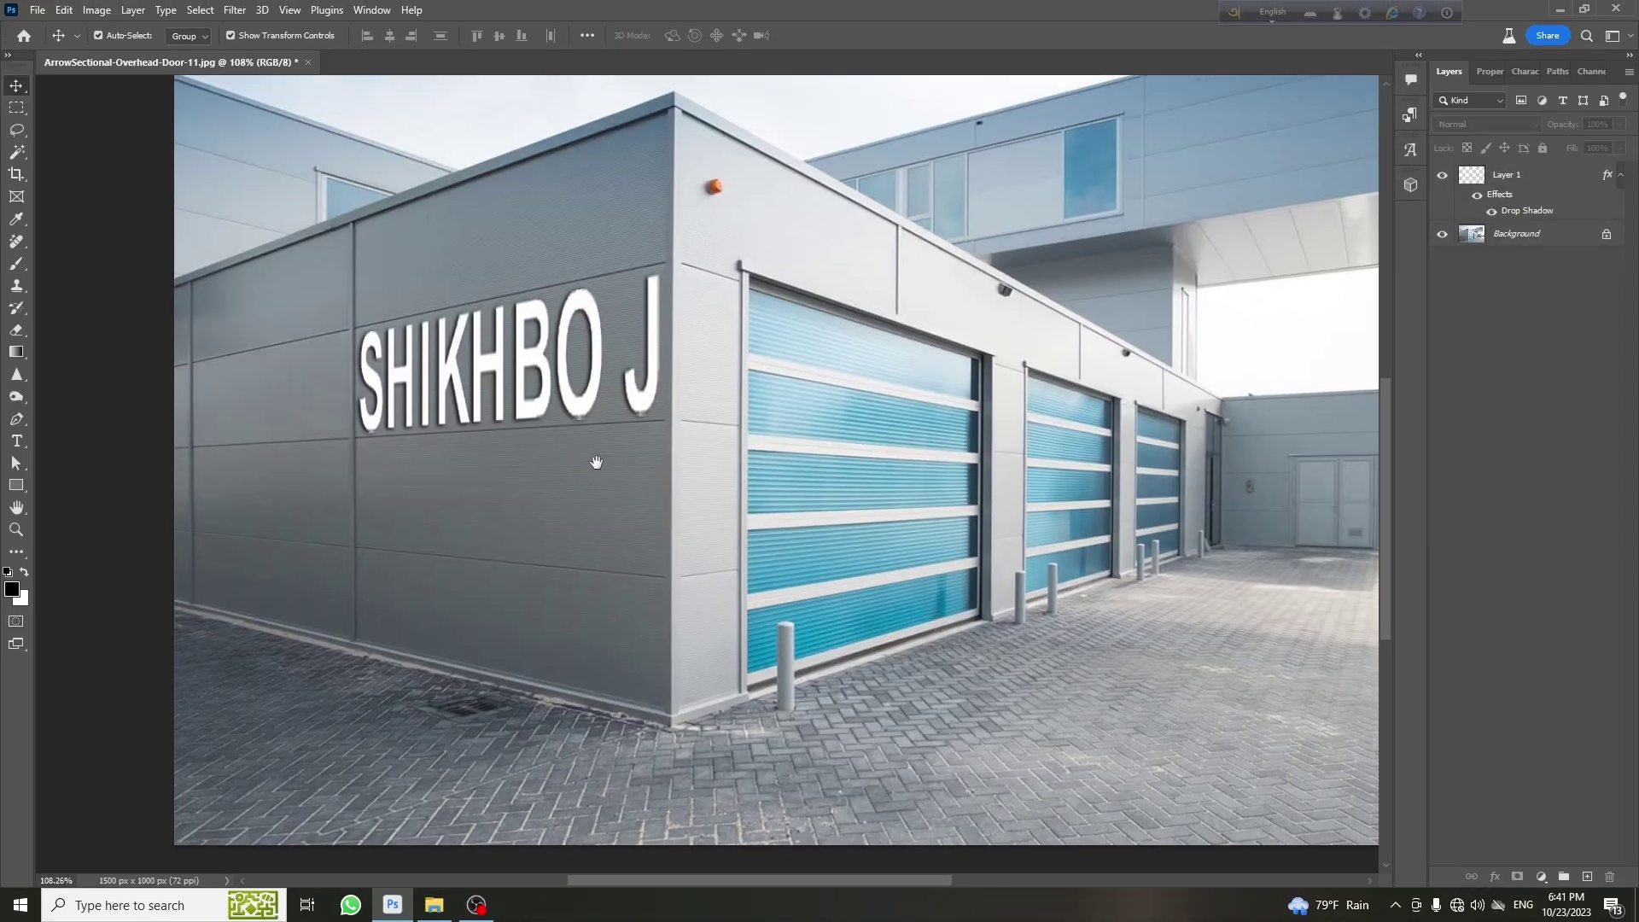
pyautogui.scroll(3, 735, 484)
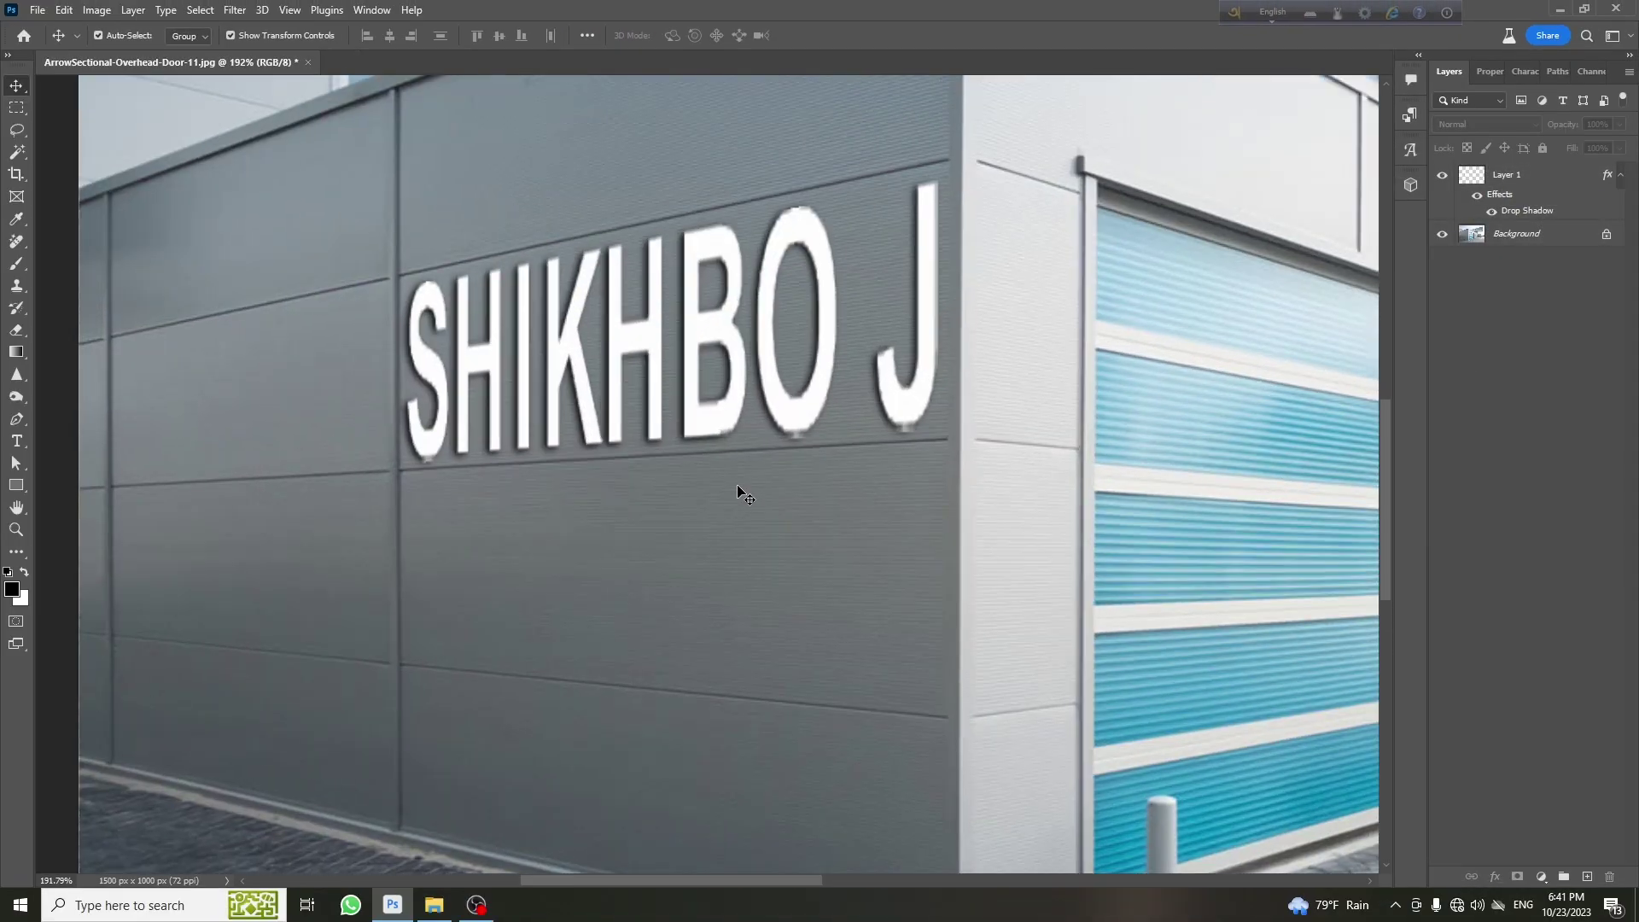
pyautogui.scroll(-5, 738, 487)
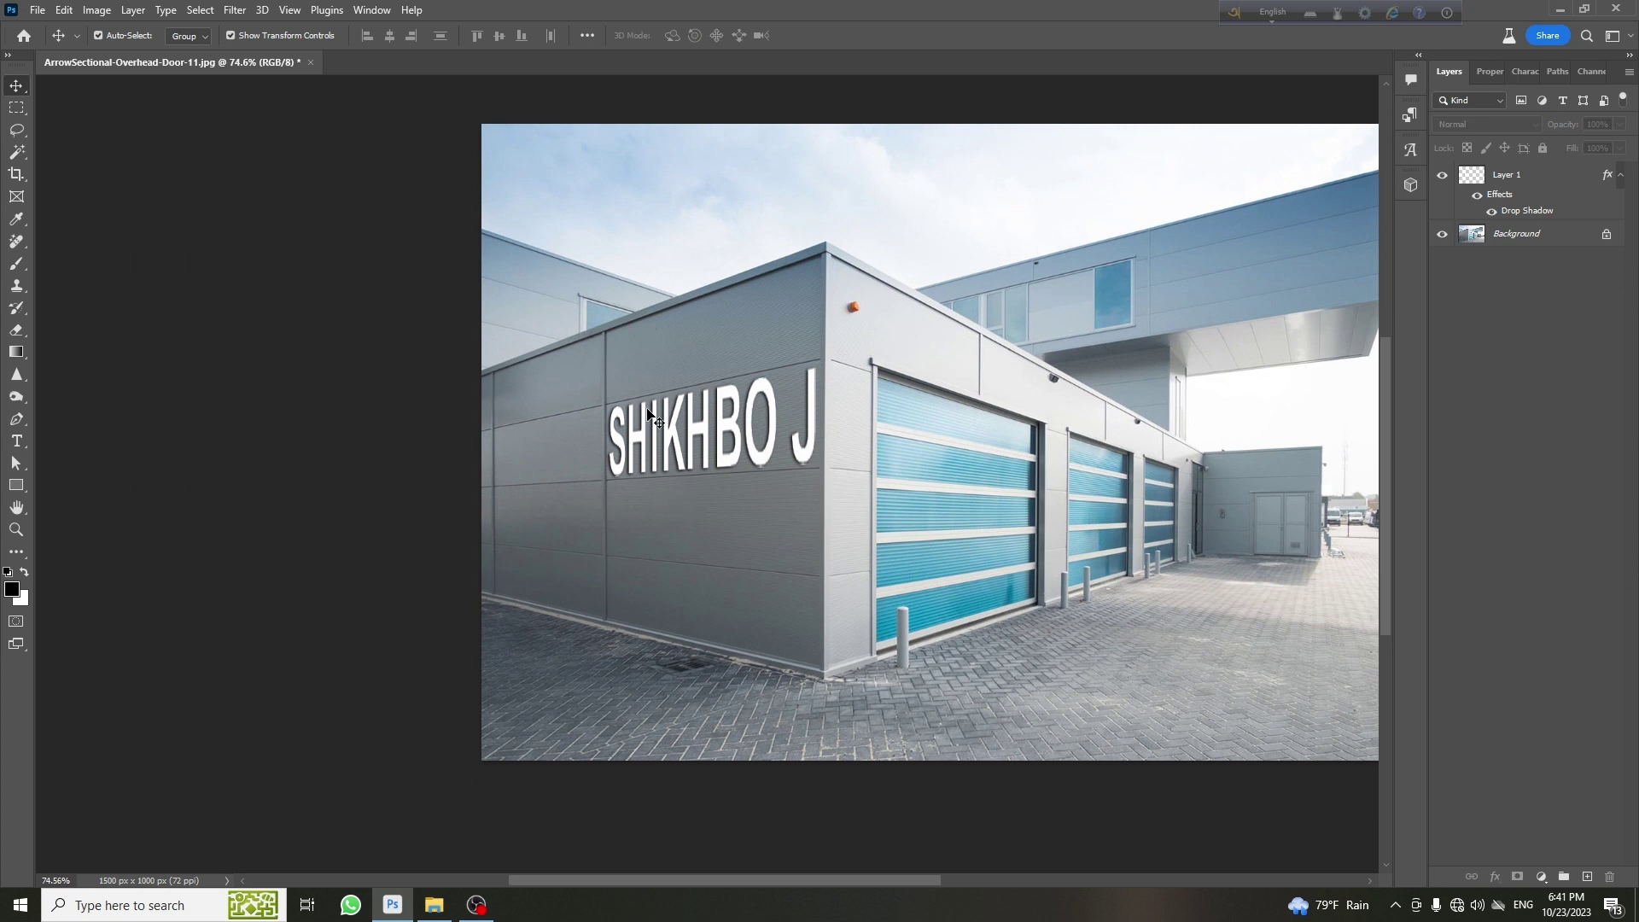
pyautogui.hscroll(5, 820, 512)
pyautogui.scroll(1, 849, 516)
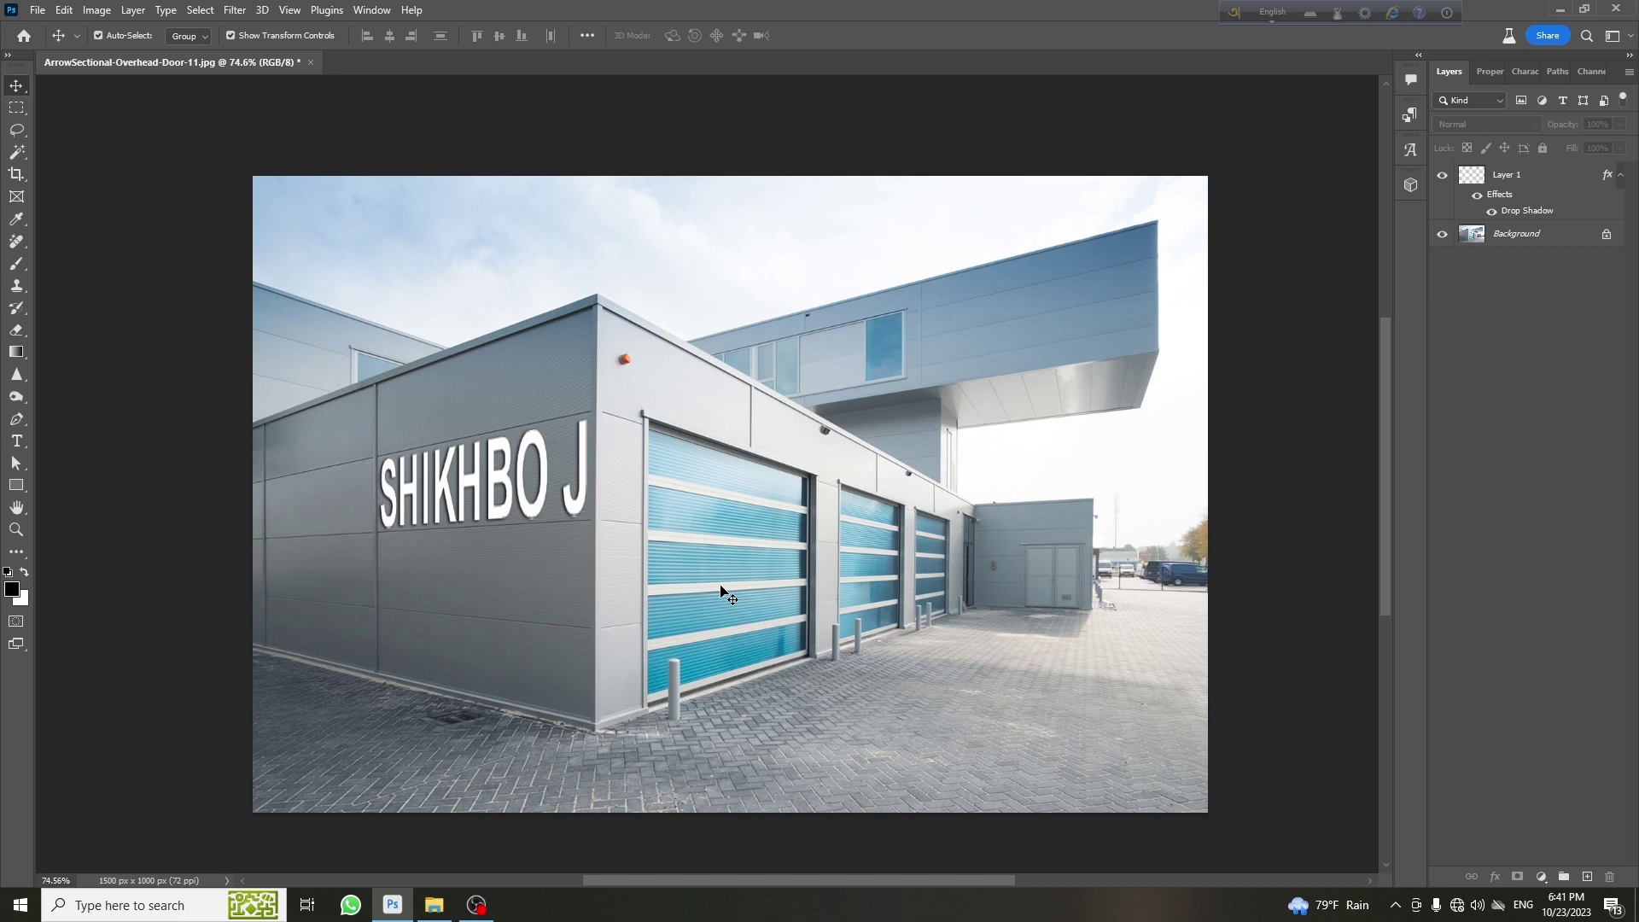
pyautogui.click(16, 441)
pyautogui.click(602, 547)
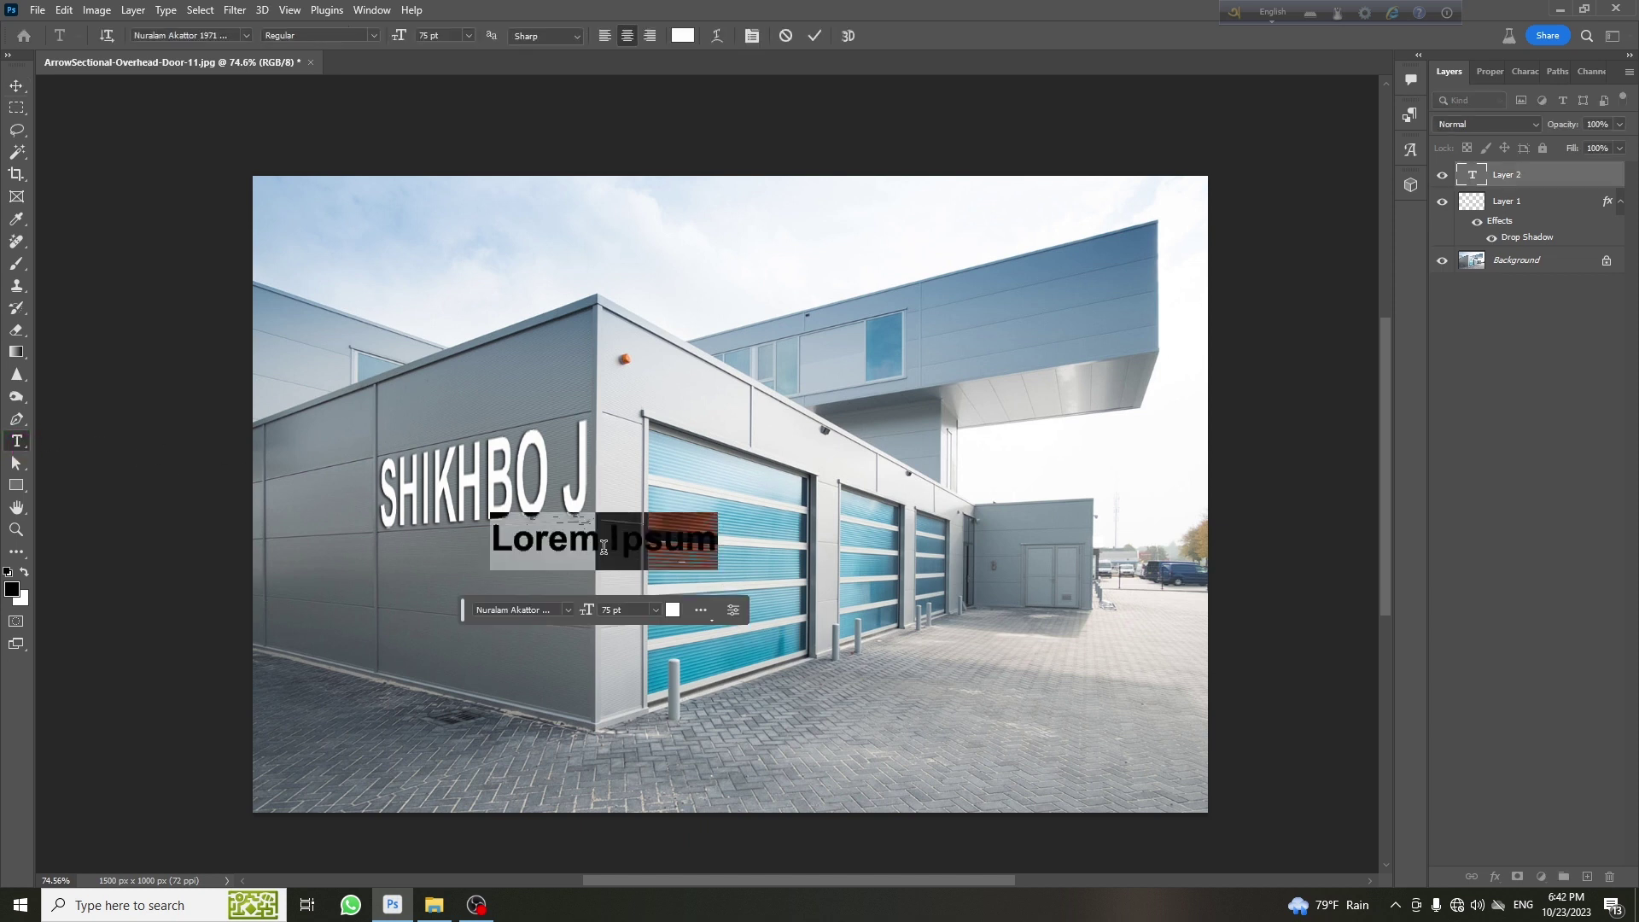
pyautogui.hotkey('ctrl', 'Return')
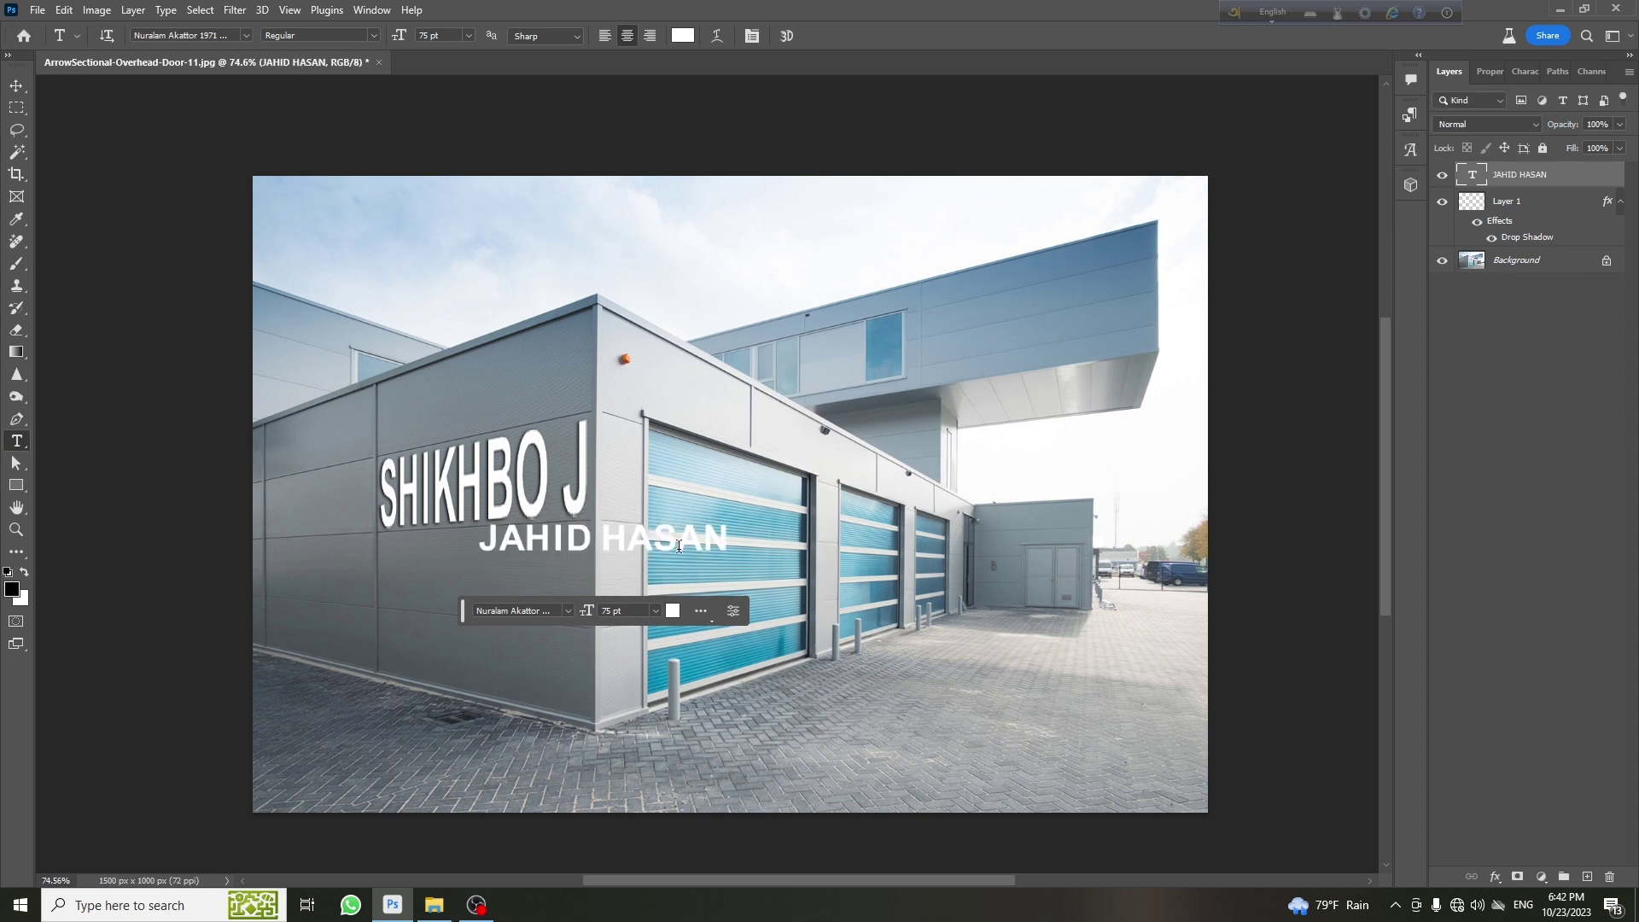
pyautogui.click(14, 89)
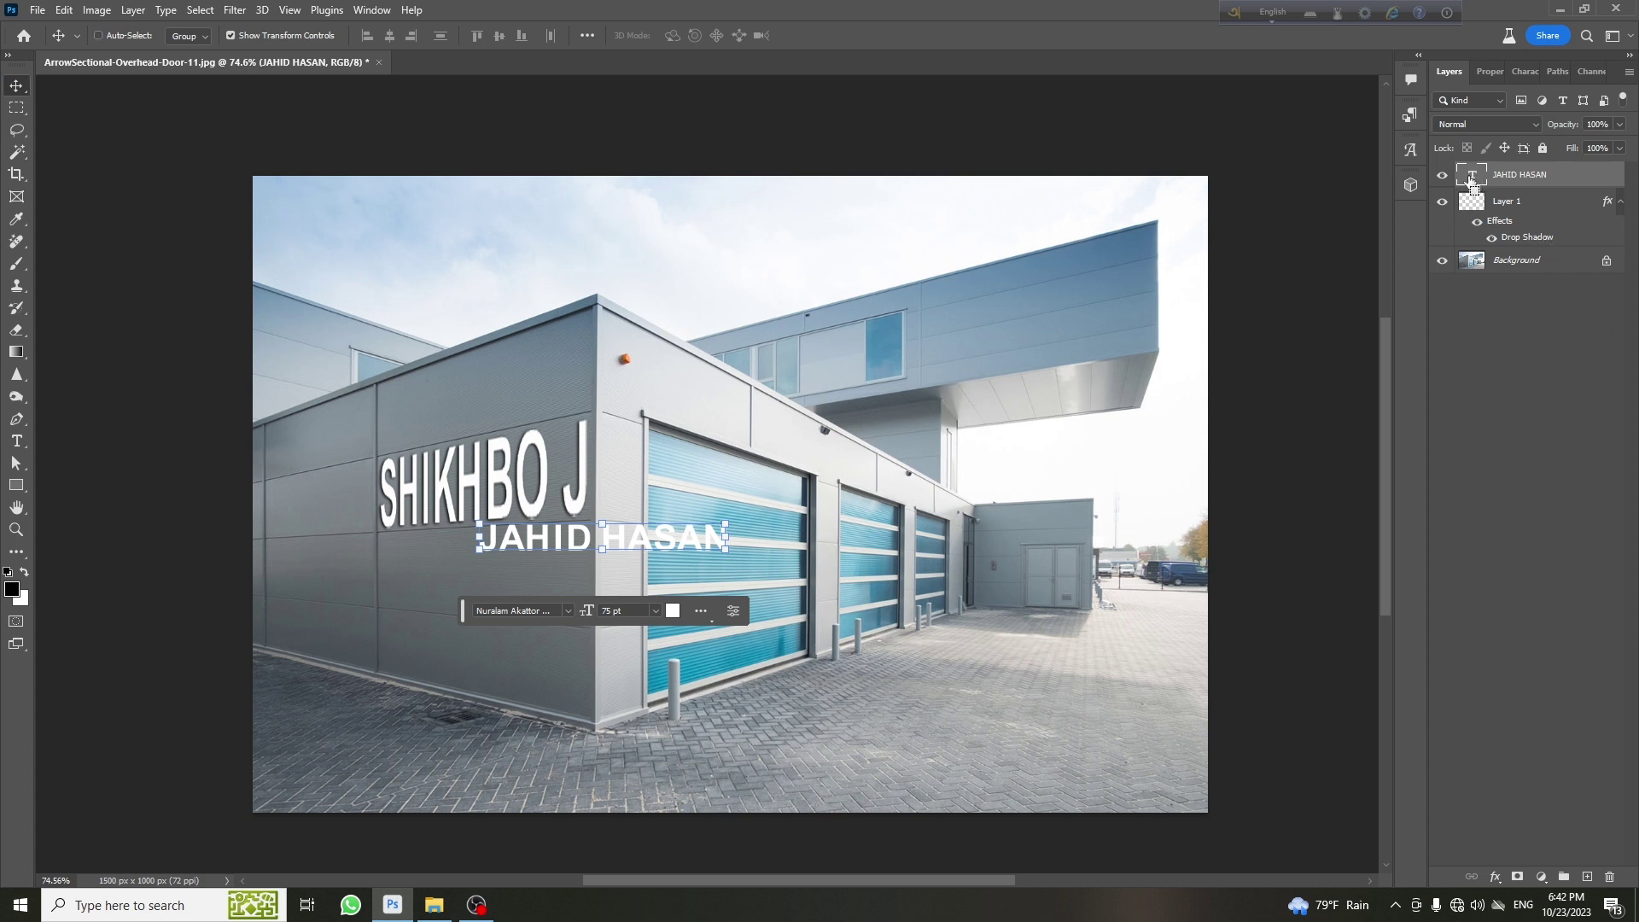
pyautogui.keyDown('ctrl'); pyautogui.click(1472, 179); pyautogui.keyUp('ctrl')
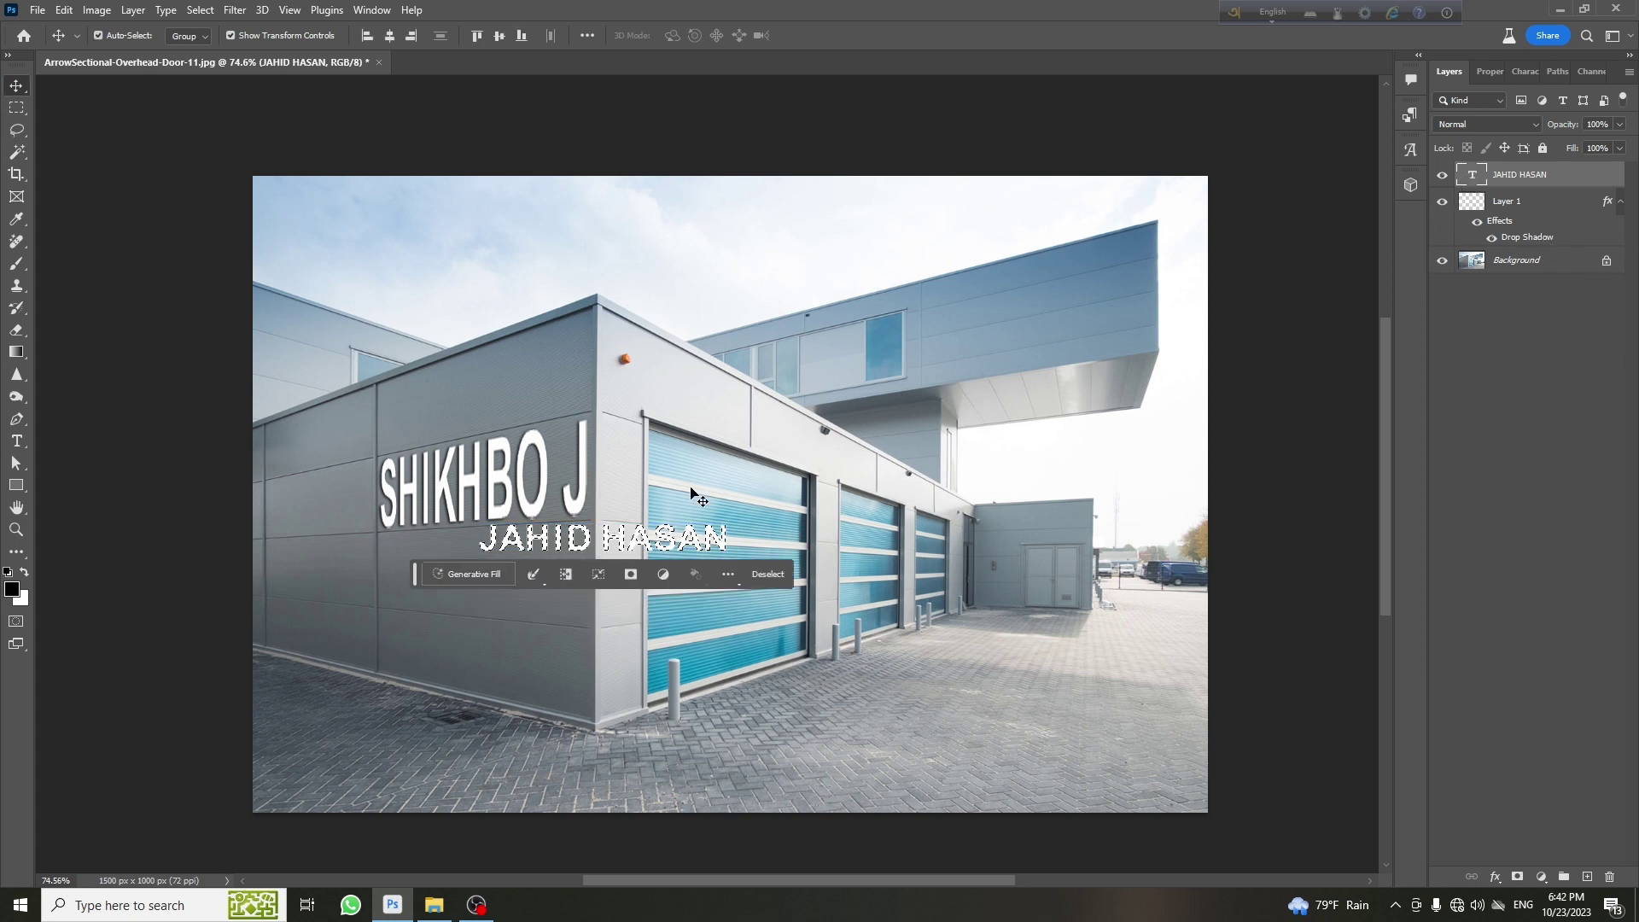
pyautogui.click(618, 546)
pyautogui.hotkey('ctrl', 'd')
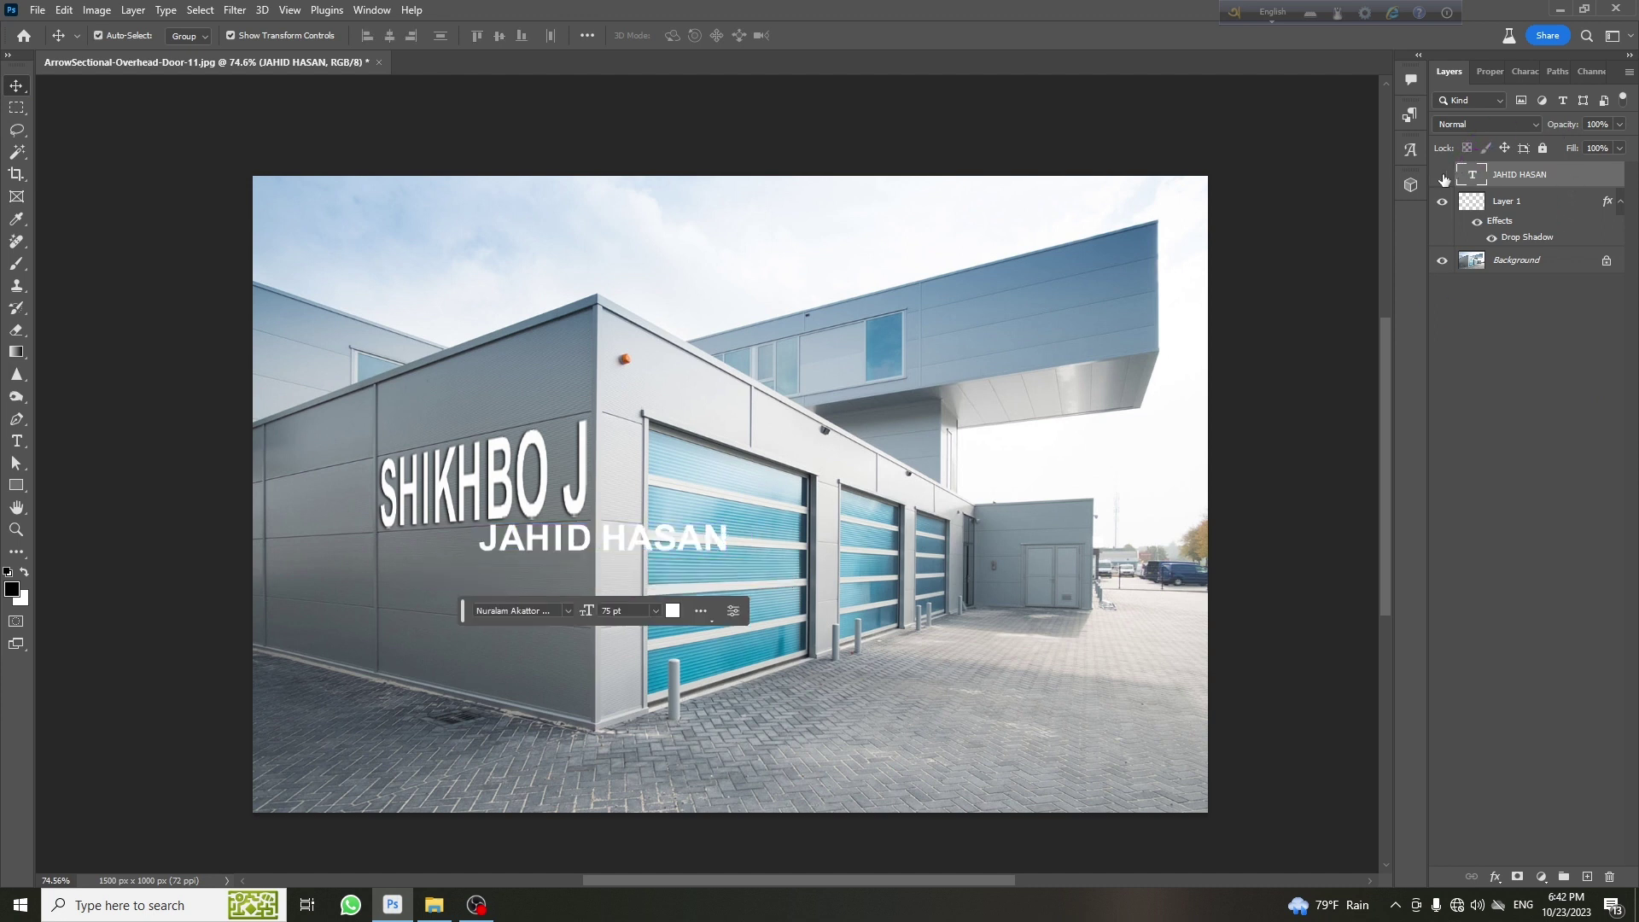
pyautogui.click(1443, 176)
pyautogui.press('Delete')
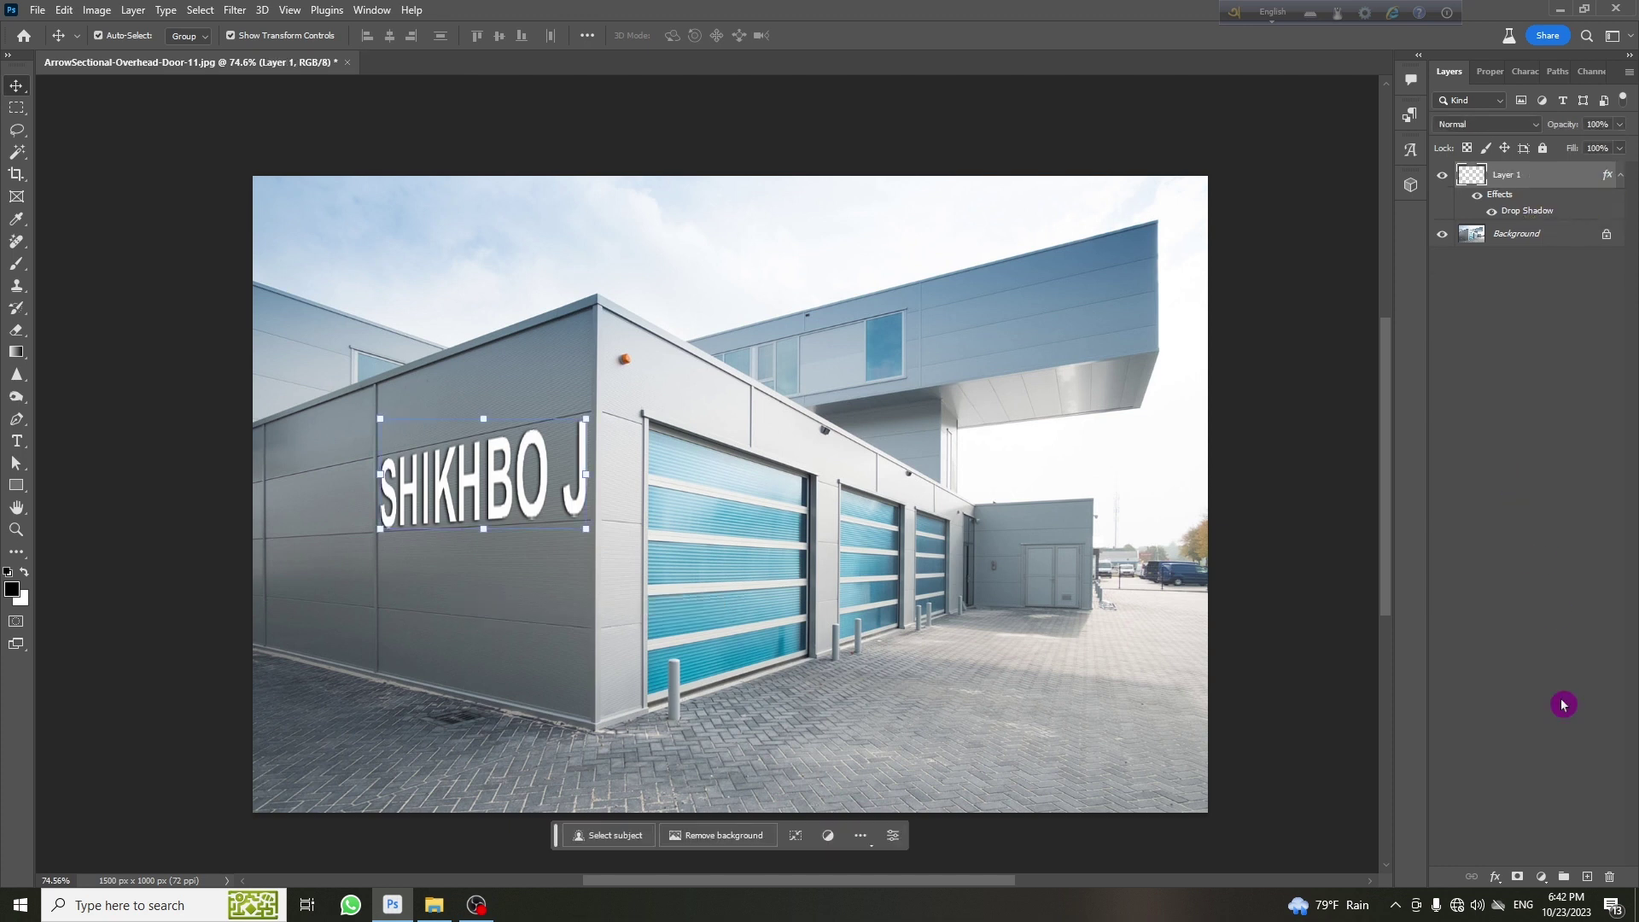
# Create empty Layer 2 and reopen Vanishing Point showing the saved wall plane
pyautogui.click(1587, 877)
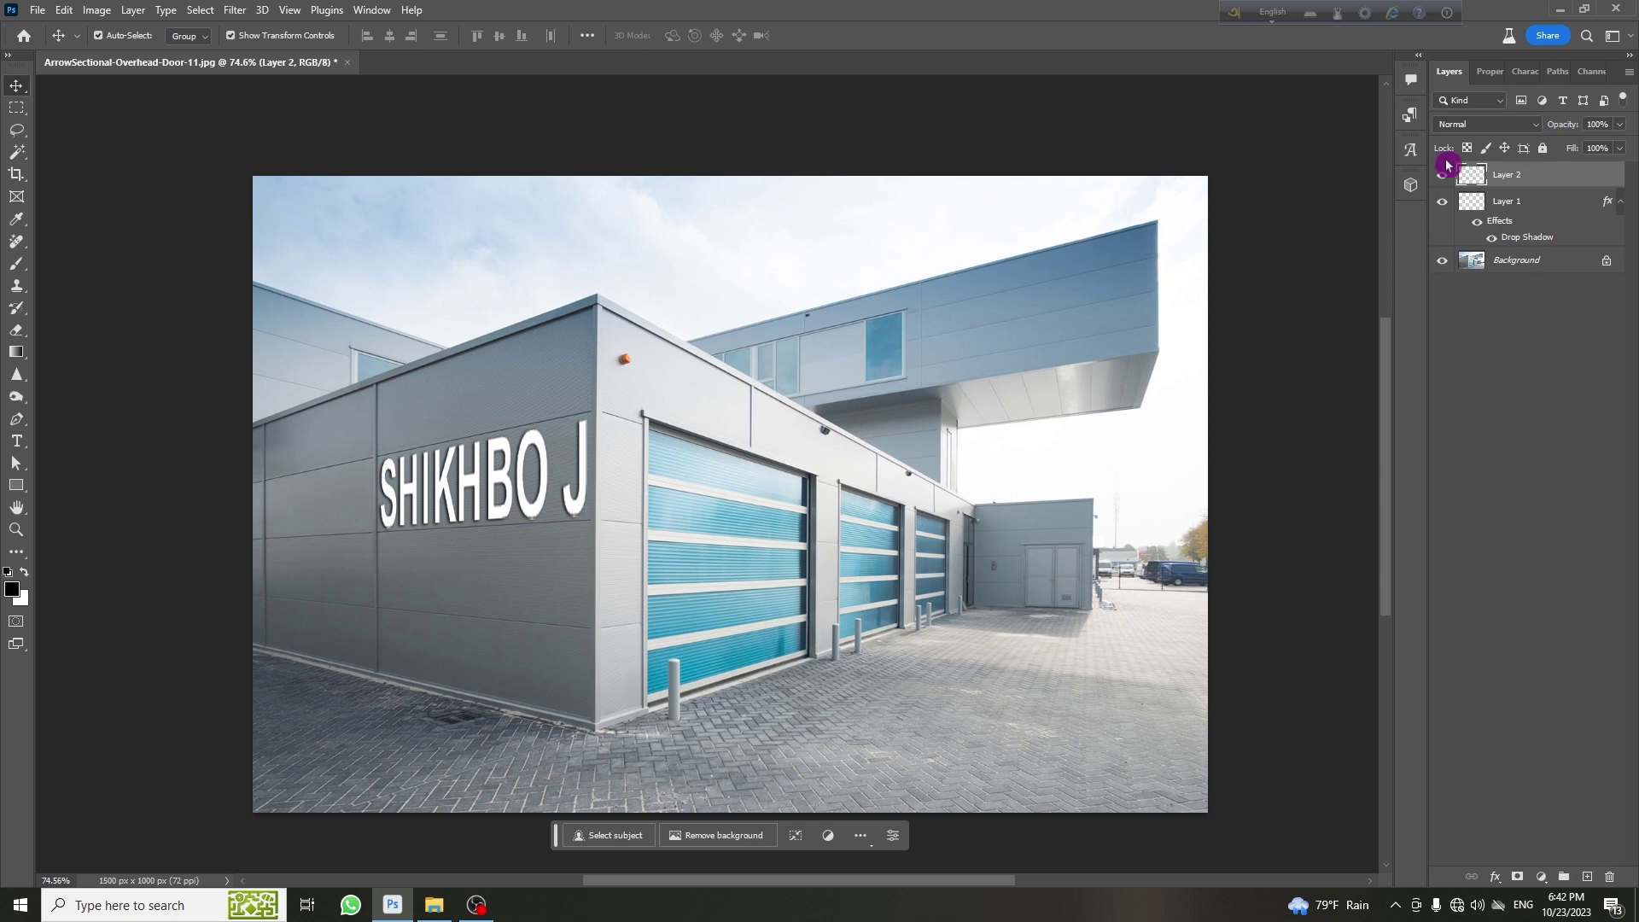
pyautogui.click(233, 10)
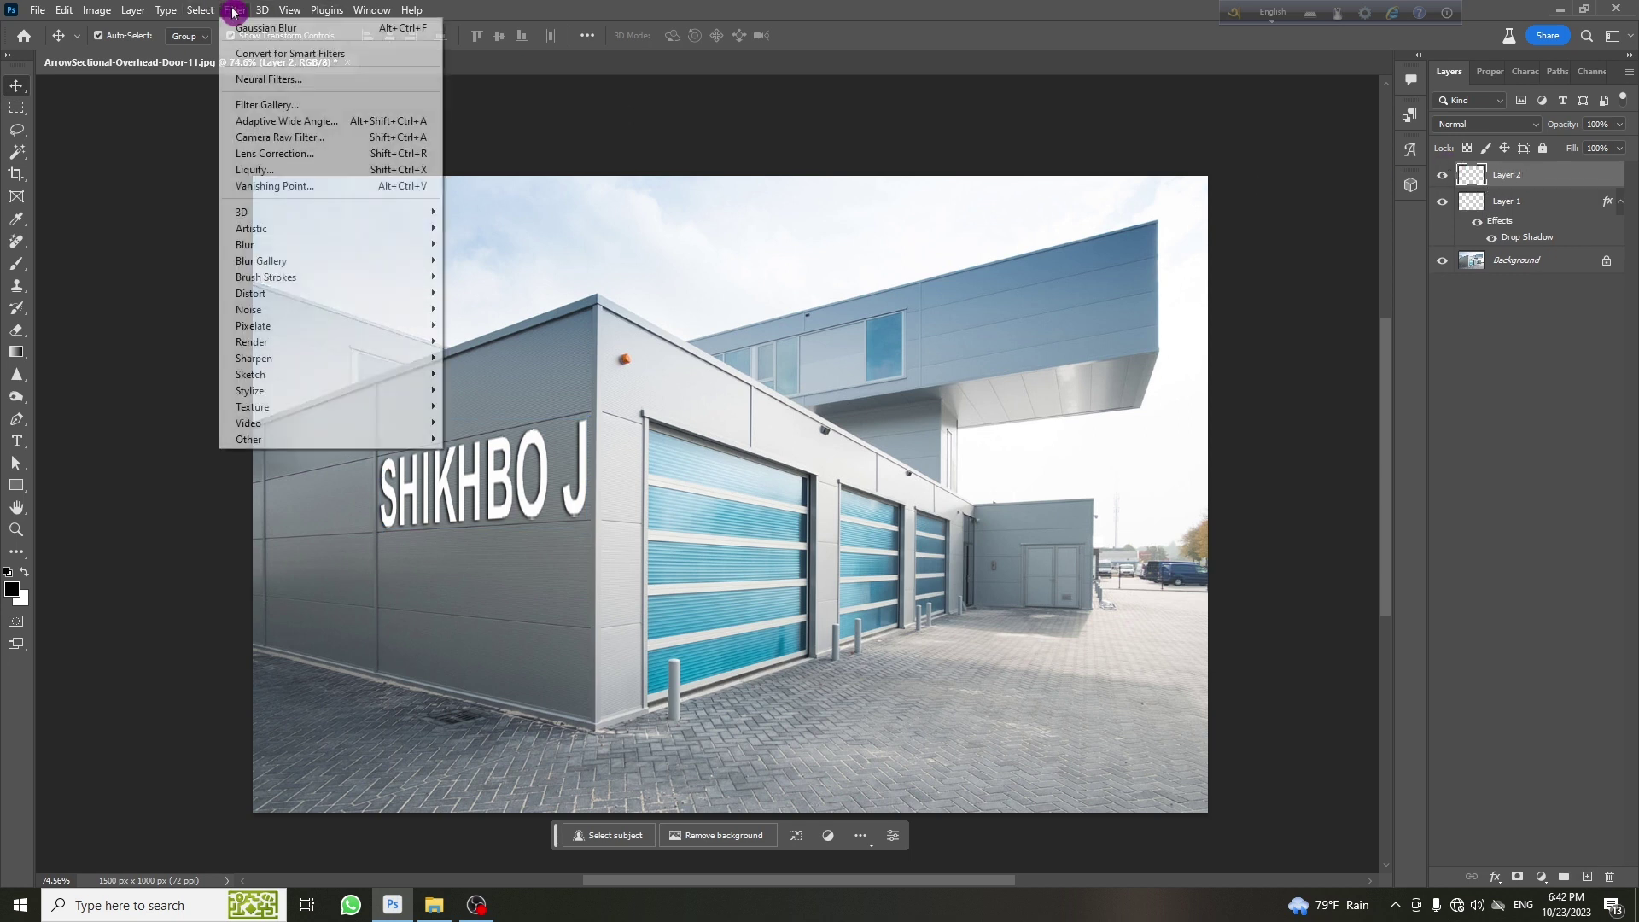
pyautogui.click(272, 188)
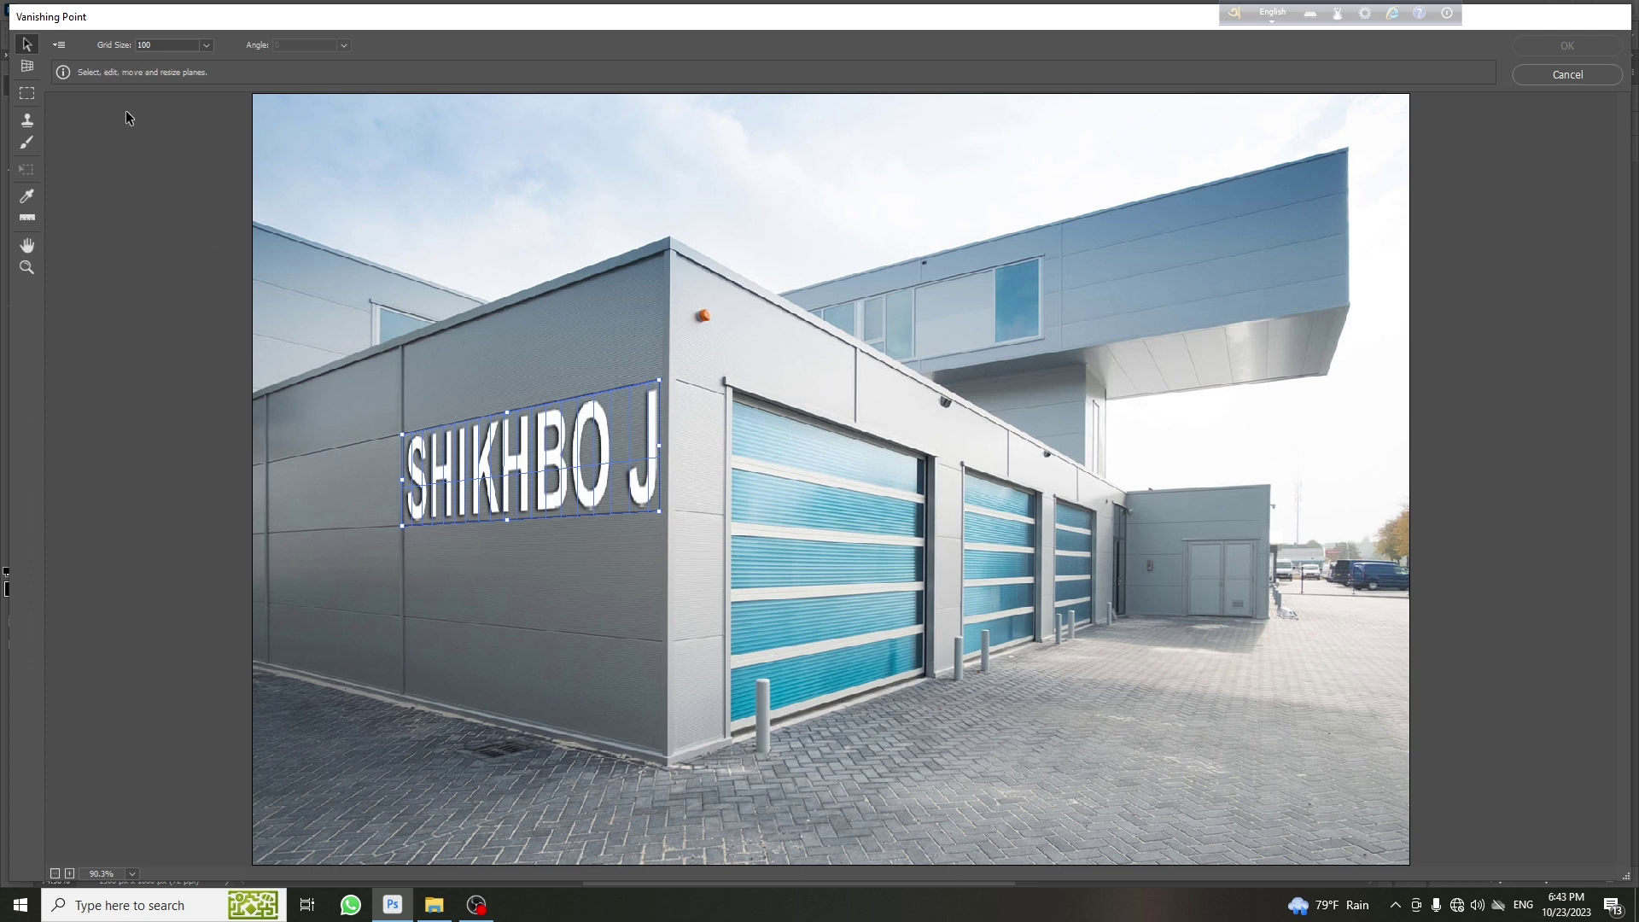
# Deselect the SHIKHBO J plane and draw a new four-corner plane over the upper overhanging facade
pyautogui.click(27, 67)
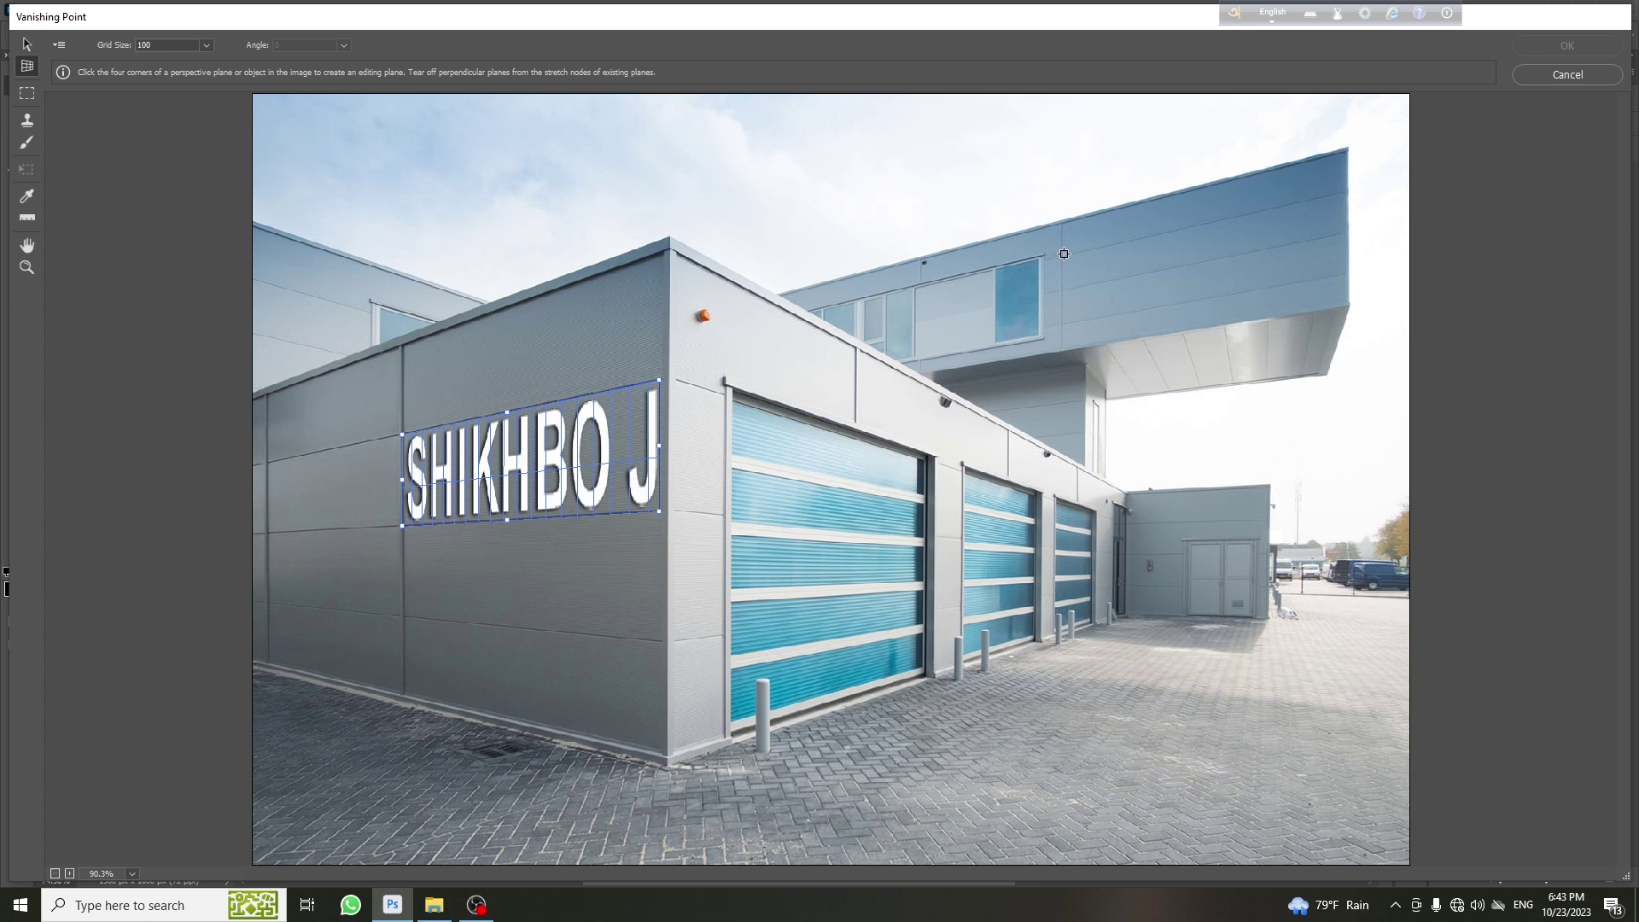
pyautogui.hotkey('ctrl', 'd')
pyautogui.click(1061, 256)
pyautogui.click(1341, 194)
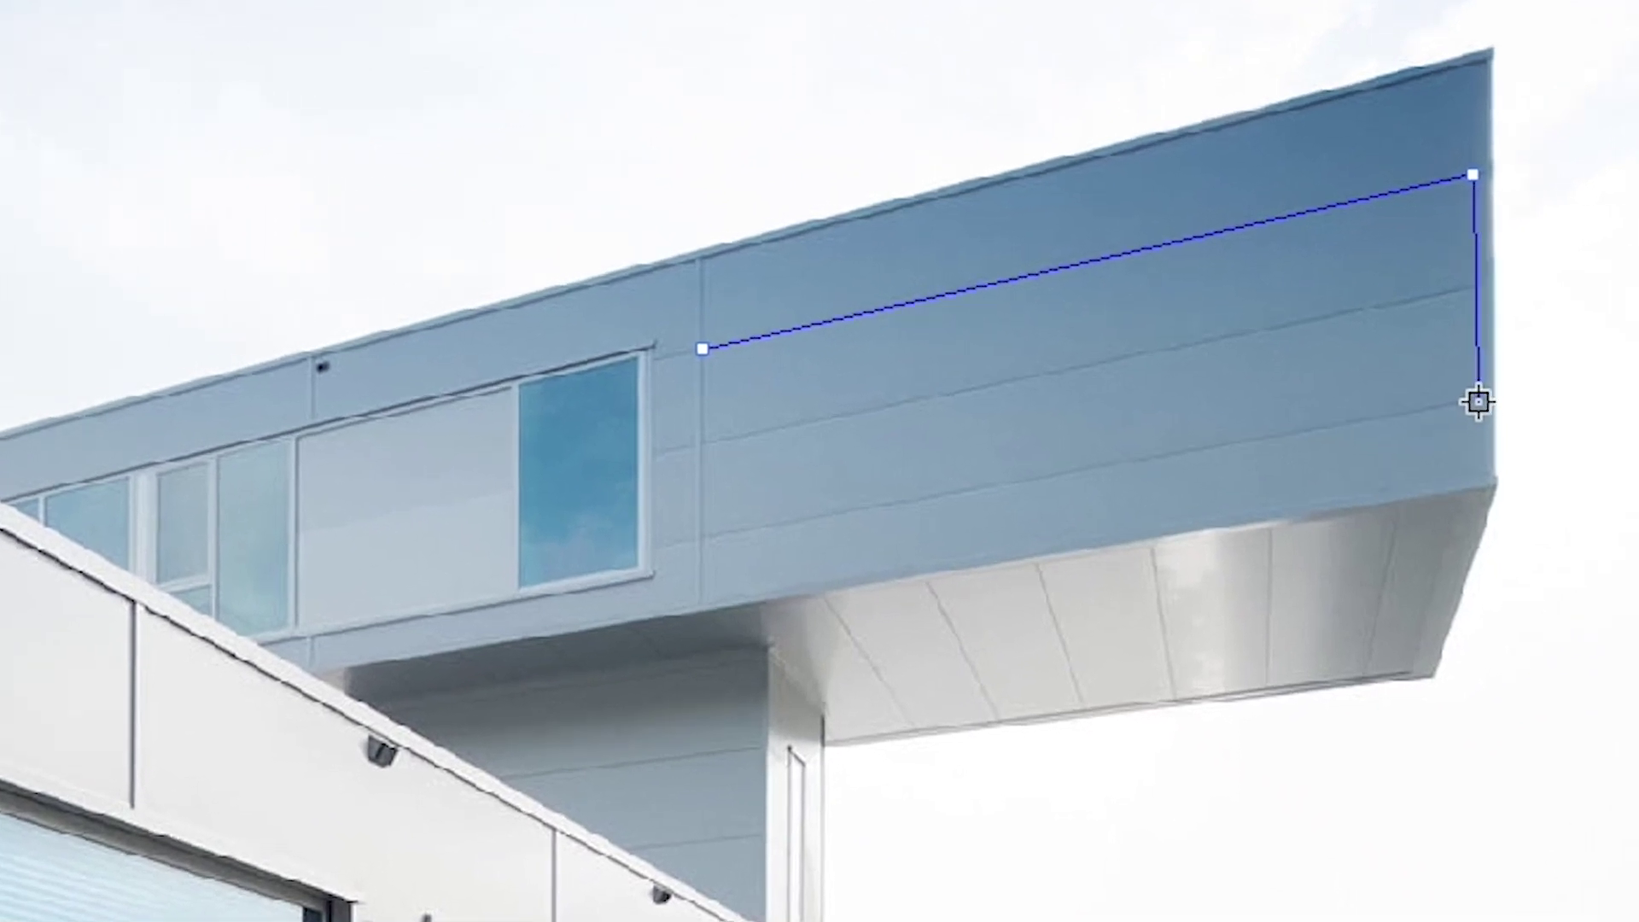
pyautogui.click(1471, 402)
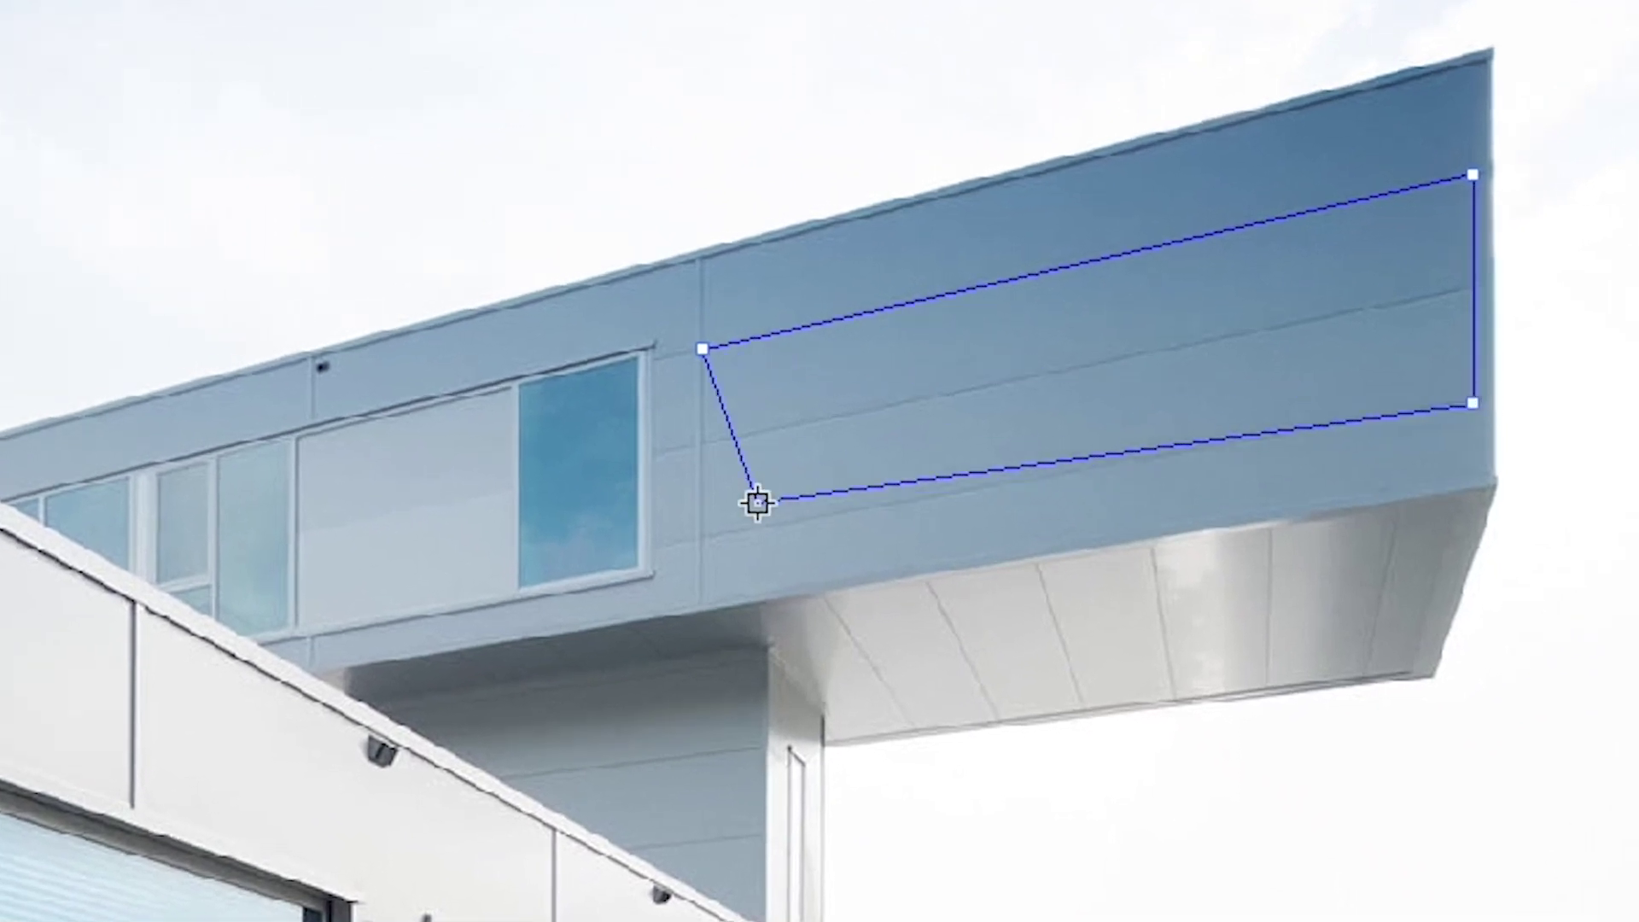
pyautogui.click(704, 533)
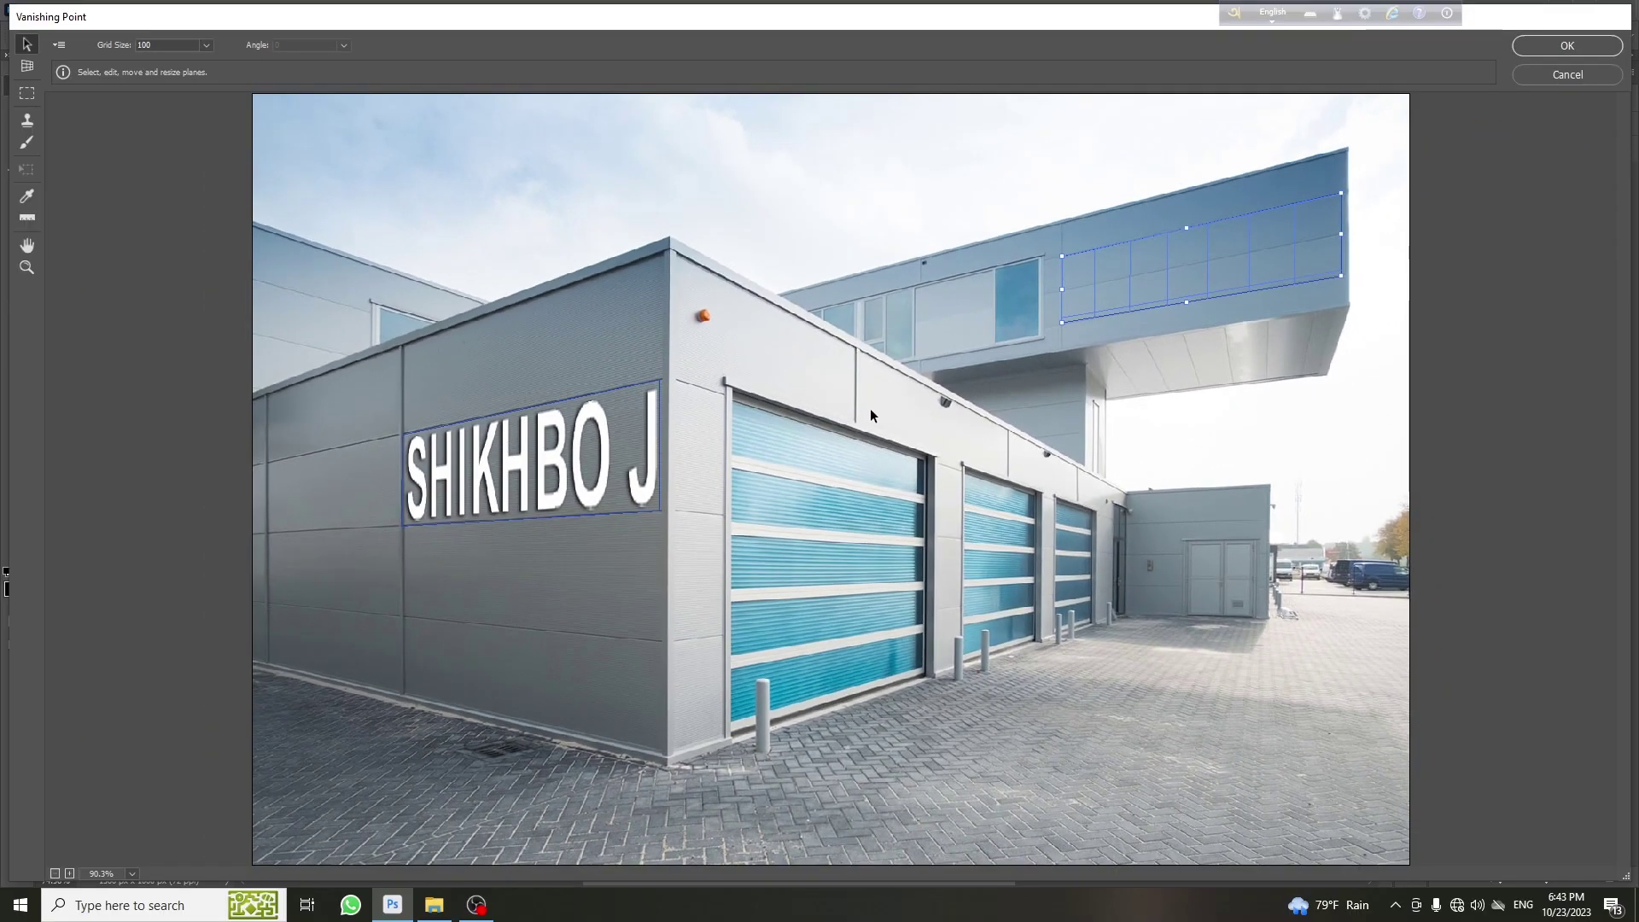
pyautogui.hotkey('ctrl', 'v')
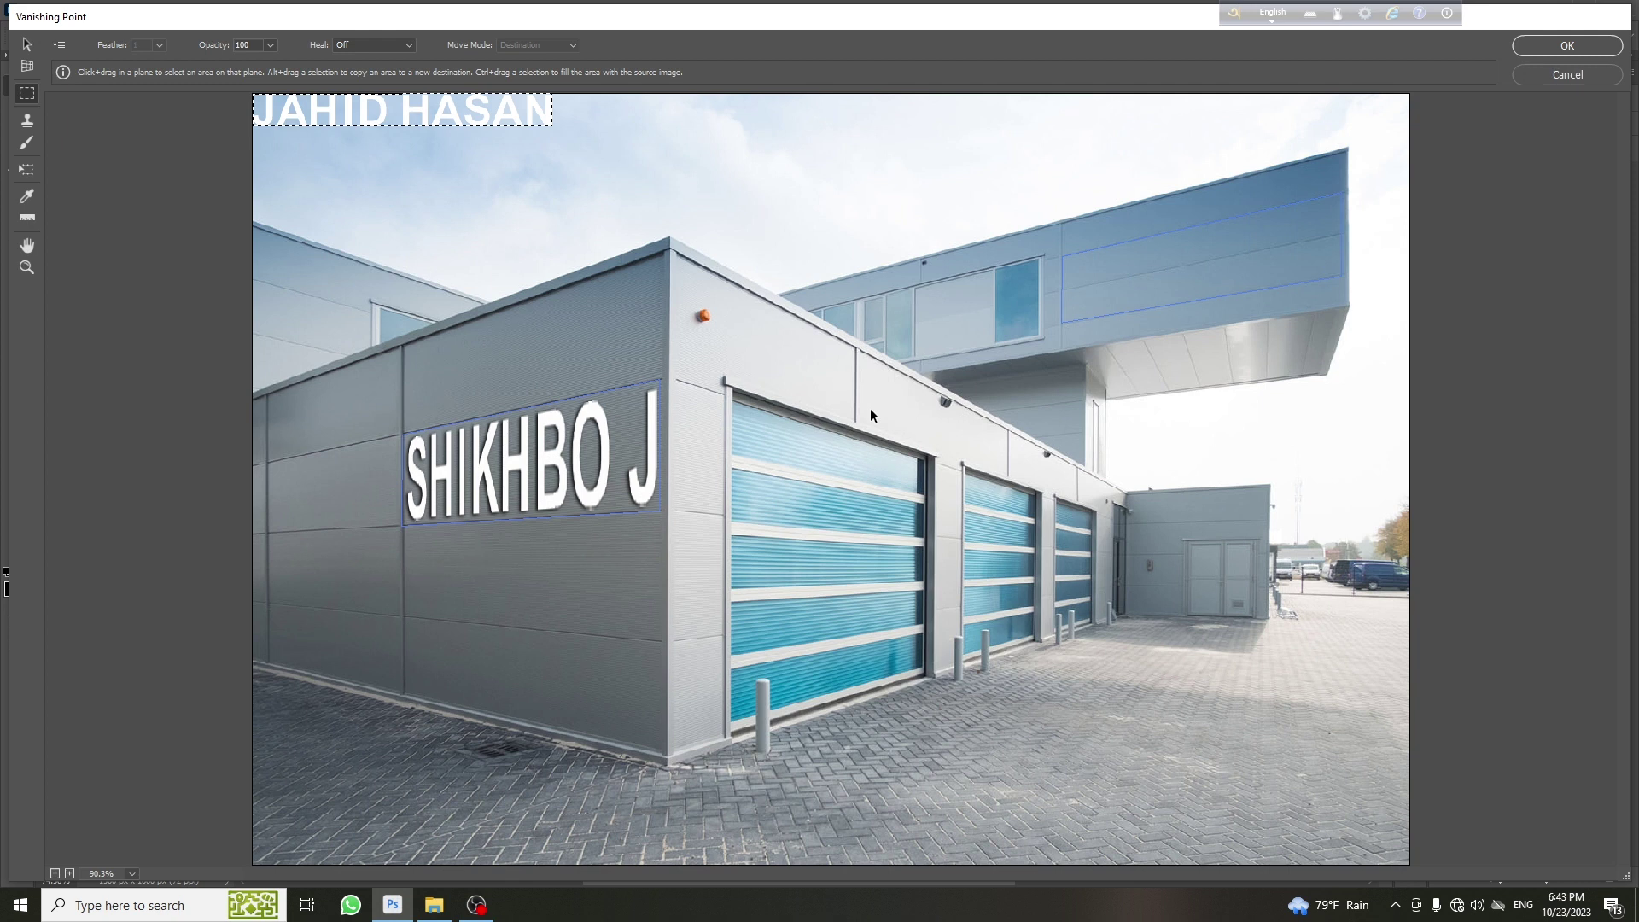
pyautogui.moveTo(407, 115); pyautogui.dragTo(1179, 275)
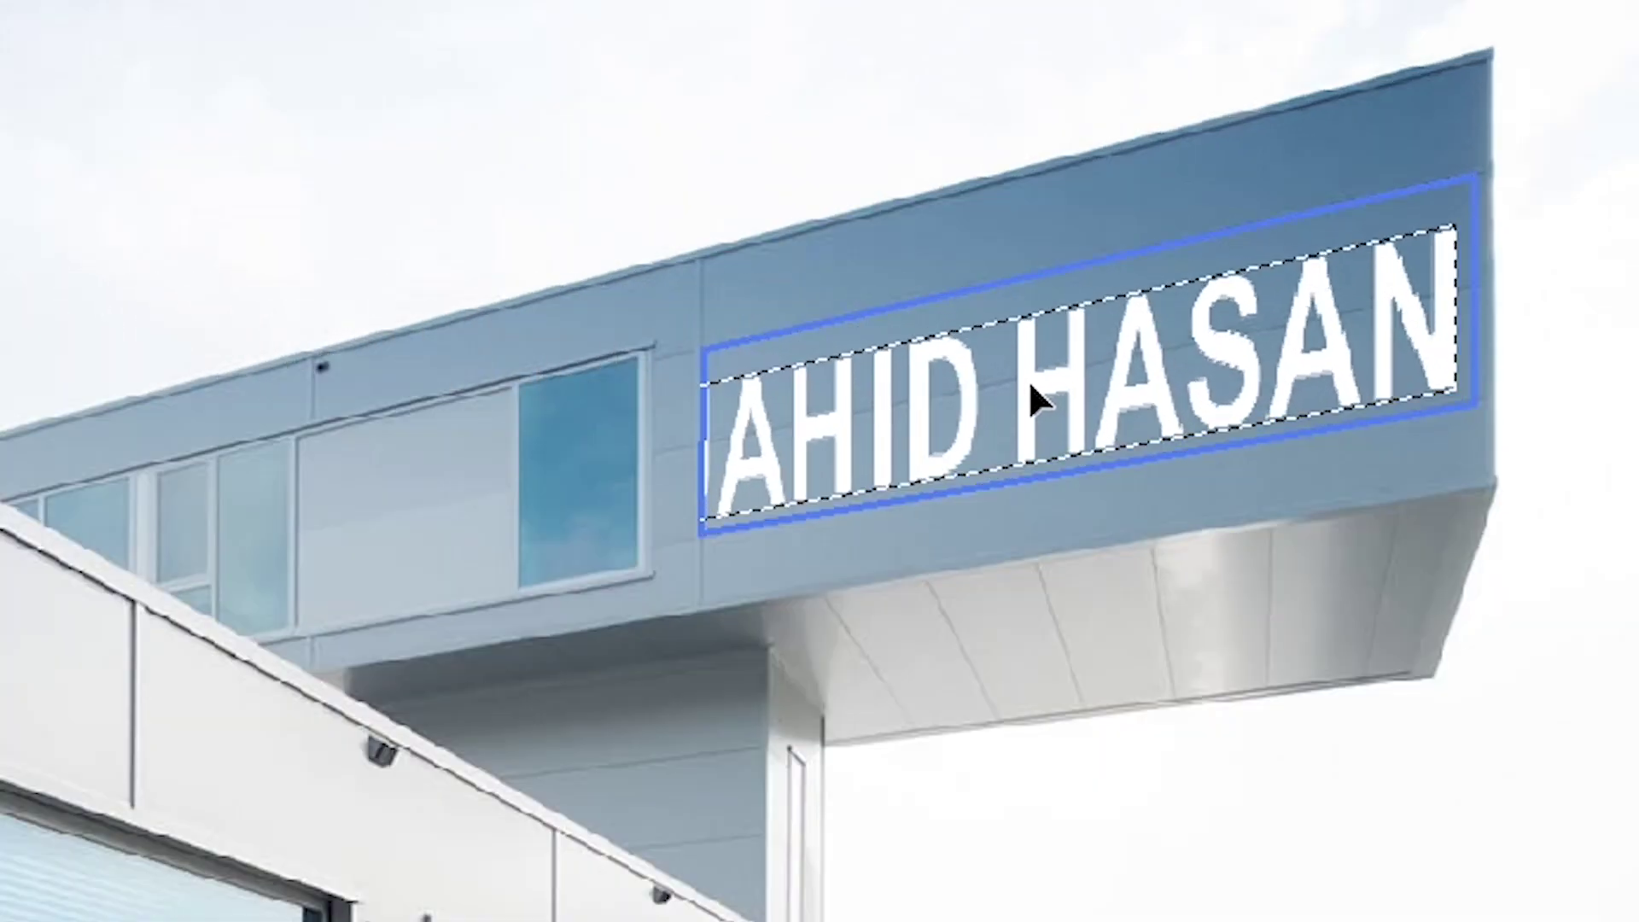
pyautogui.moveTo(1029, 384); pyautogui.dragTo(978, 388)
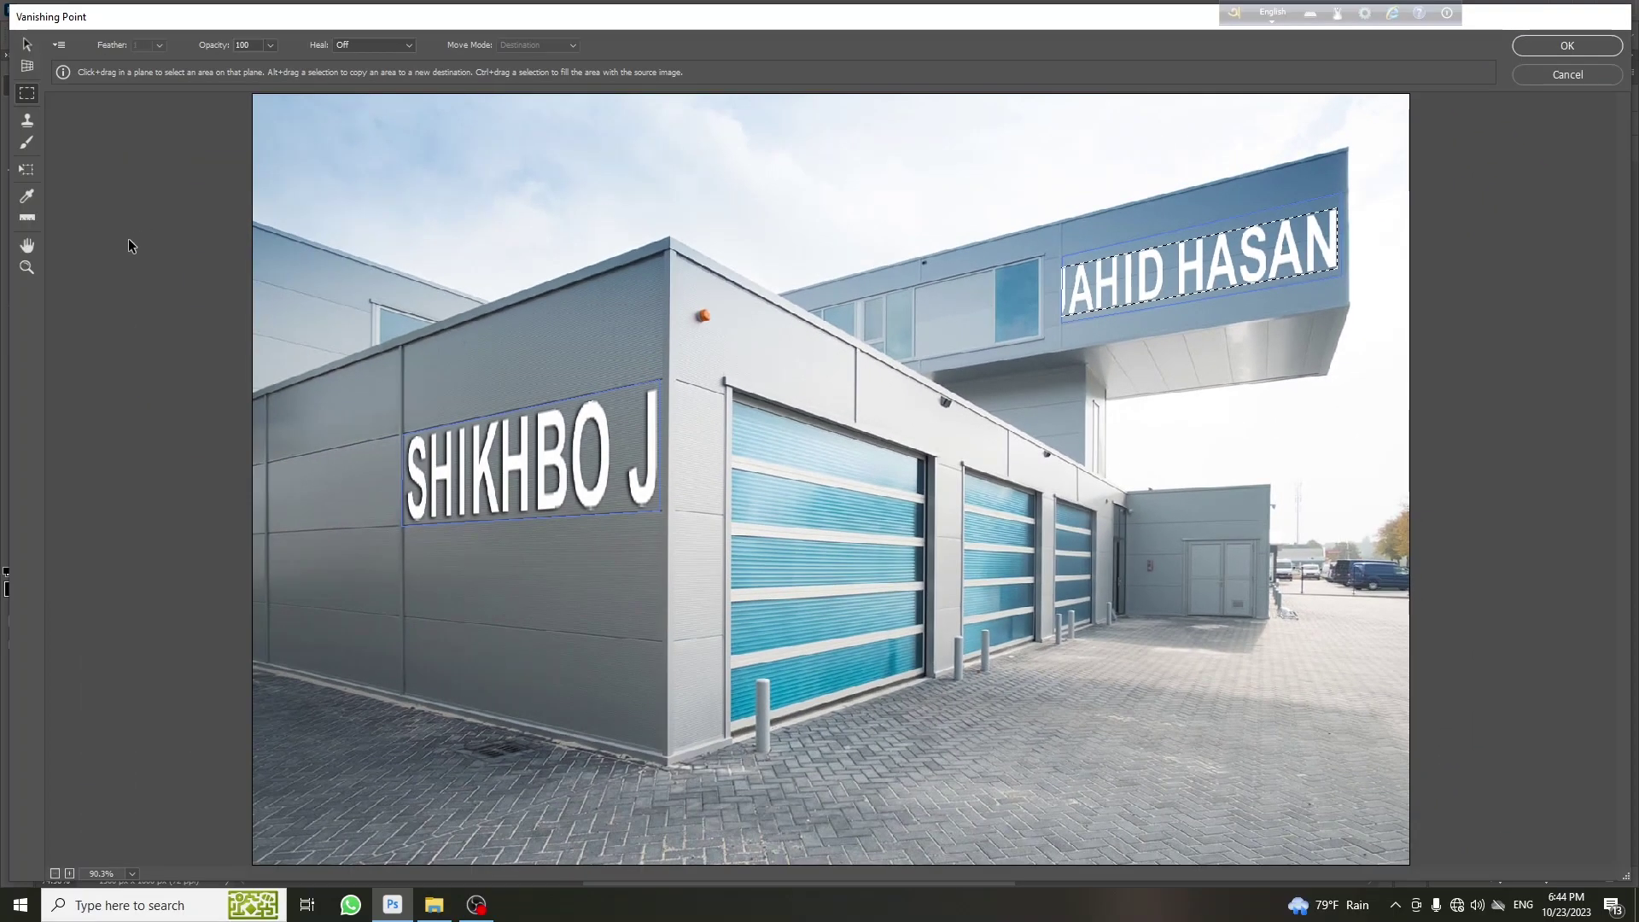
# Resize the lettering wider and taller to fill the facade, keeping the J visible, and apply it
pyautogui.click(27, 169)
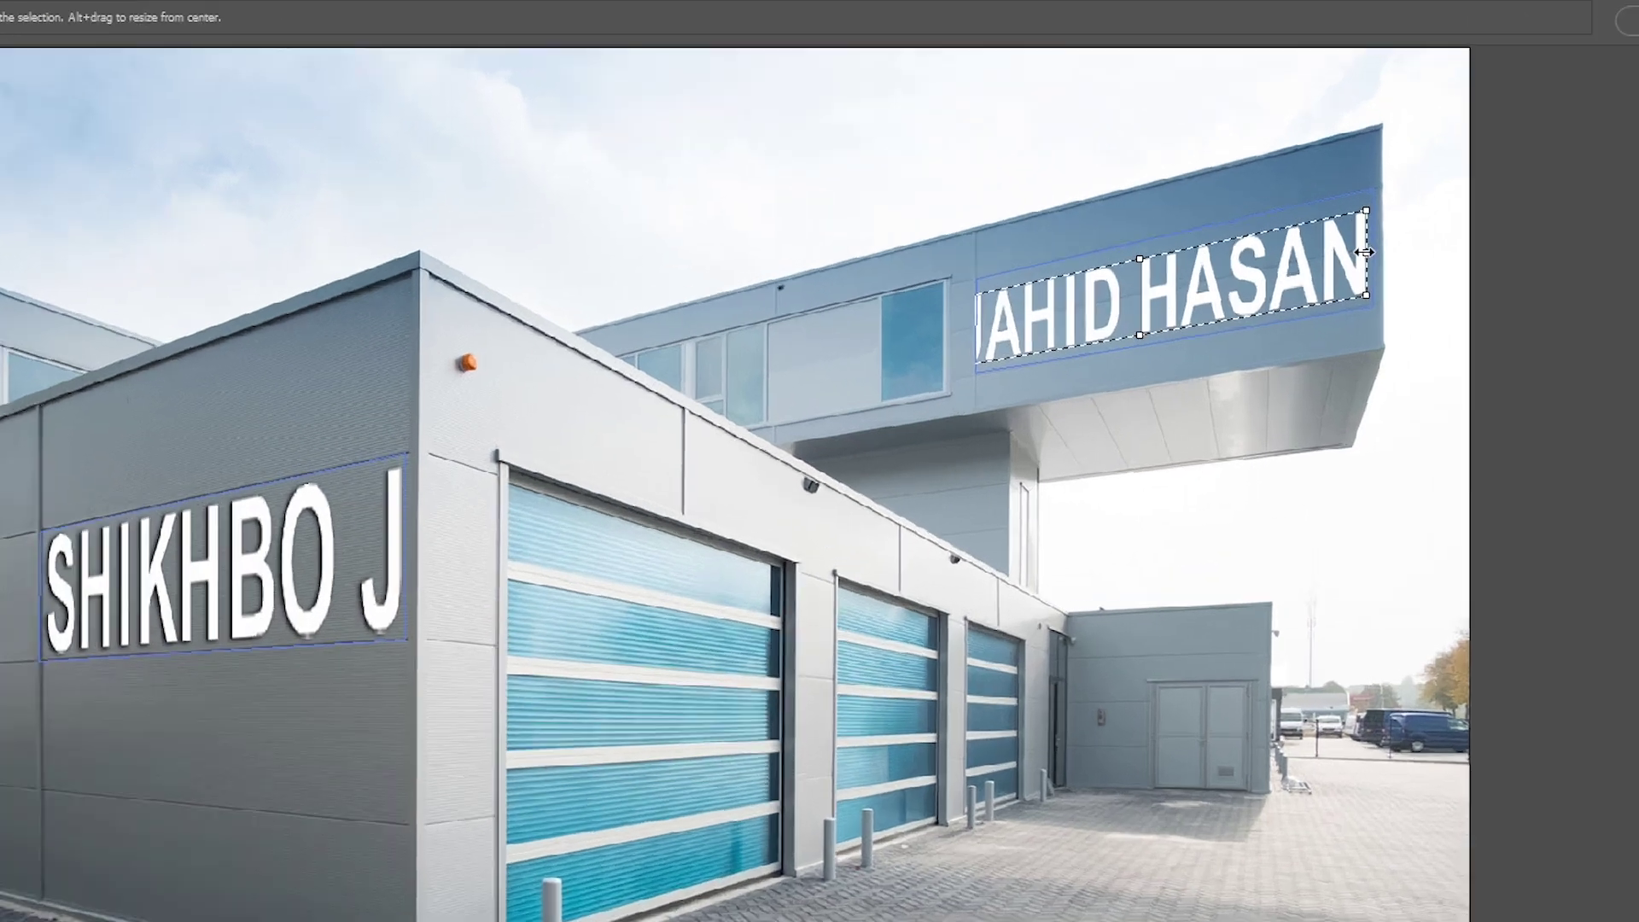
pyautogui.moveTo(1336, 238); pyautogui.dragTo(1279, 244)
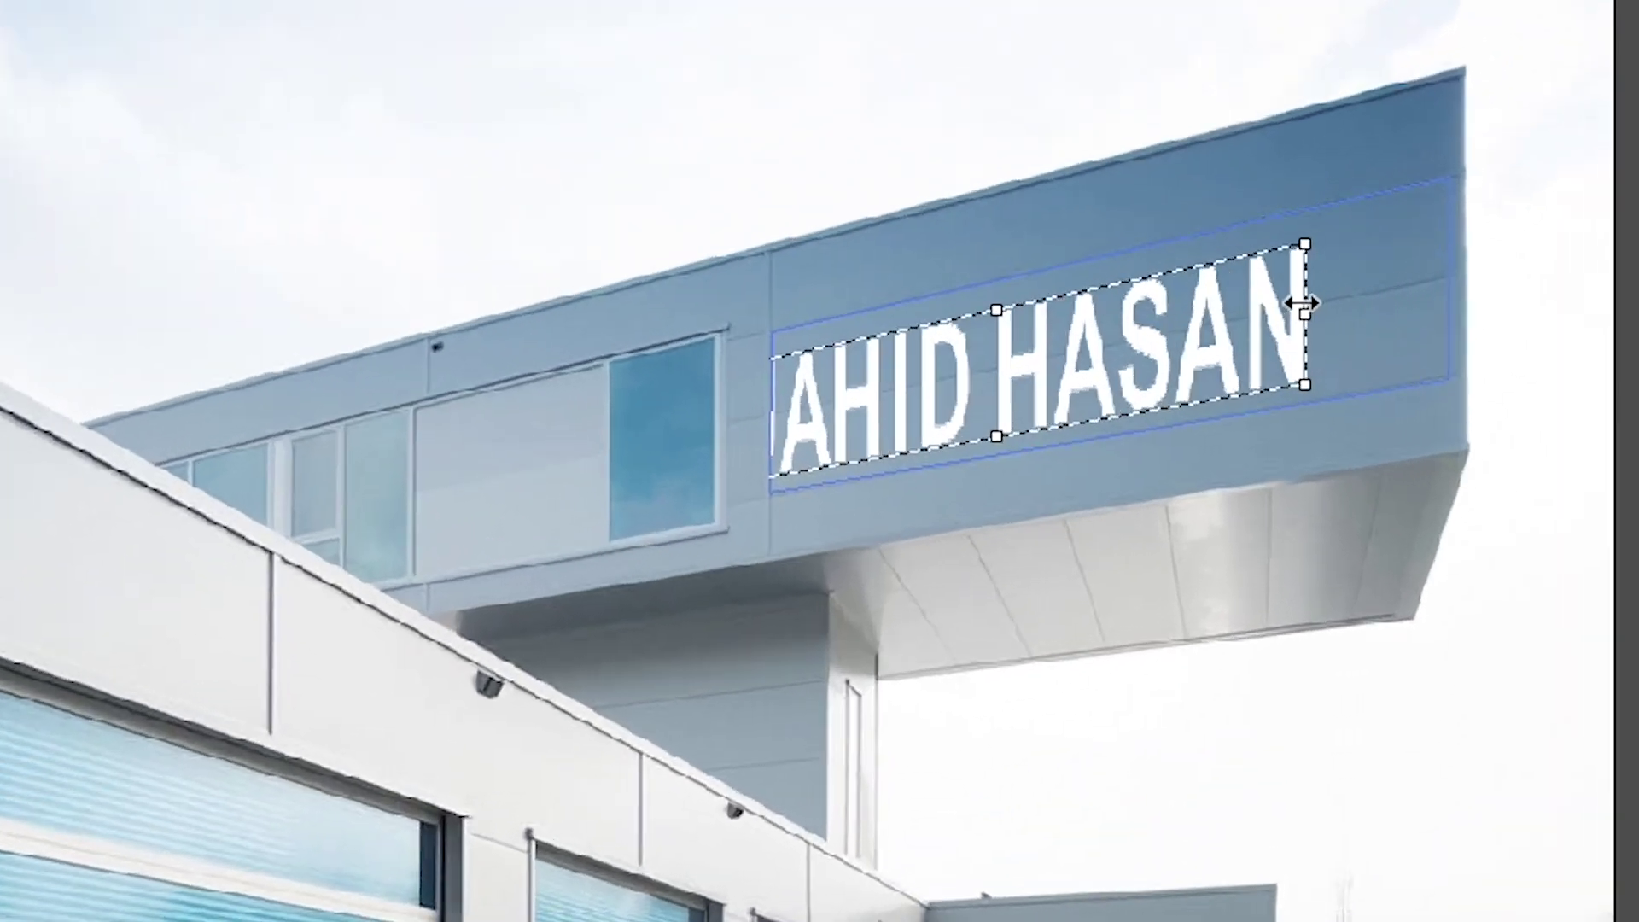
pyautogui.moveTo(1083, 346); pyautogui.dragTo(1171, 340)
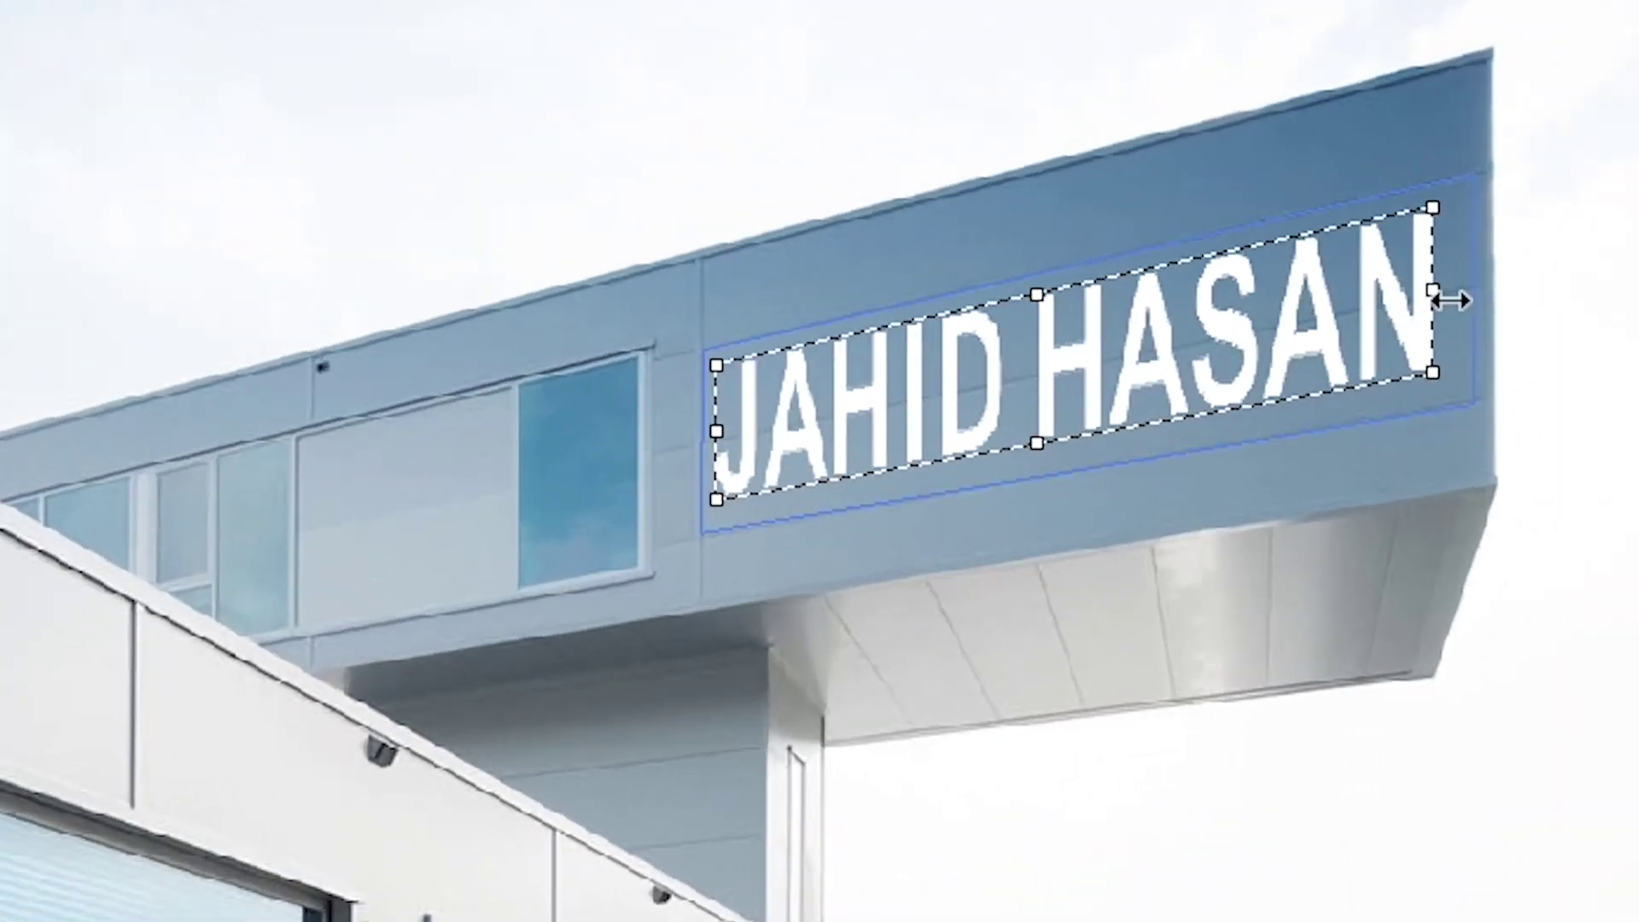
pyautogui.moveTo(1451, 299); pyautogui.dragTo(1475, 294)
pyautogui.moveTo(1056, 288); pyautogui.dragTo(1055, 281)
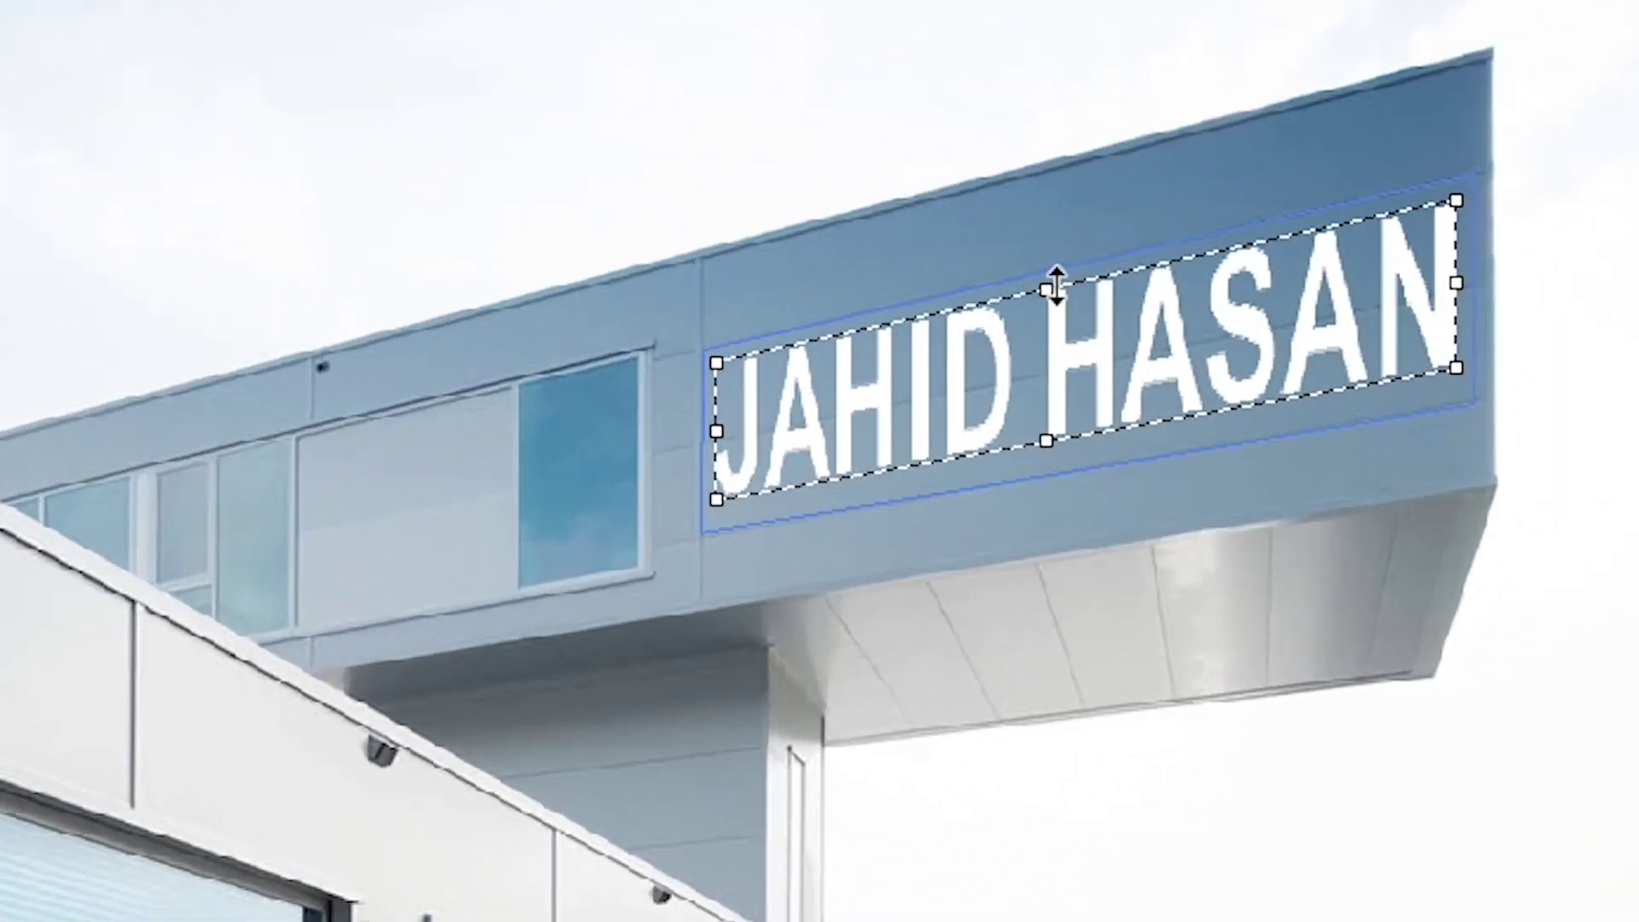
pyautogui.moveTo(1065, 437); pyautogui.dragTo(1061, 449)
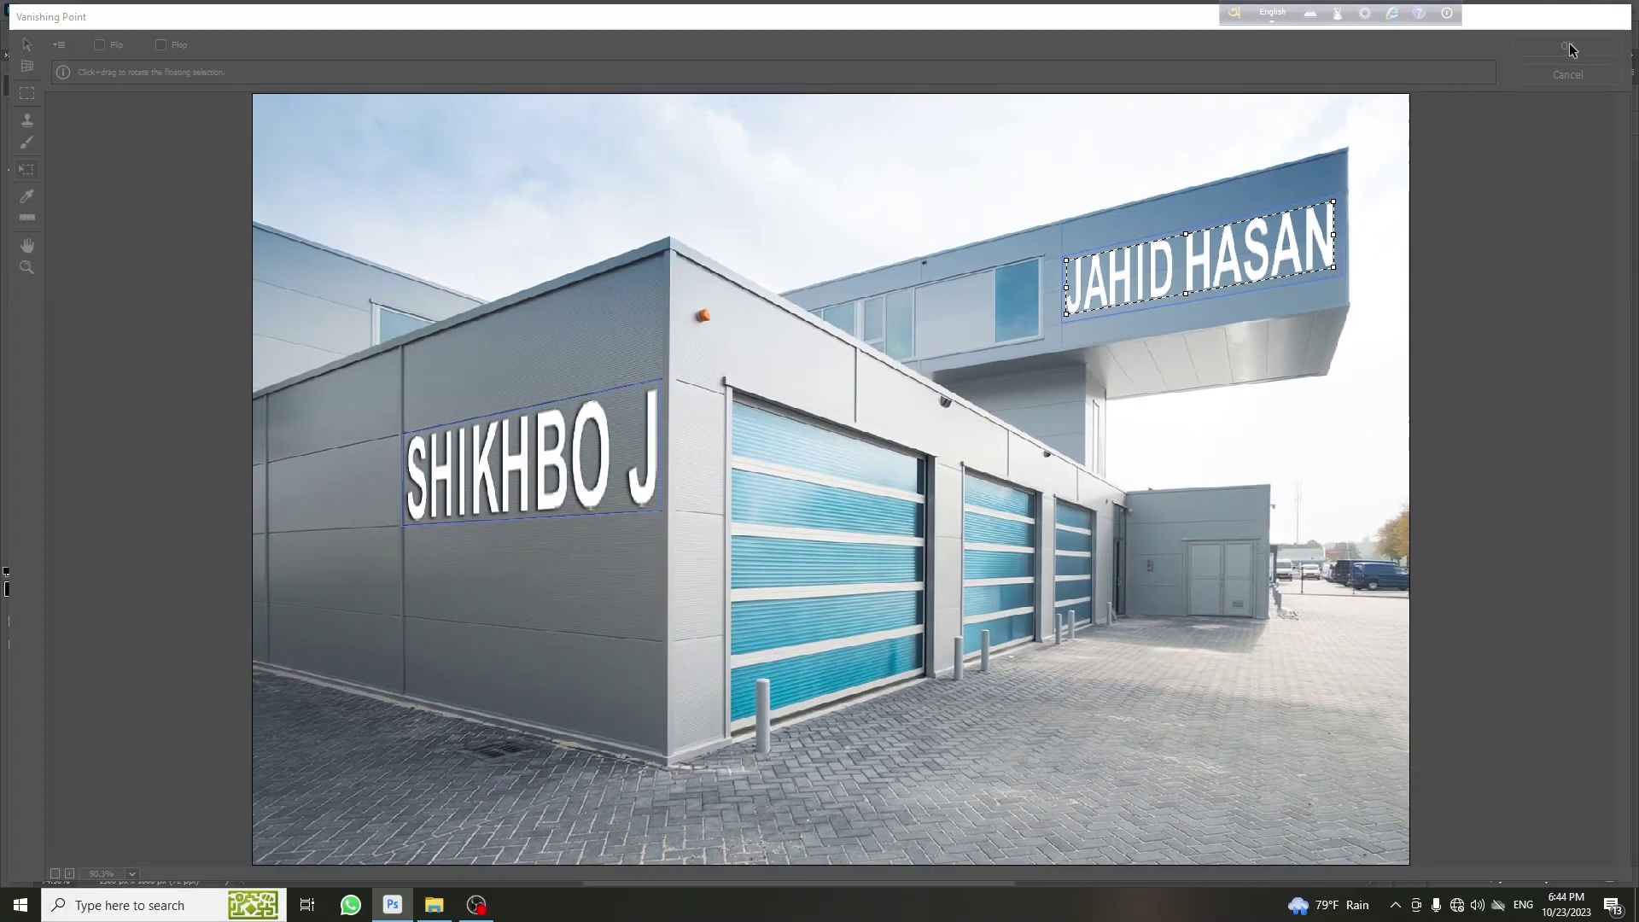
pyautogui.click(1569, 48)
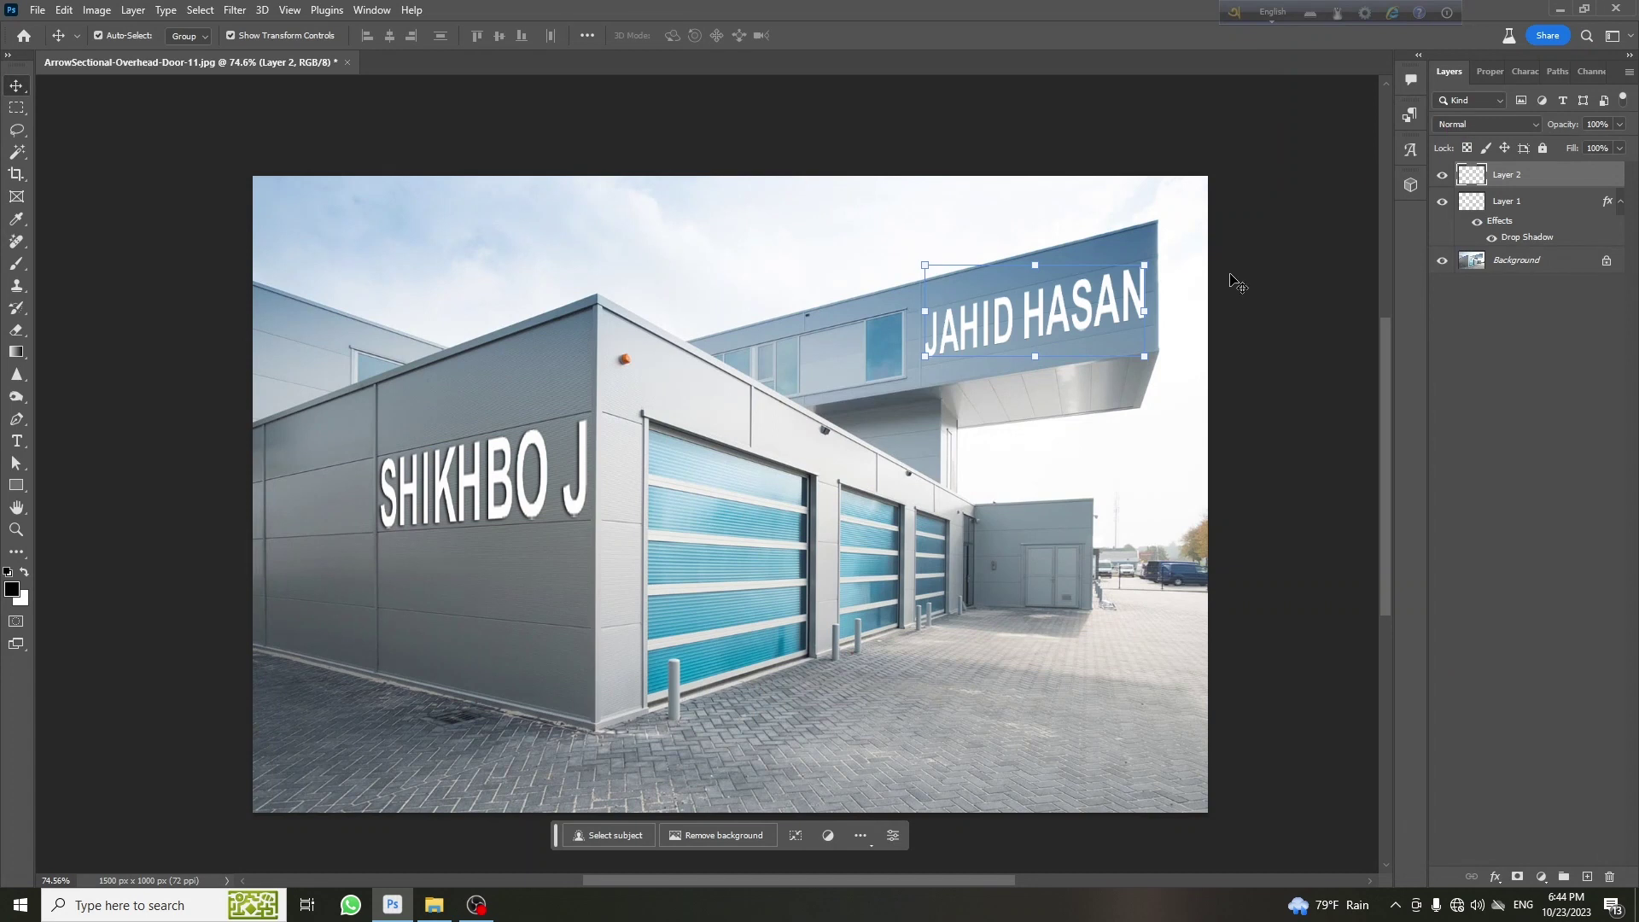
pyautogui.click(1443, 175)
pyautogui.click(1443, 175)
pyautogui.click(1442, 175)
pyautogui.click(1443, 175)
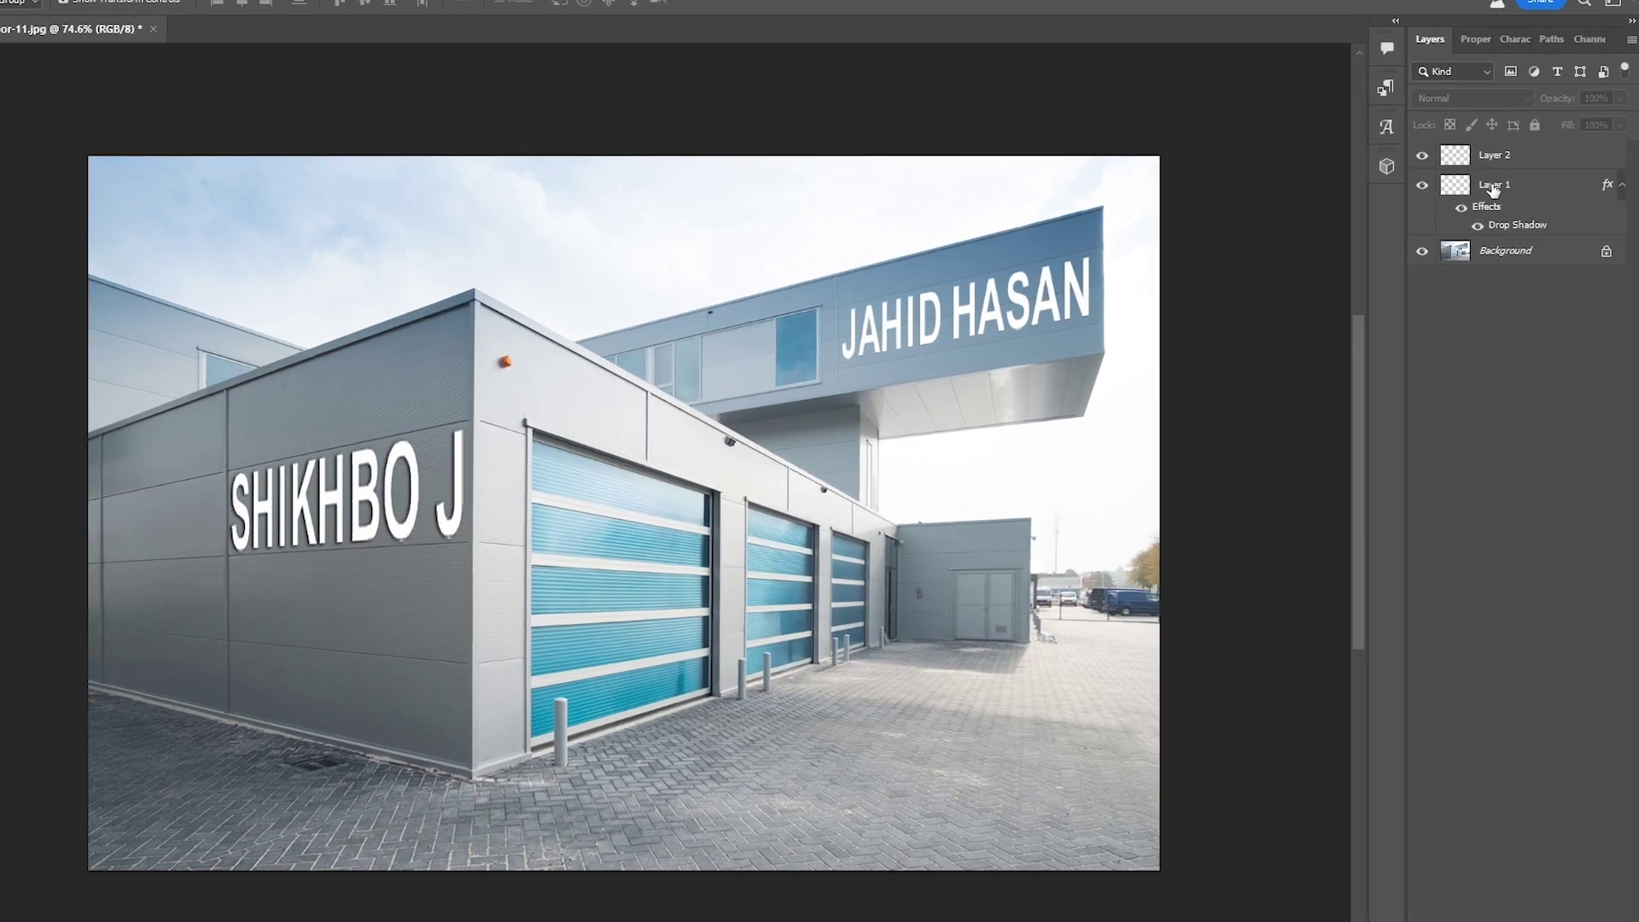
pyautogui.rightClick(1507, 201)
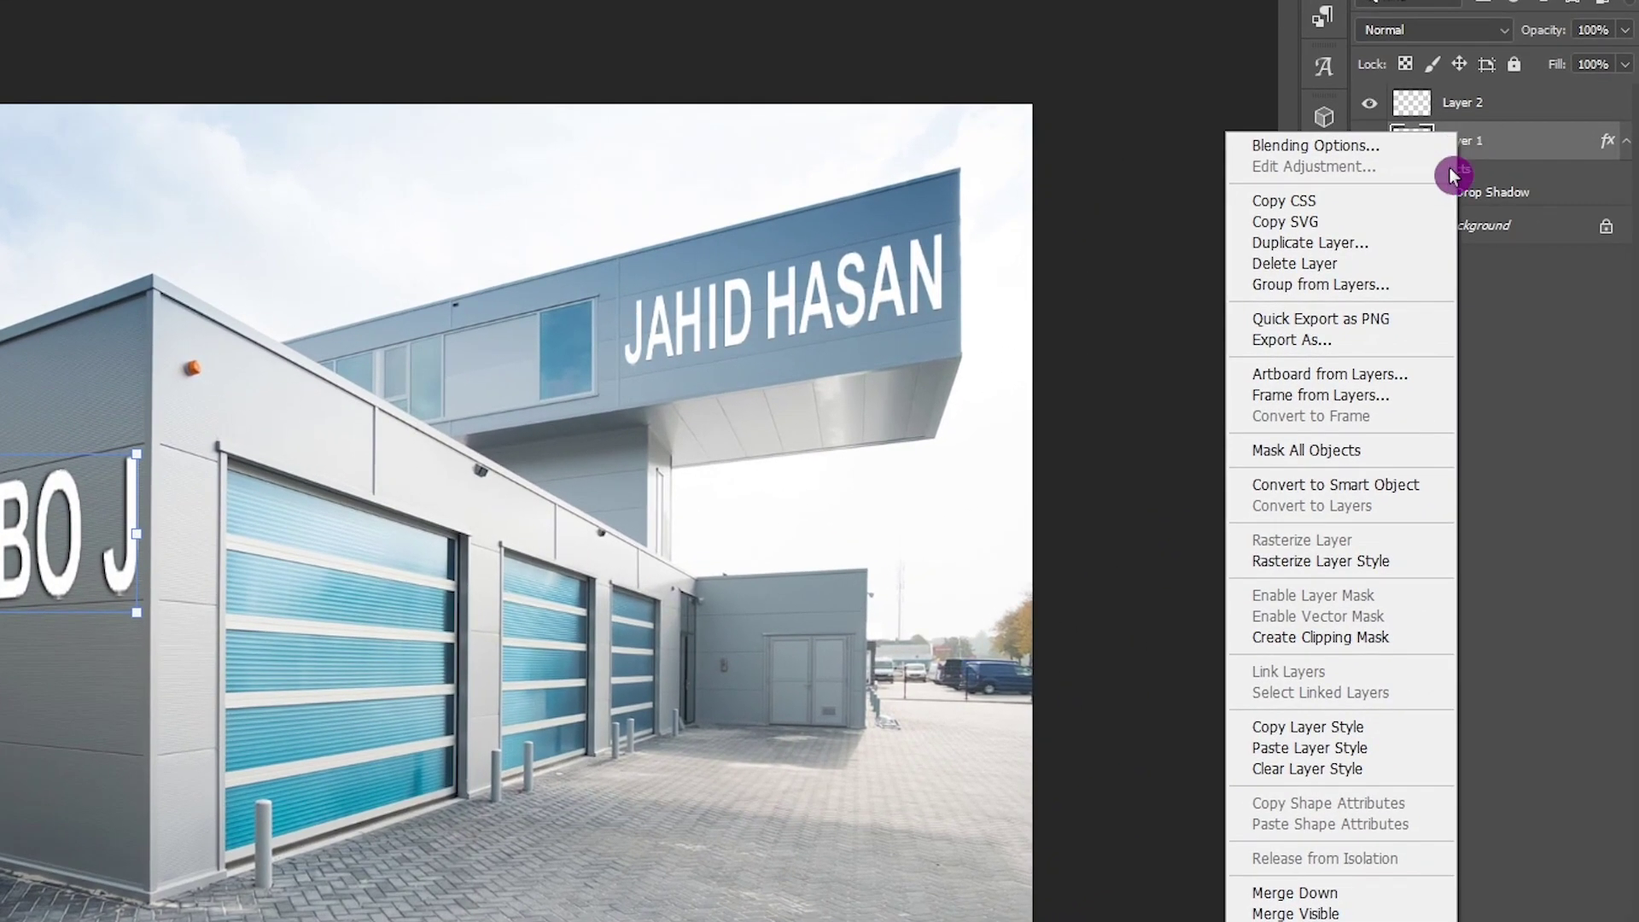
pyautogui.click(1366, 731)
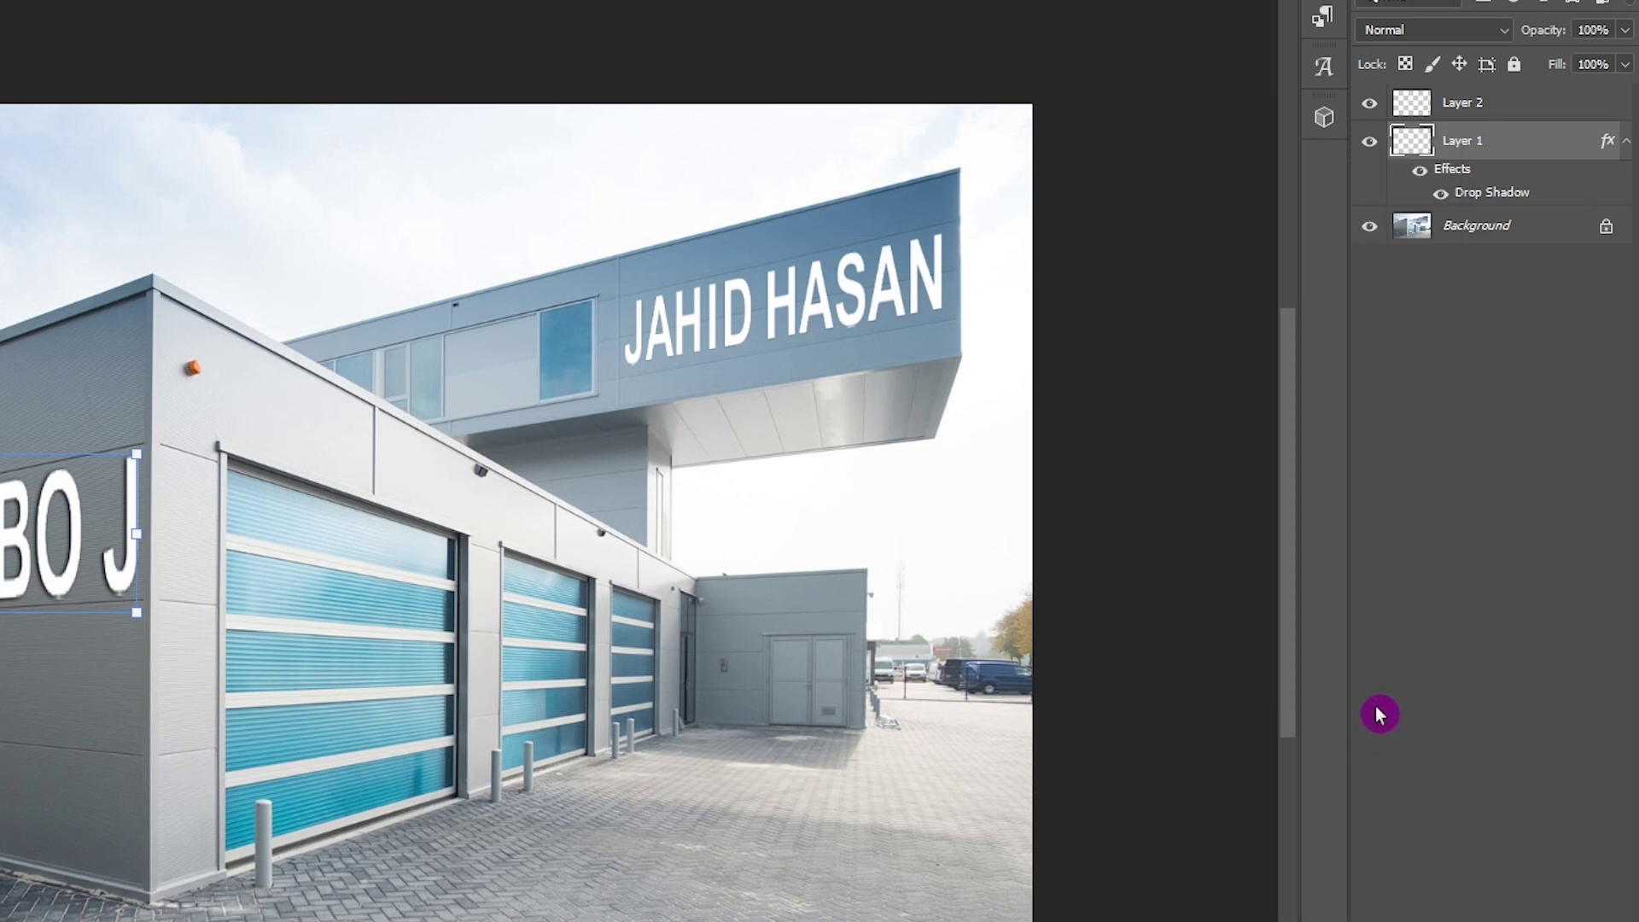
pyautogui.click(1467, 107)
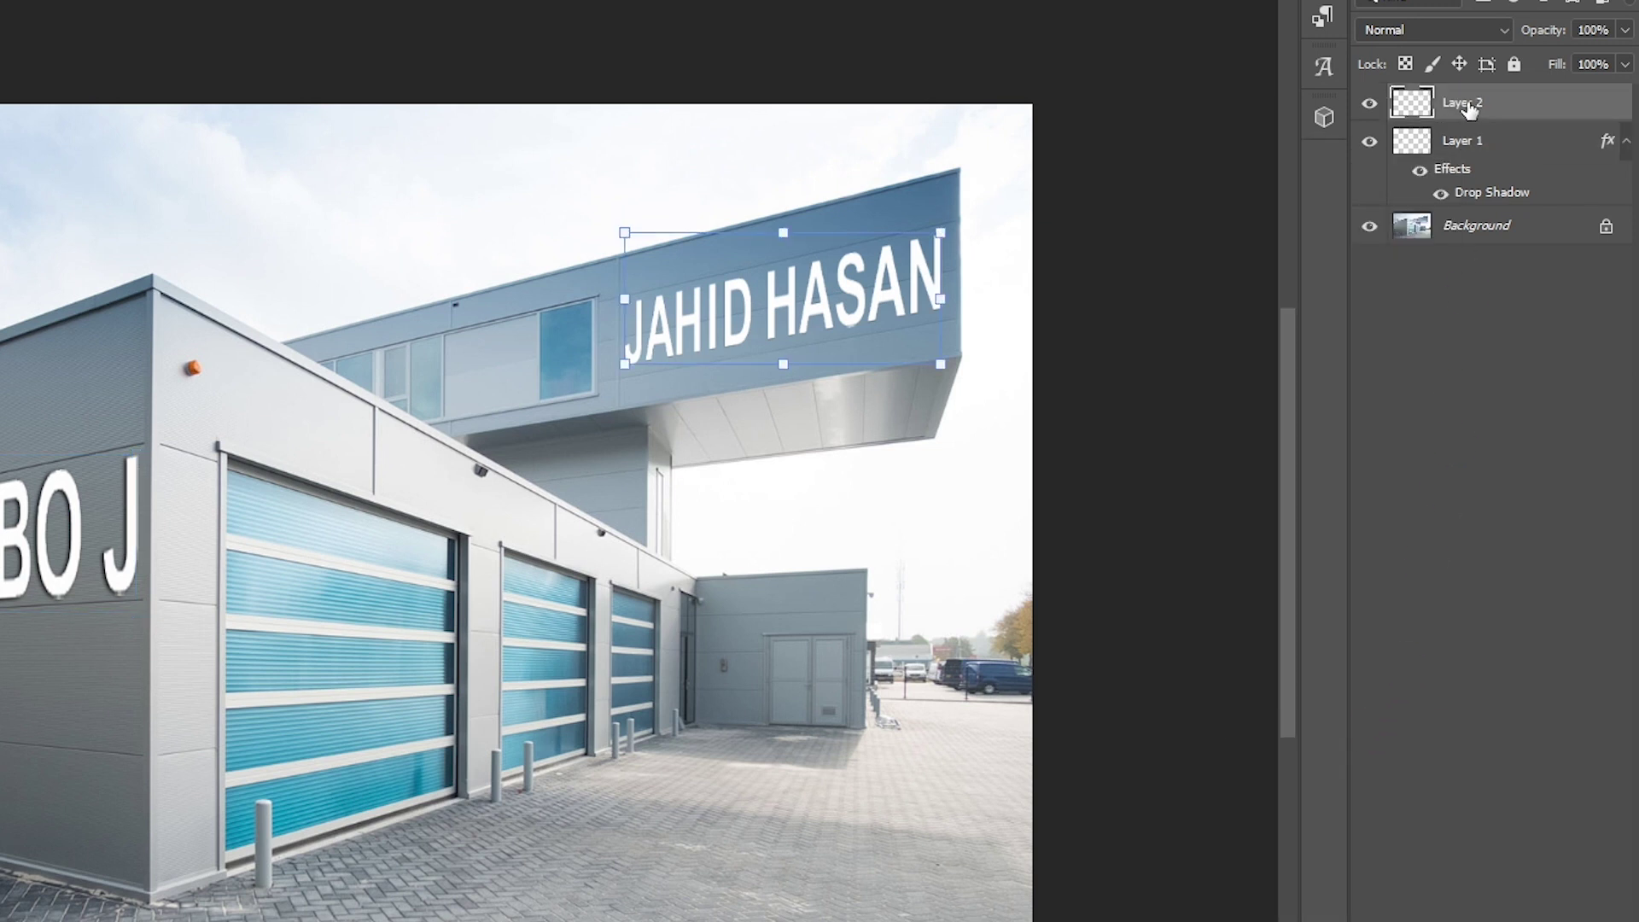
pyautogui.rightClick(1466, 108)
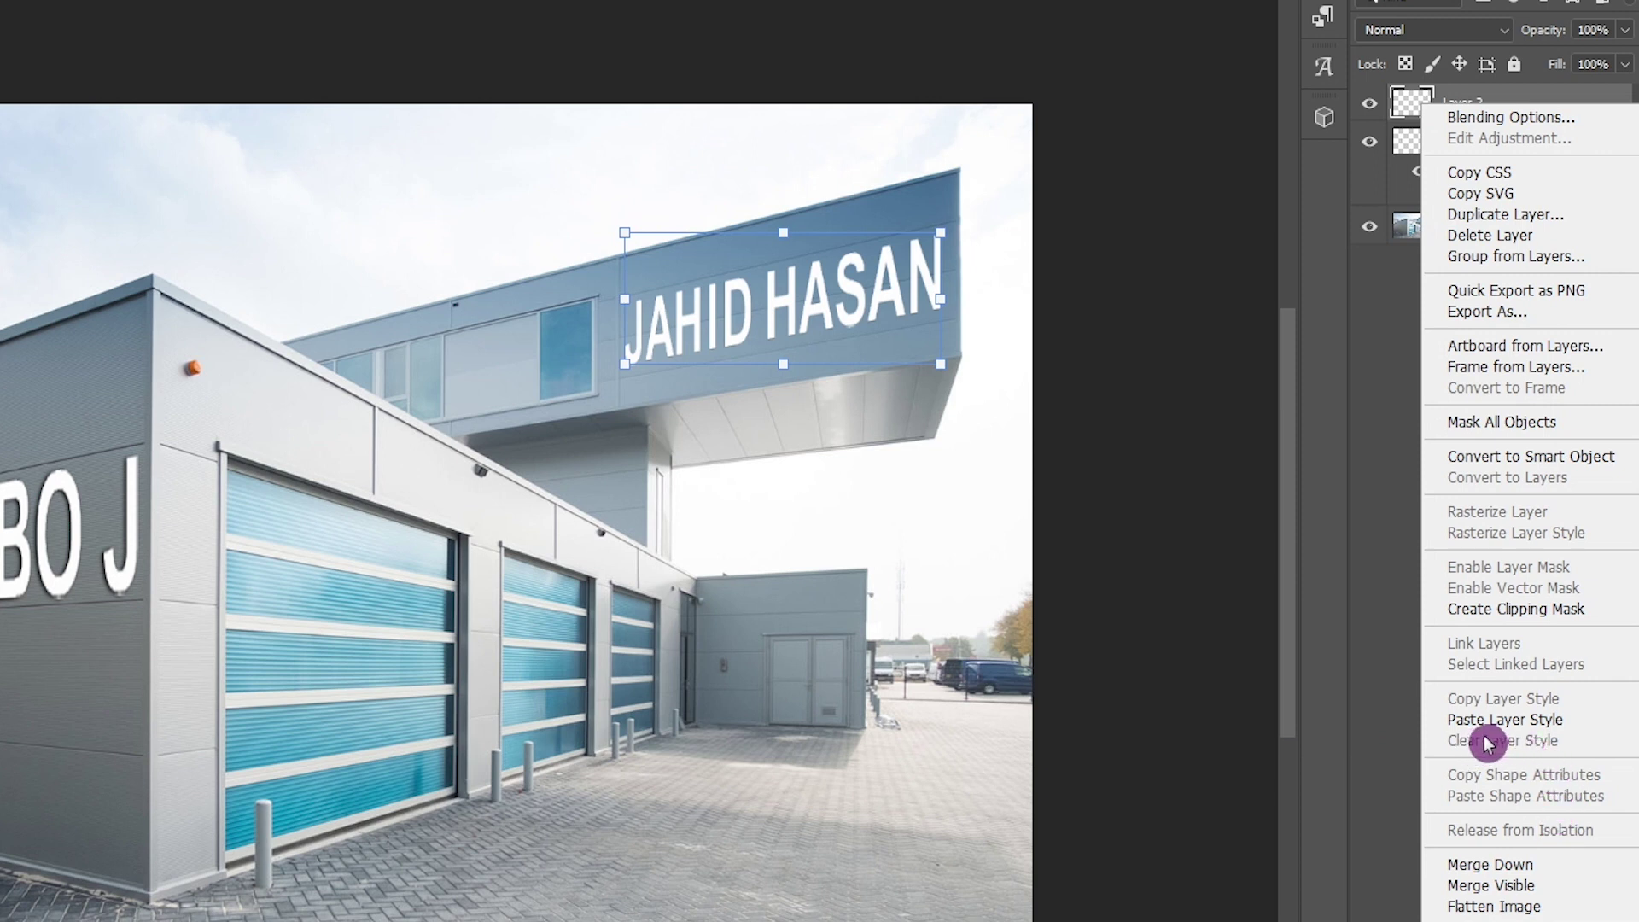
pyautogui.click(1560, 722)
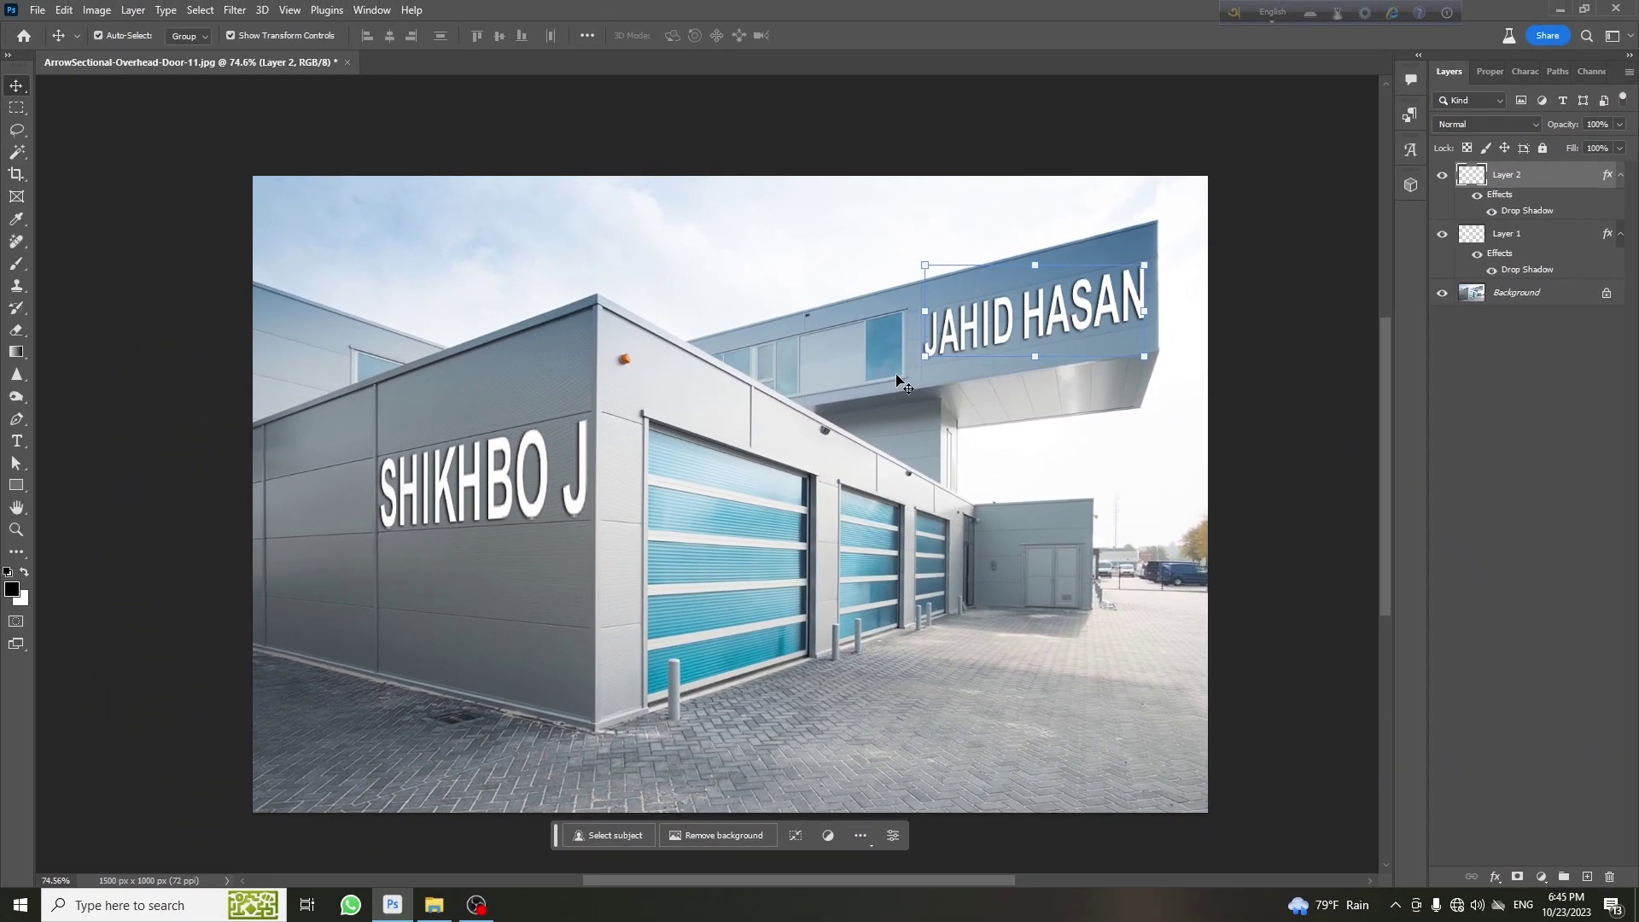
pyautogui.click(809, 474)
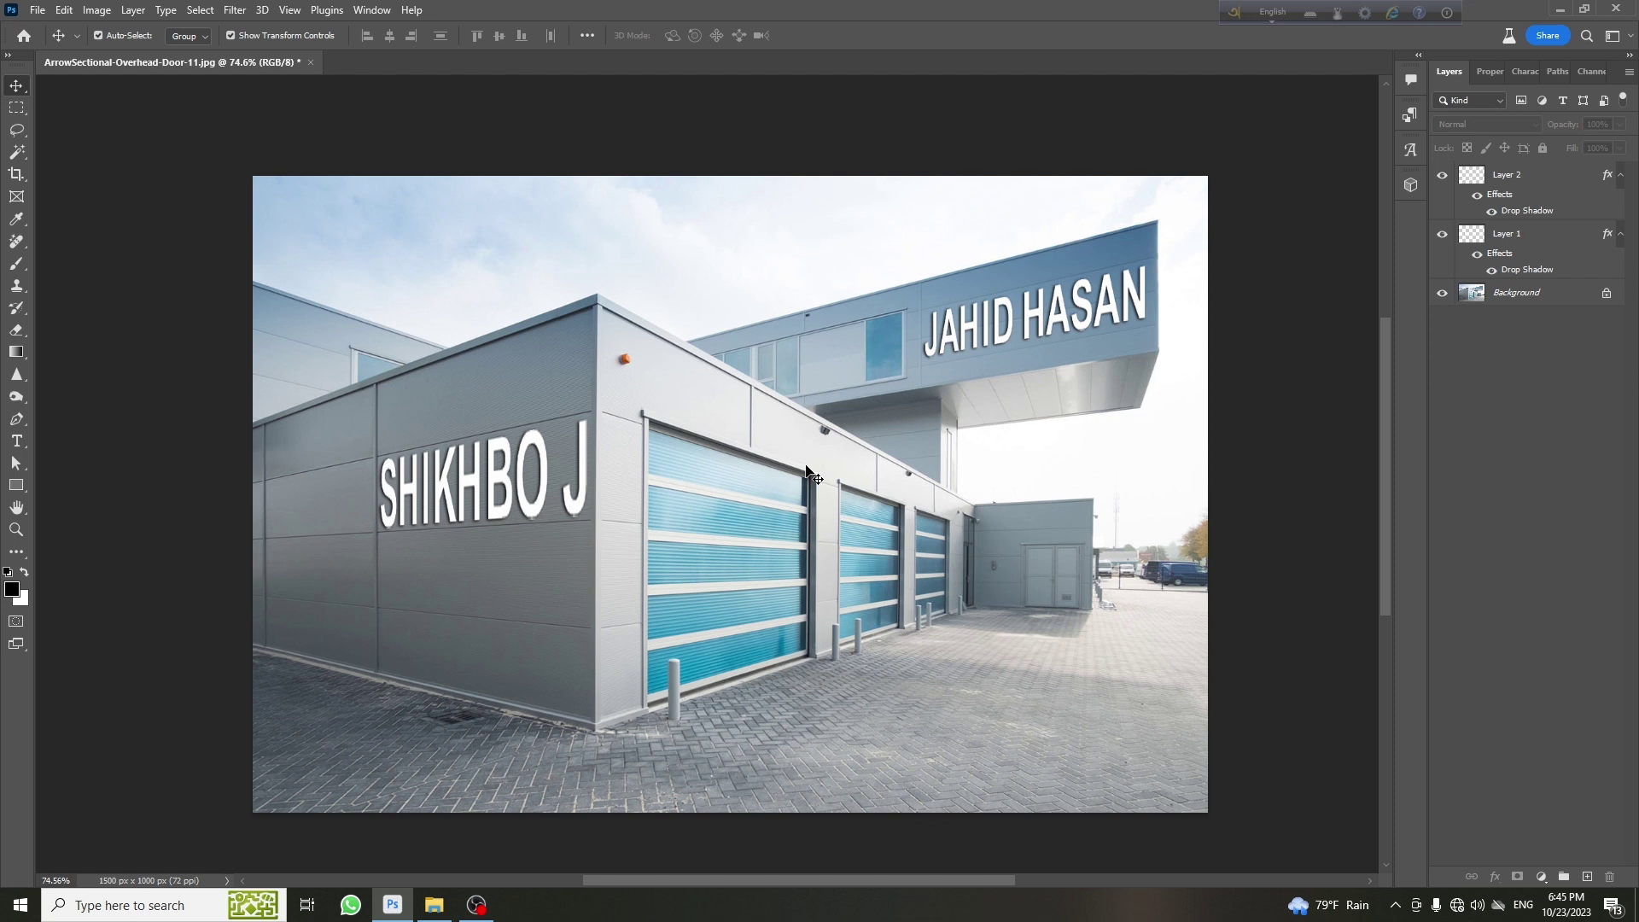